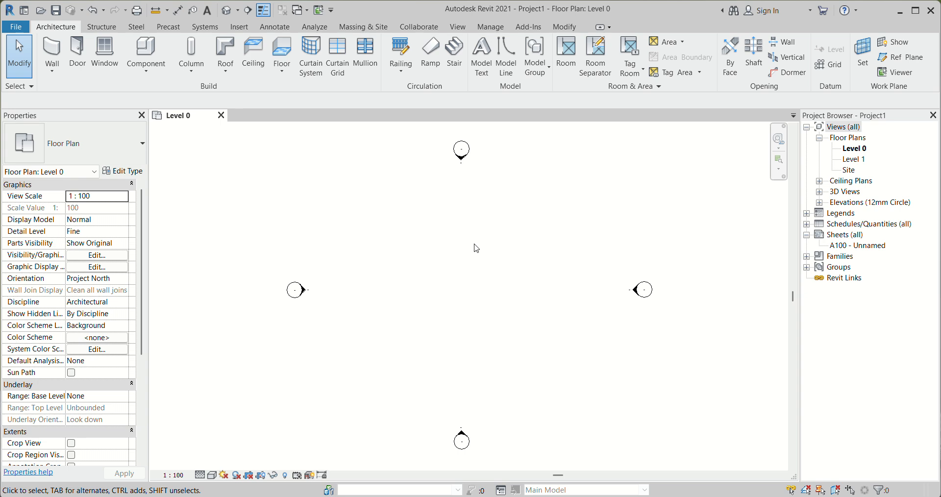
Start an architectural wall of type Wall-Ext_215Bwk and constrain its top up to Level 1
middle_drag(470, 243, 469, 243)
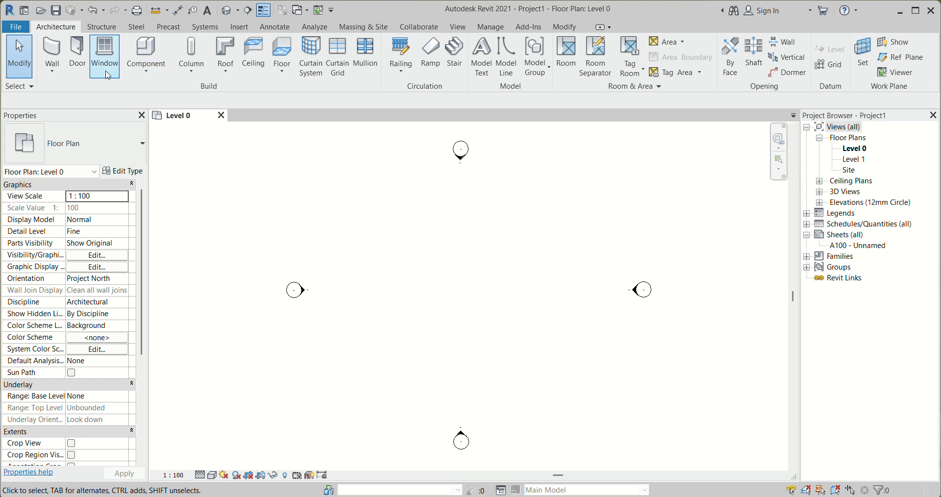
click(52, 75)
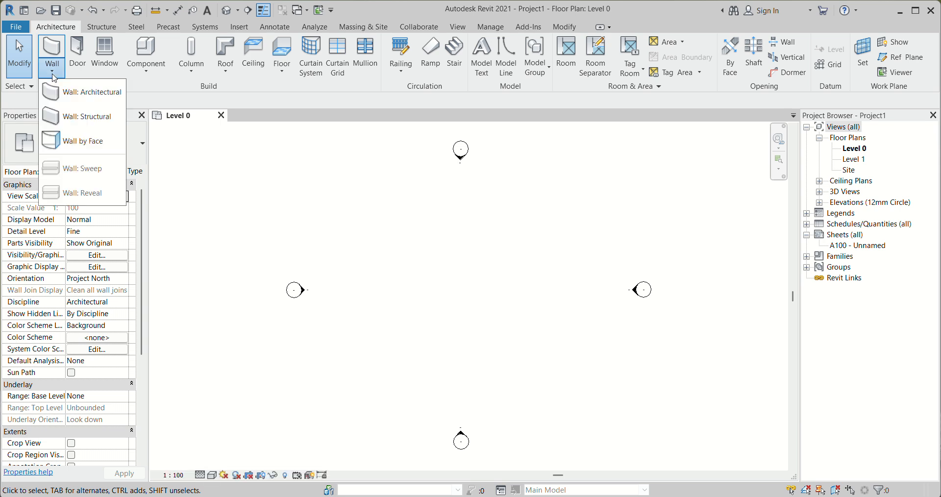
click(98, 92)
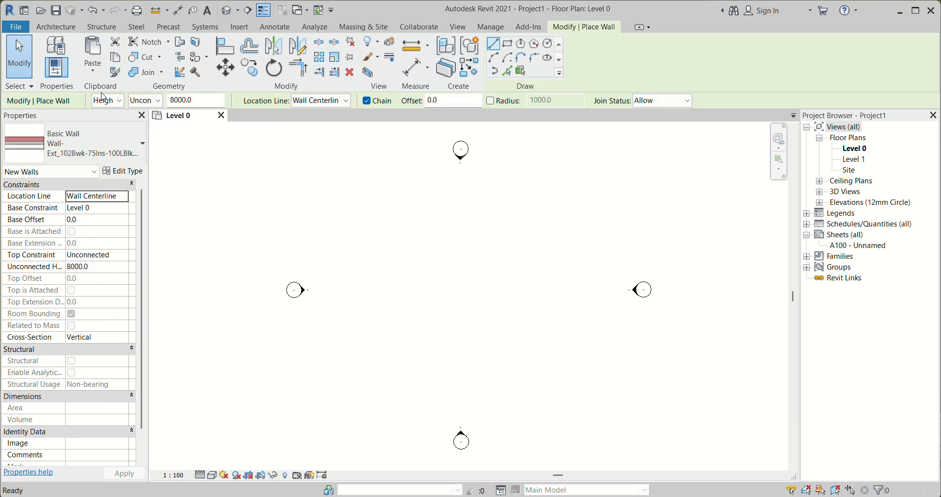
click(127, 160)
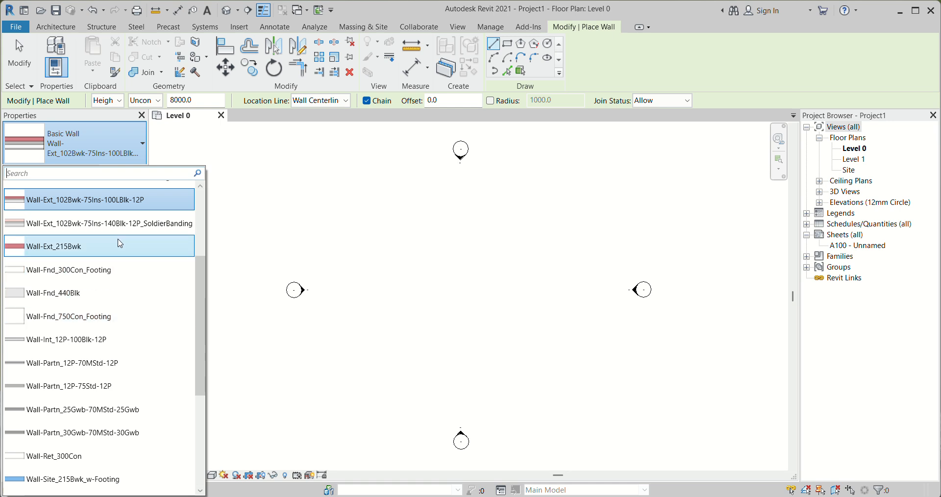
scroll(101, 309, up, 1)
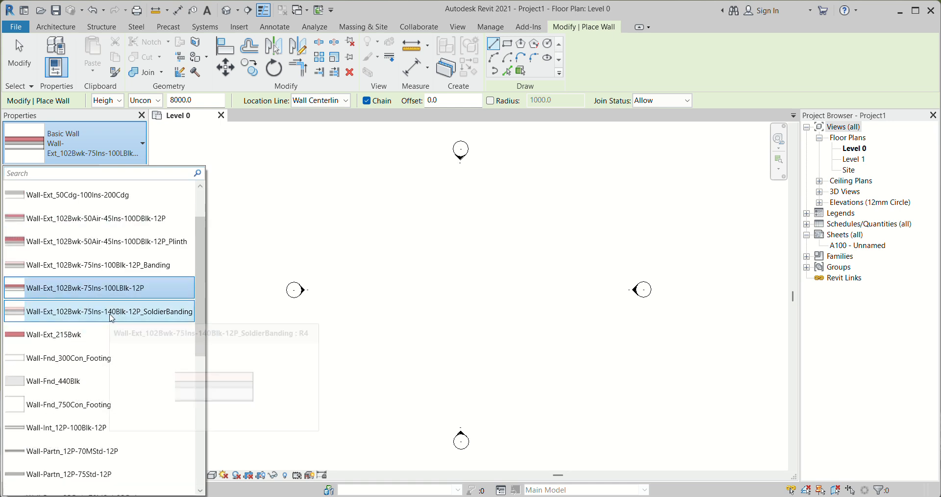
scroll(113, 343, down, 2)
scroll(113, 343, down, 2)
scroll(114, 344, up, 1)
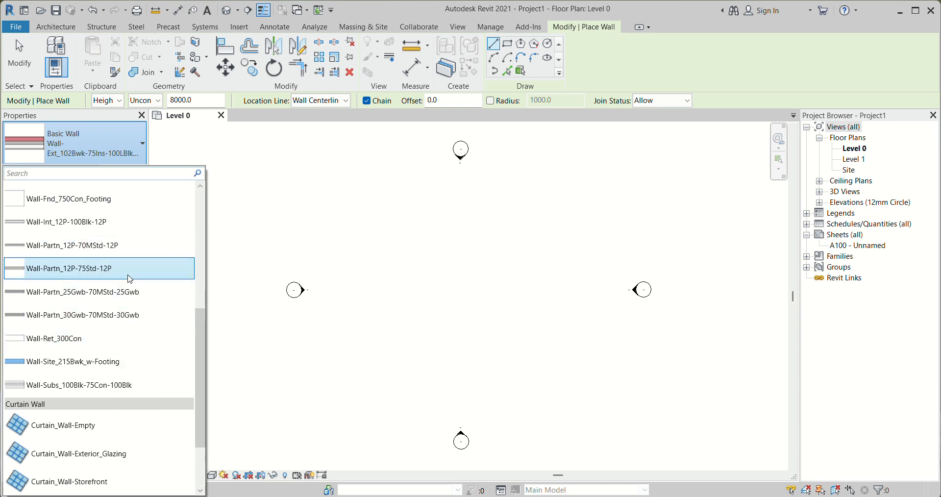
scroll(128, 279, down, 1)
scroll(123, 280, up, 4)
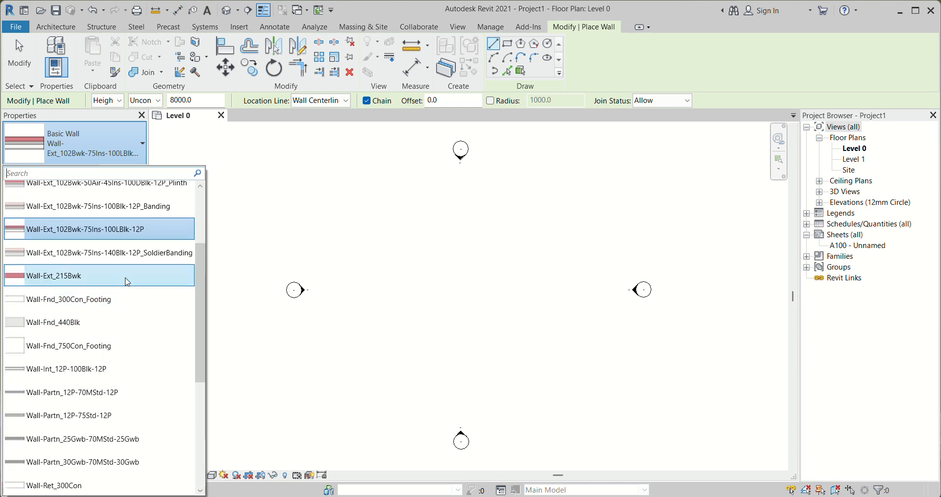
click(66, 279)
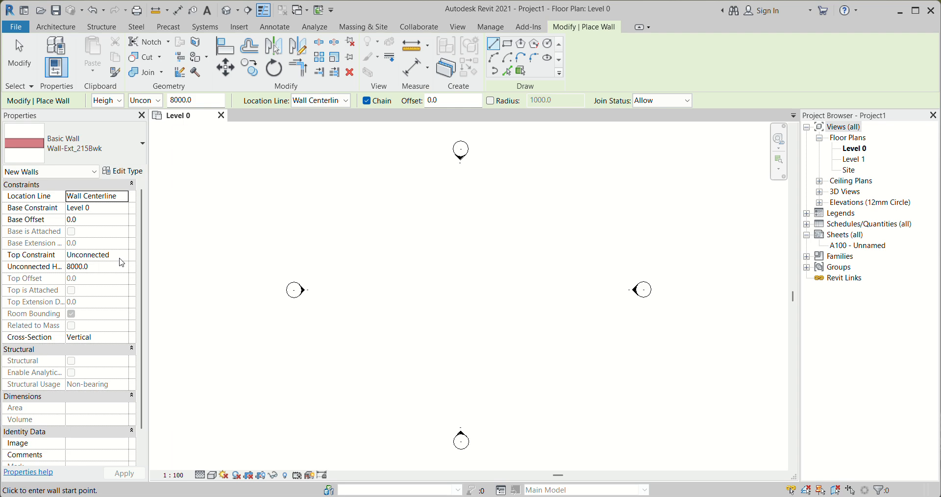
click(122, 254)
click(116, 287)
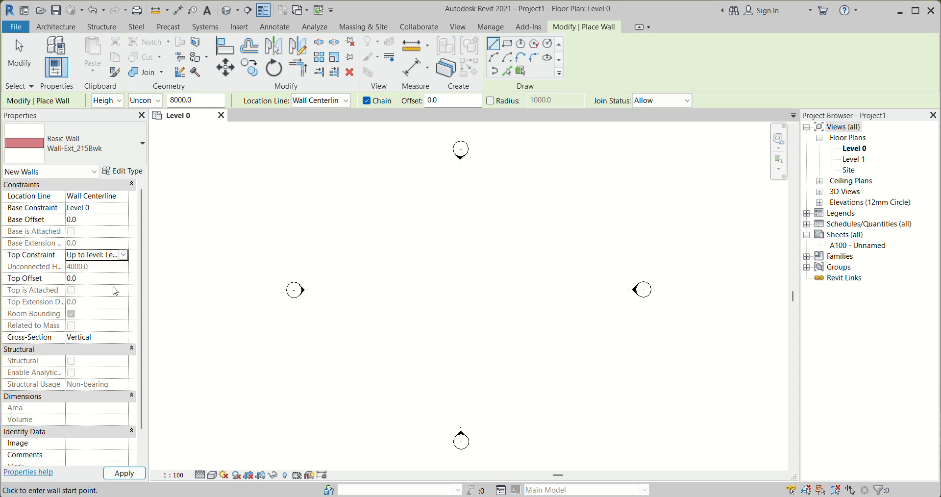
Duplicate the wall type under the name Wall-Ext_220mm
click(123, 171)
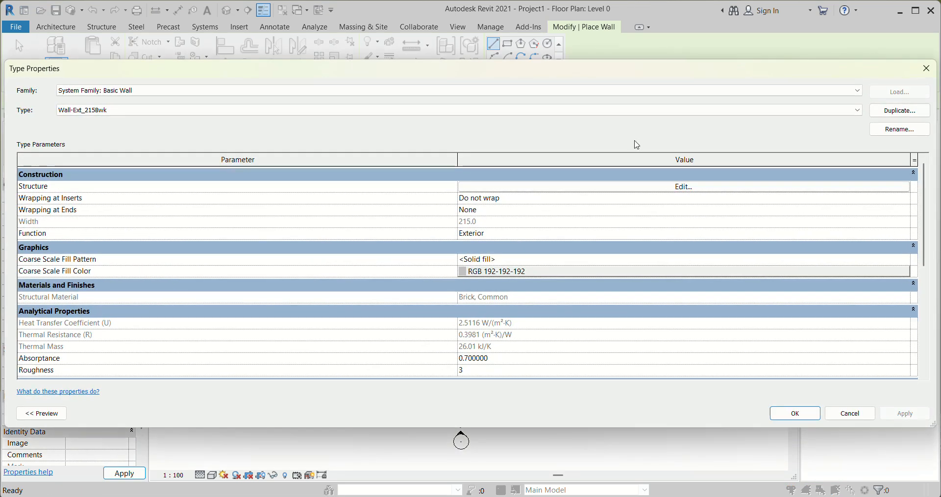
click(887, 110)
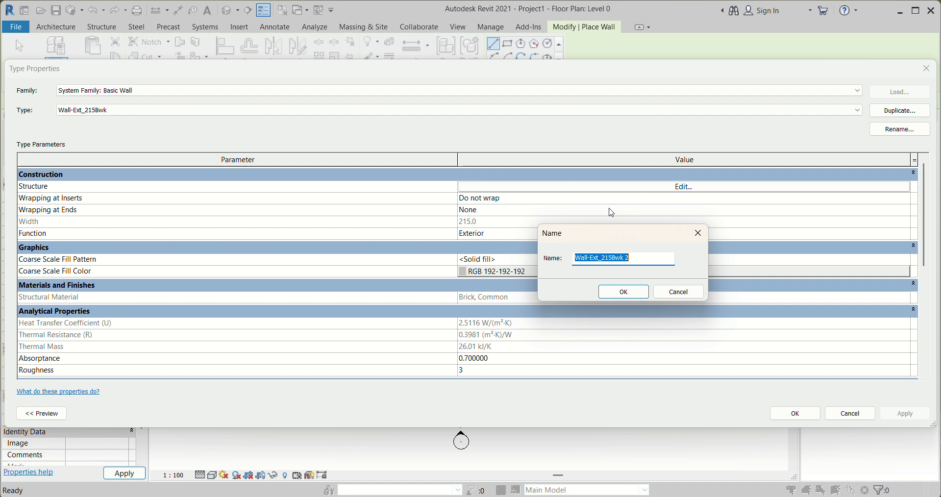
click(637, 260)
mouse_move(637, 259)
mouse_down()
mouse_move(604, 258)
mouse_move(637, 259)
mouse_up()
key(Right)
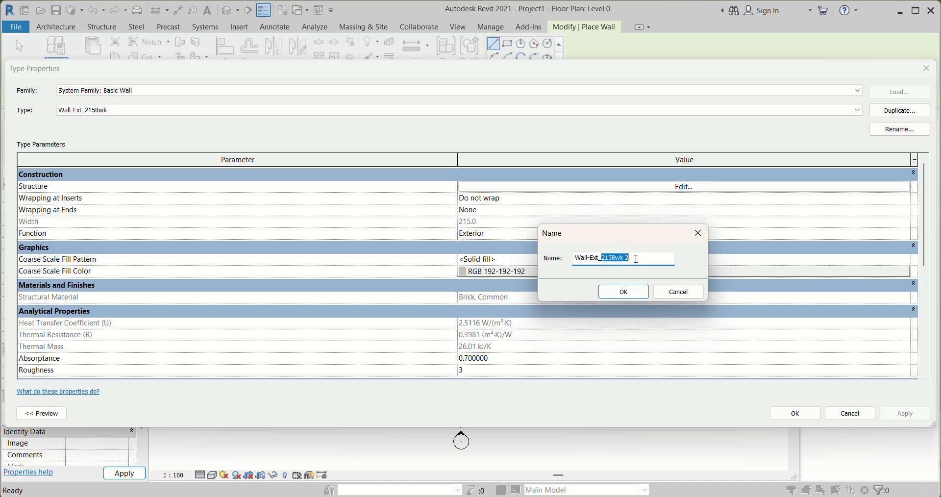
text(220)
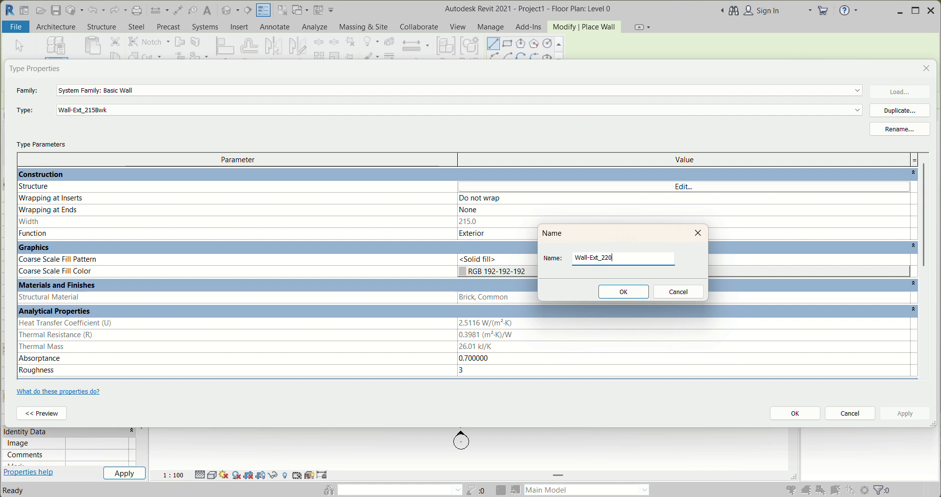
click(623, 292)
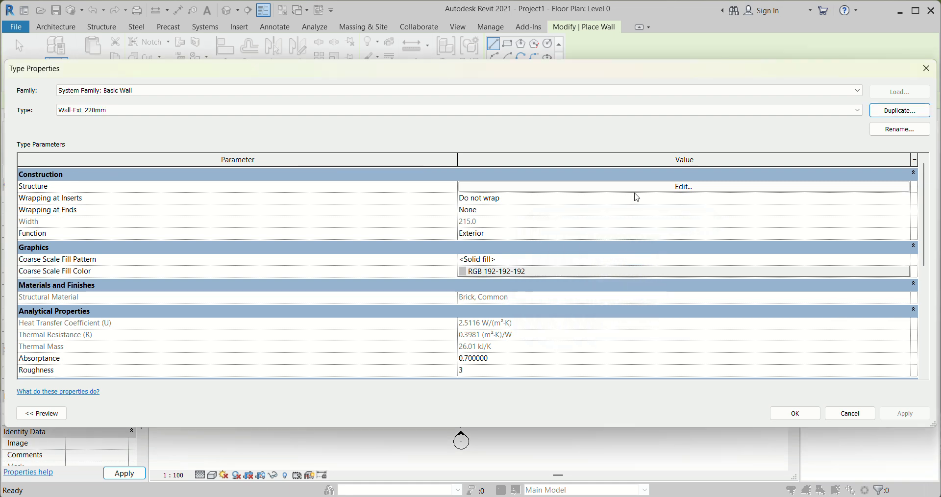
Edit the new wall type's structure and set the Brick, Common layer's thickness to 200
click(661, 190)
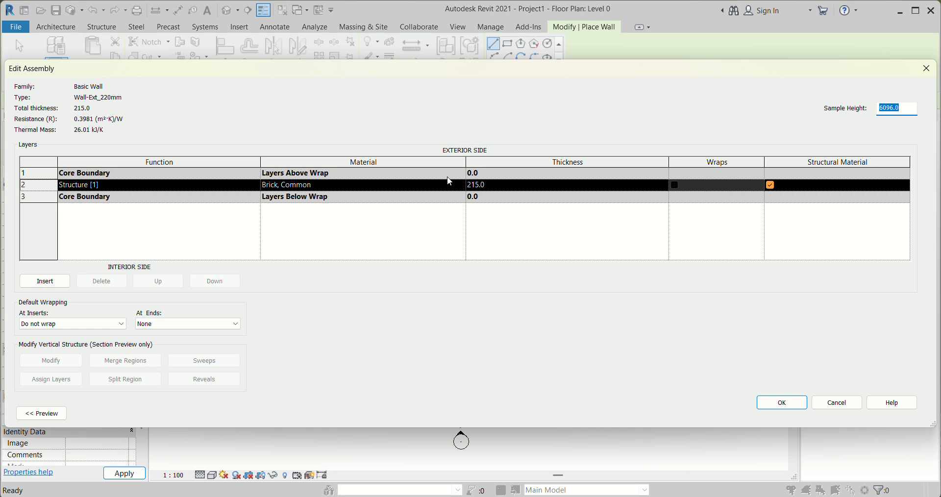
click(491, 186)
drag(490, 184, 471, 185)
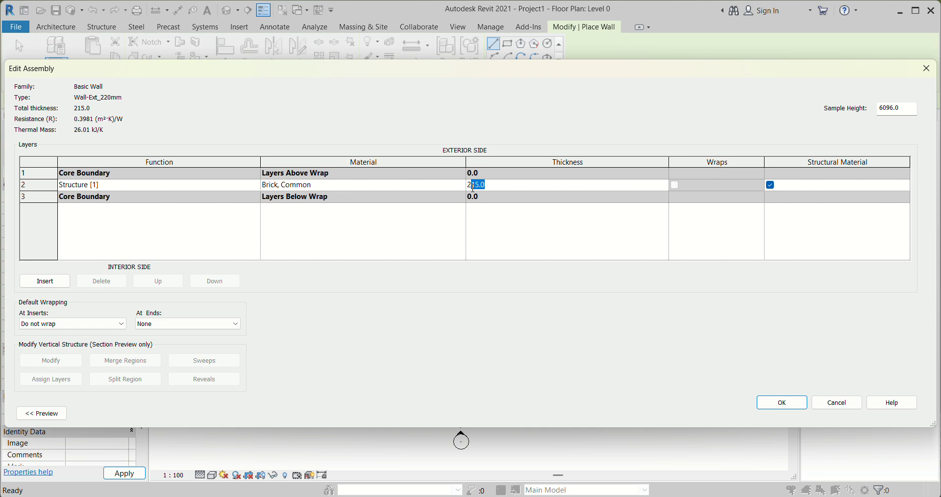
text(00)
key(Return)
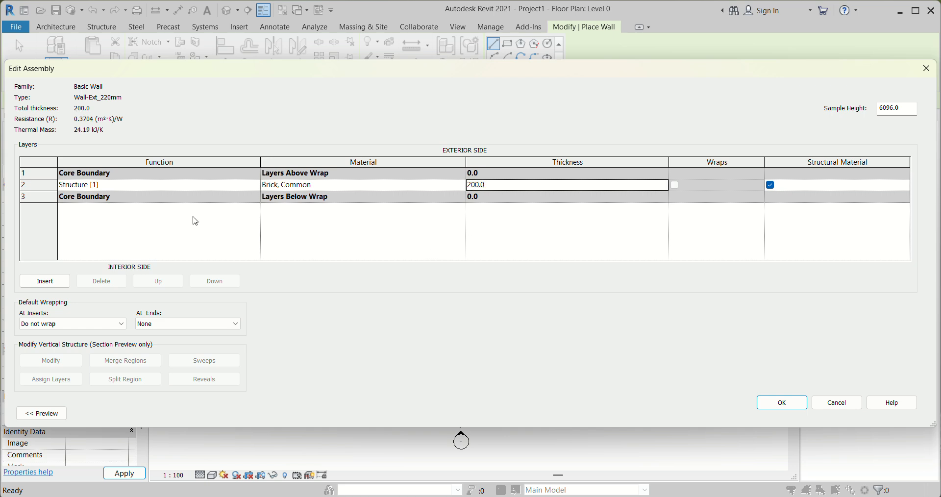
Insert two layers in the wall assembly, placing one outside the exterior core boundary and the other outside the interior core boundary
click(38, 186)
click(45, 282)
click(45, 282)
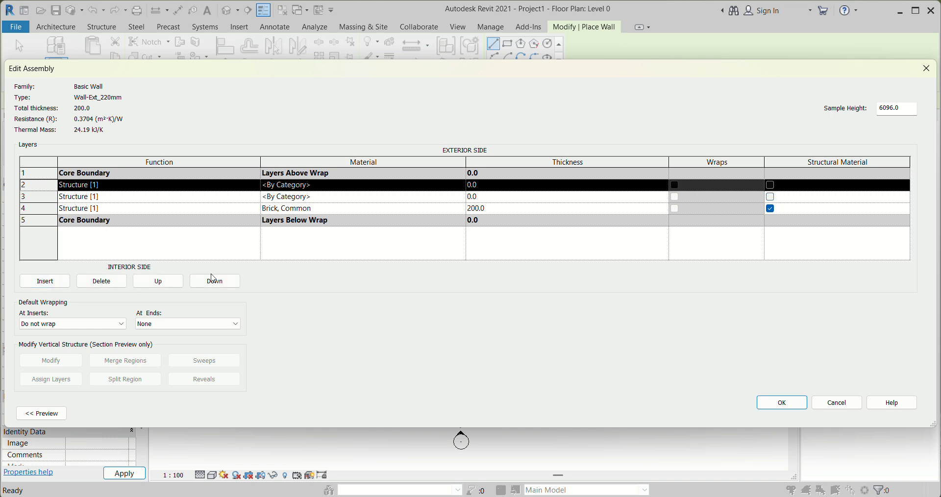
click(168, 285)
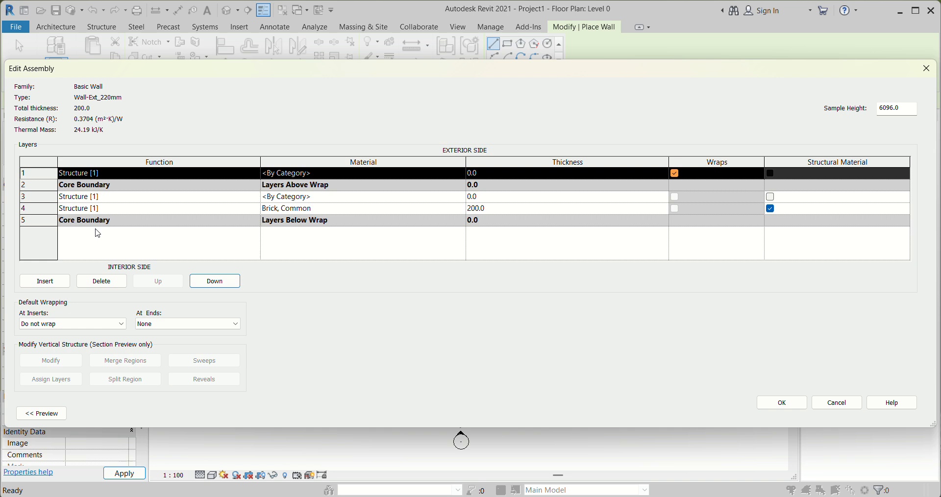
click(60, 197)
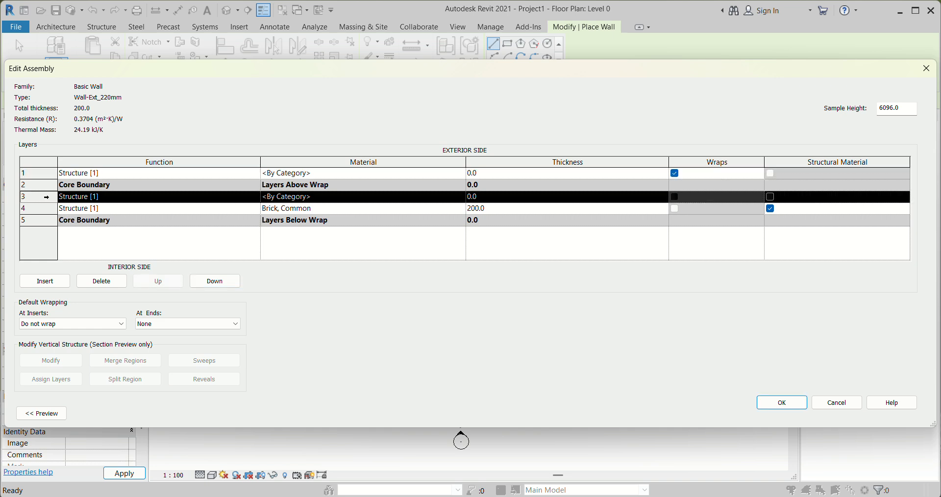
click(215, 283)
click(215, 284)
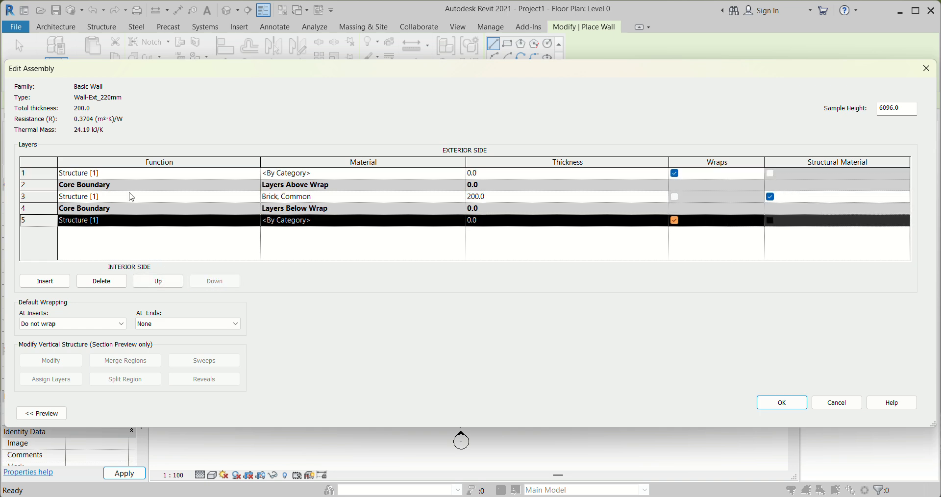
Set the exterior layer's function to Finish 1 [4] and the interior layer's function to Finish 2 [5]
click(103, 175)
click(254, 173)
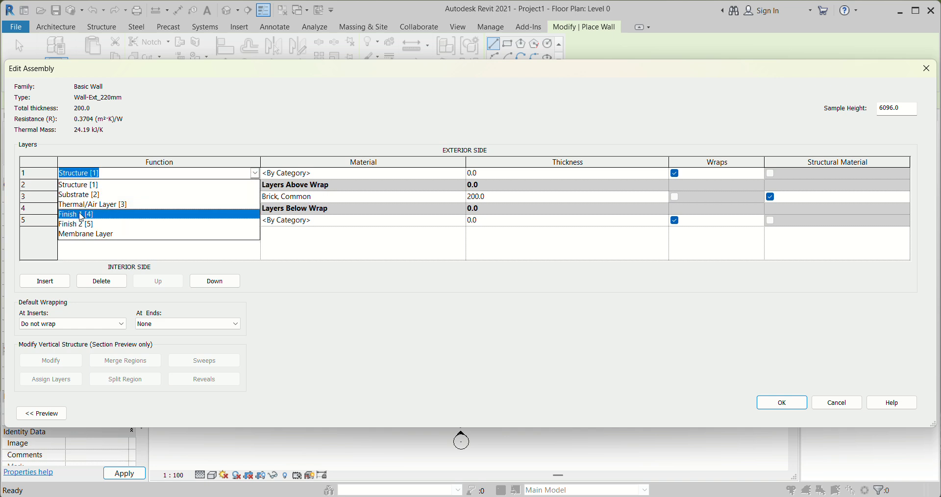
click(76, 214)
click(236, 220)
click(255, 220)
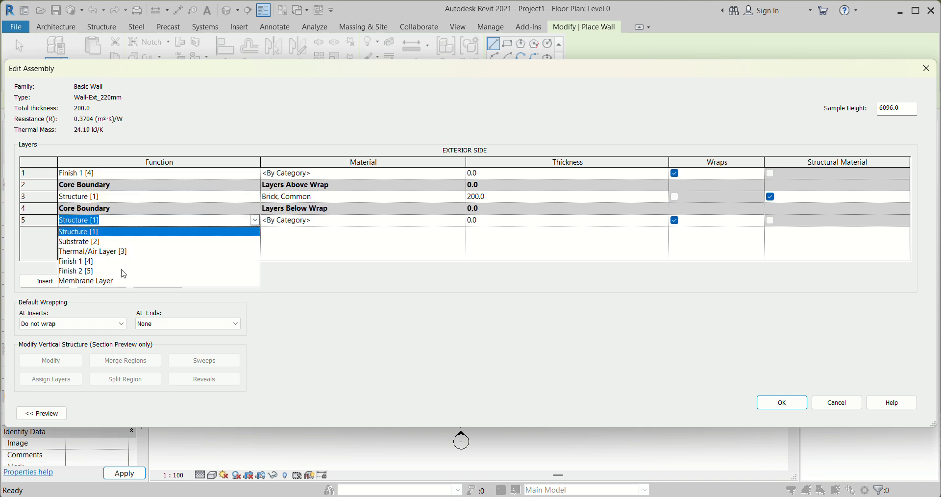
click(94, 272)
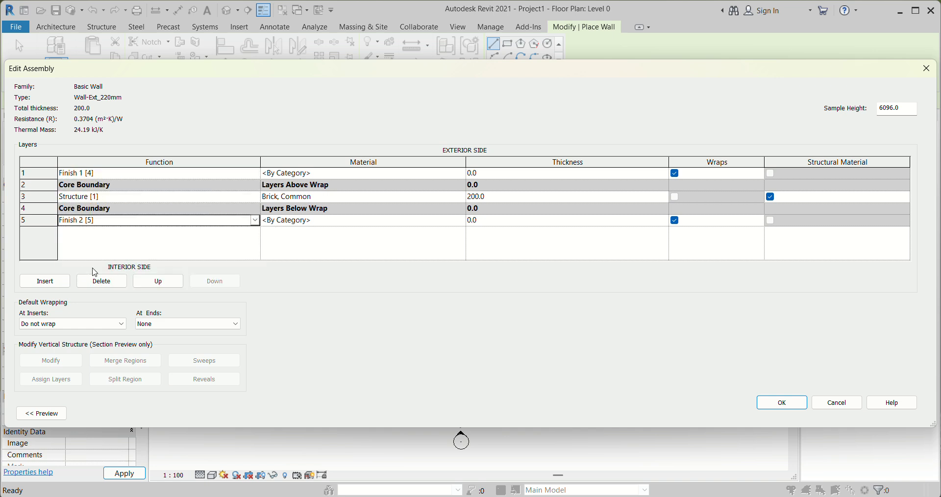
Search the material browser for "pla" and assign Plaster to the exterior Finish 1 layer
click(463, 175)
click(461, 173)
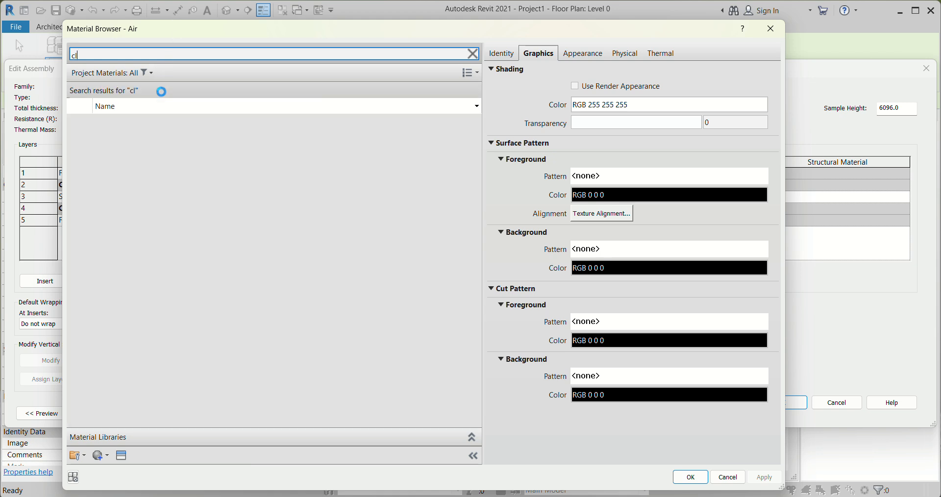
text(l)
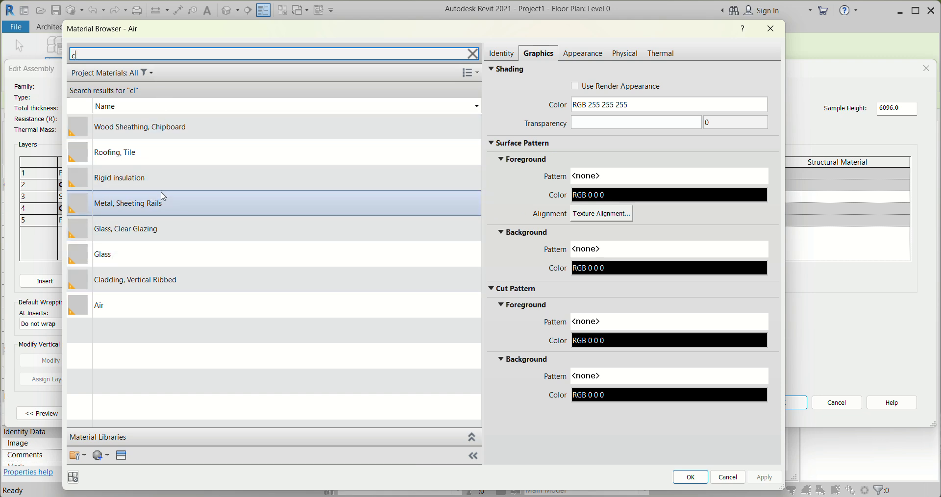
key(BackSpace)
text(pl)
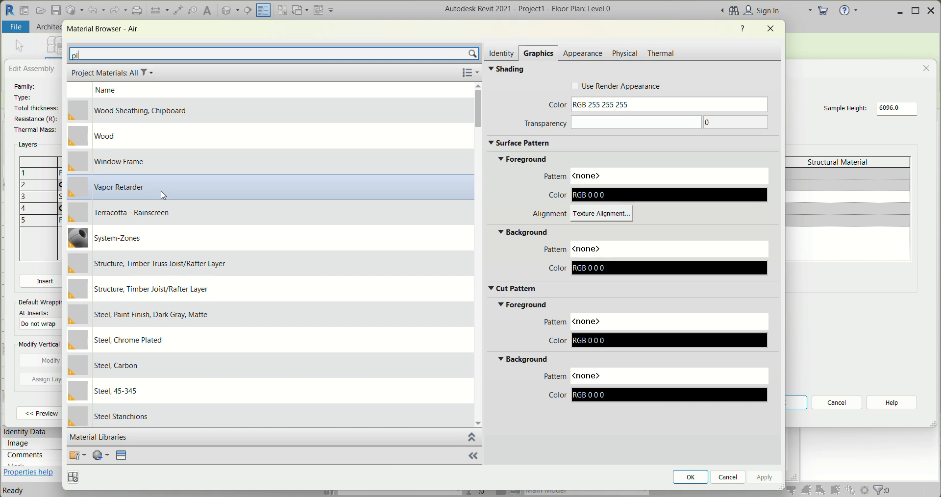
text(a)
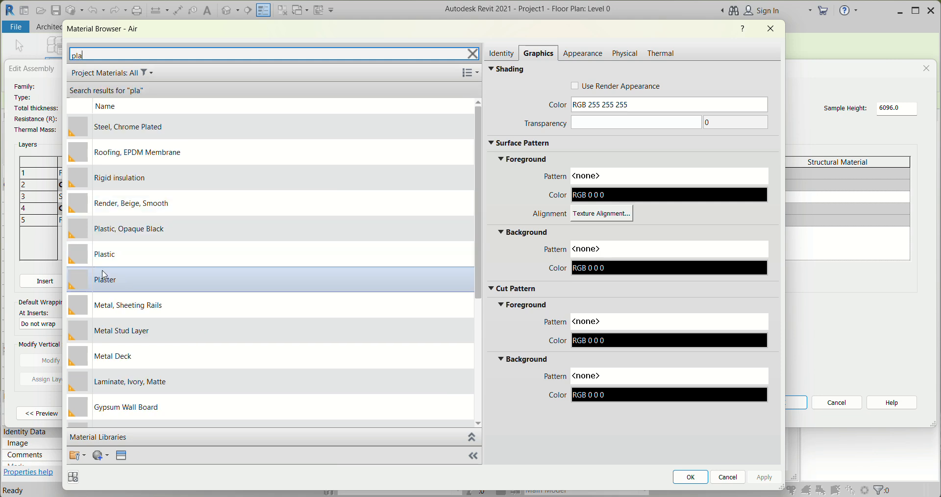
click(134, 285)
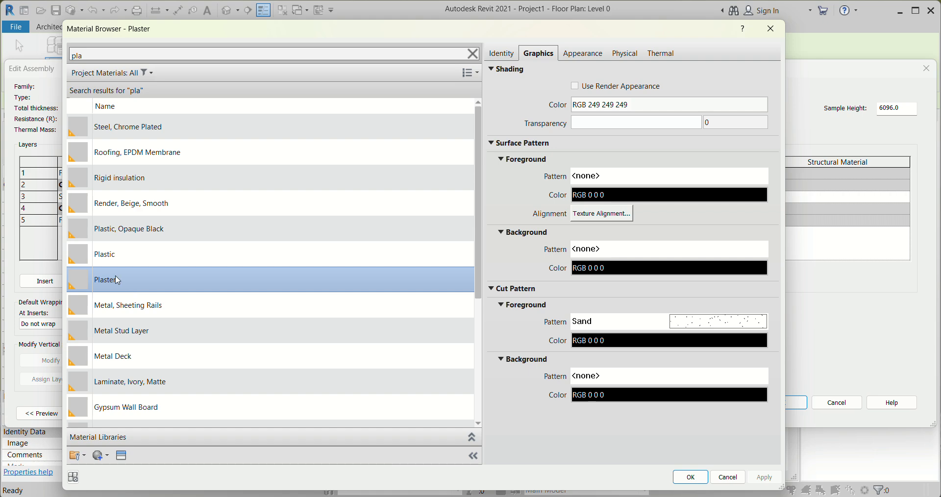
click(690, 477)
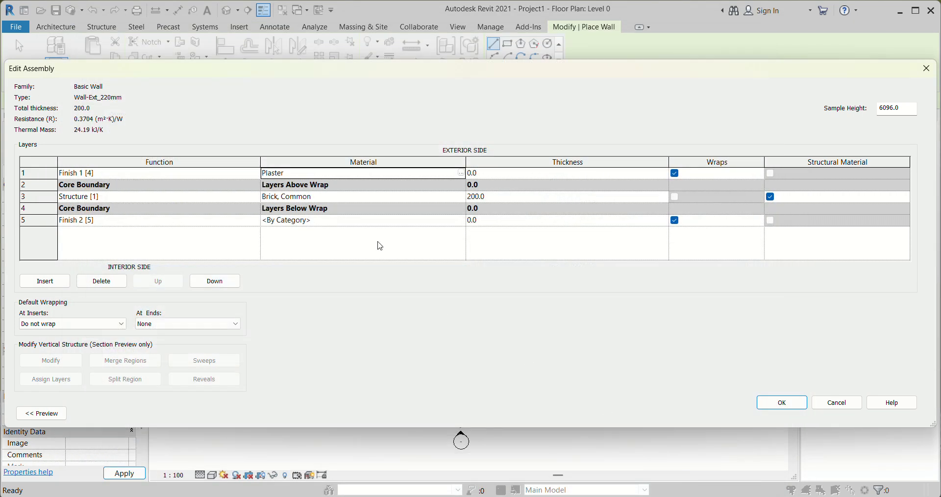
Assign the Plaster material to the interior Finish 2 layer
click(461, 220)
click(461, 220)
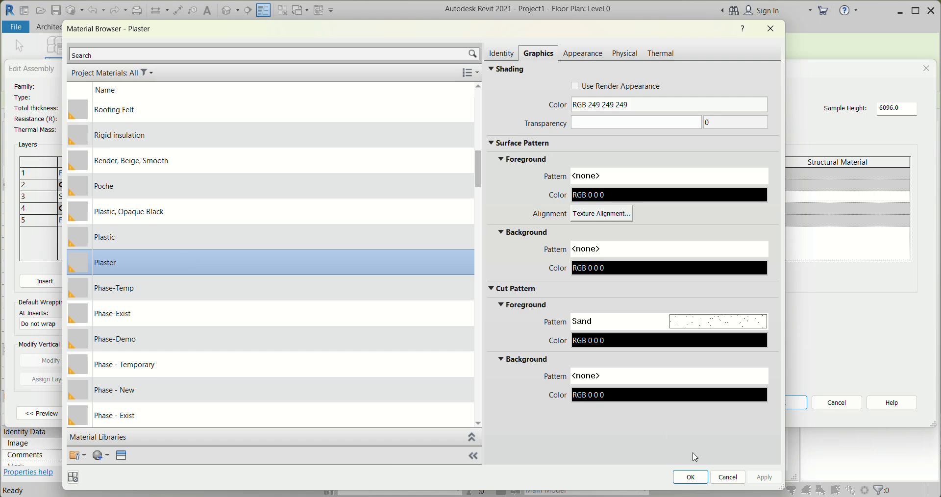
click(690, 477)
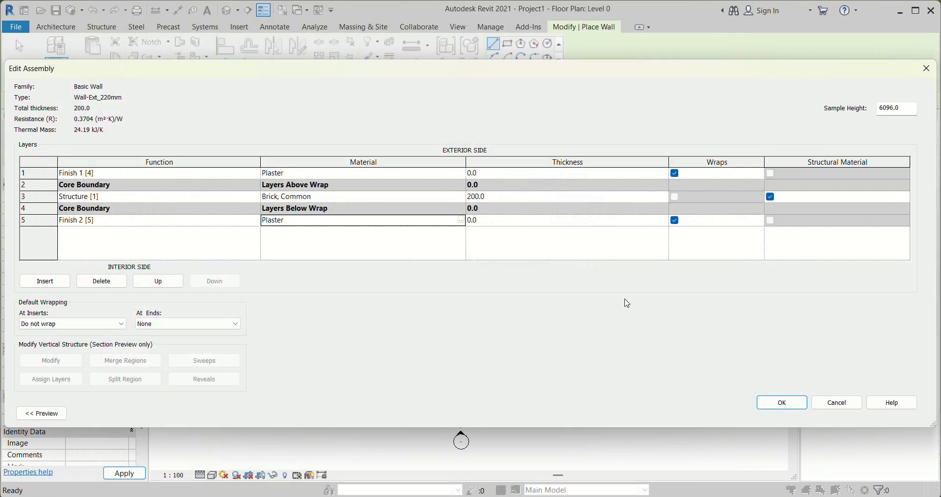
Set the thickness of both plaster finish layers to 7.5
click(482, 173)
drag(484, 174, 469, 175)
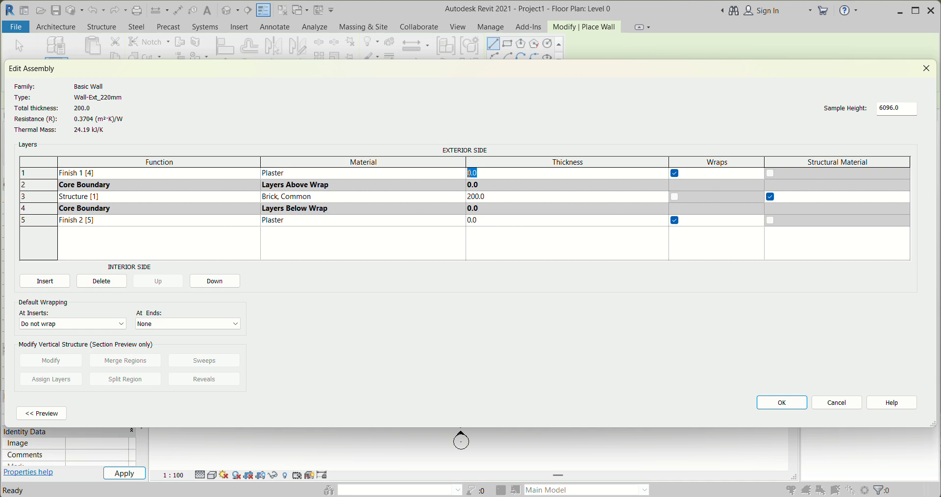
key(BackSpace)
text(7)
click(502, 221)
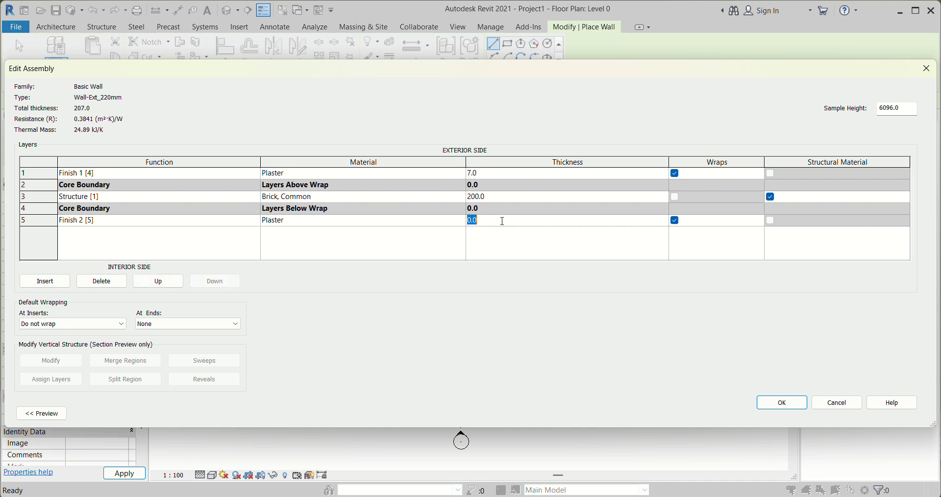
text(7.5)
click(484, 174)
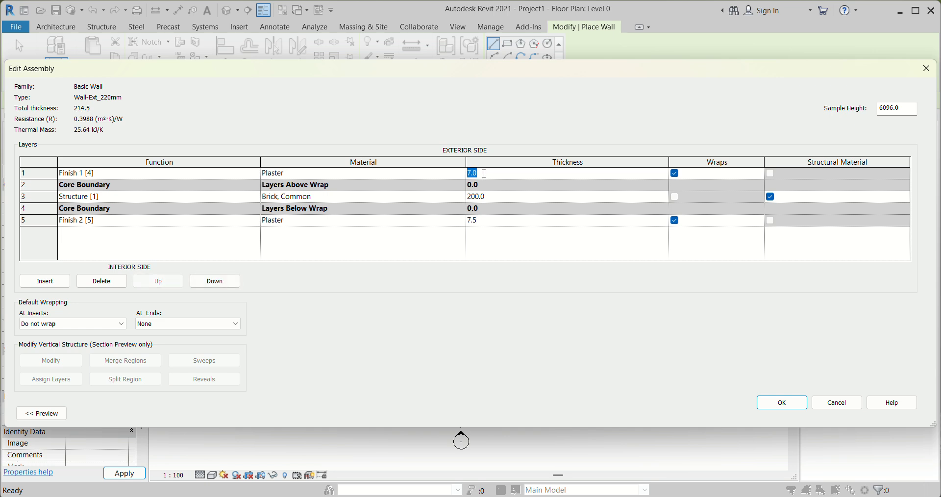
text(7)
click(513, 252)
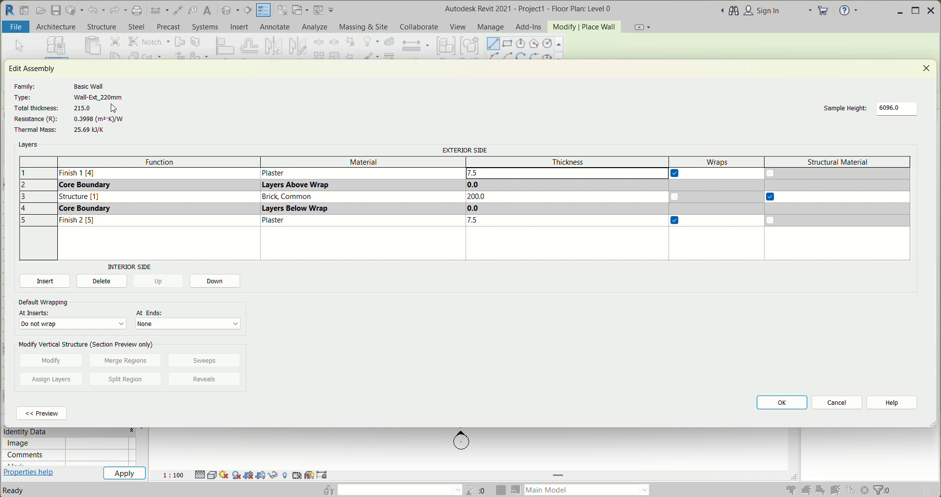
Set the Brick, Common structure layer's thickness to 205 and accept the Wall-Ext_220mm assembly and type properties
click(498, 197)
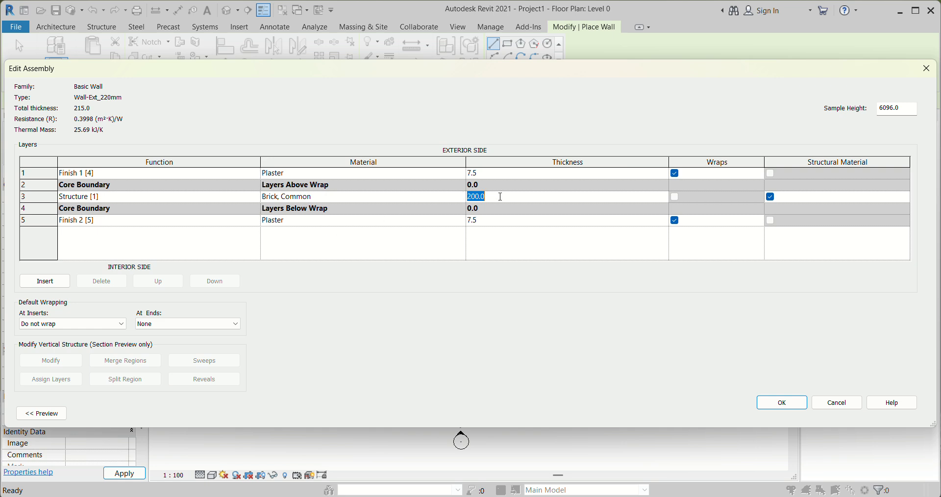
click(500, 196)
drag(497, 197, 476, 197)
text(5.0)
key(Return)
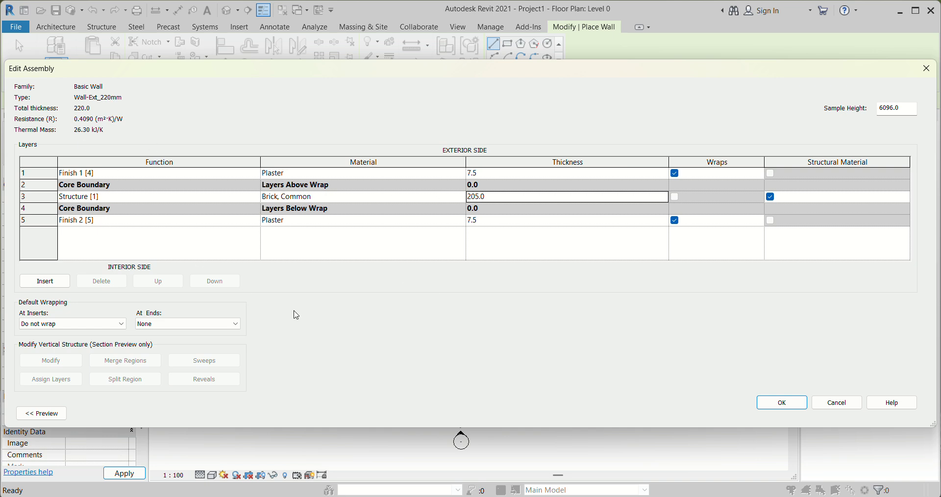
click(780, 402)
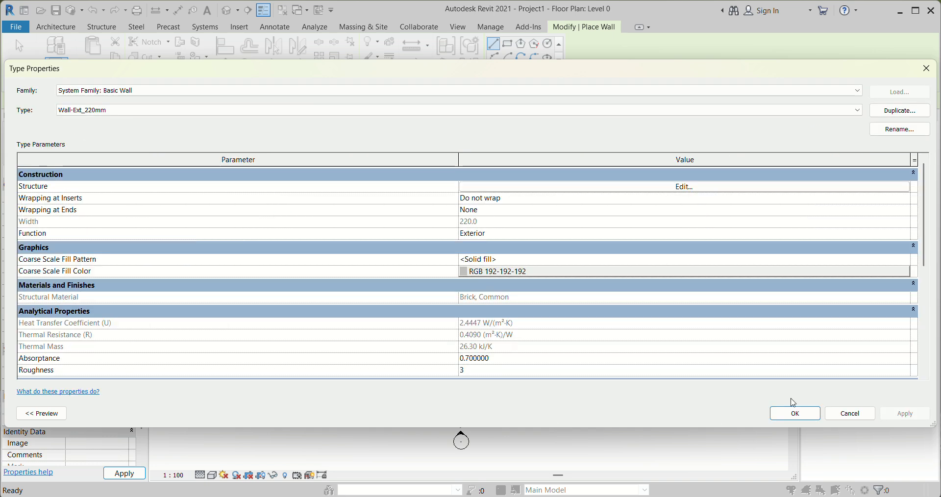
click(804, 413)
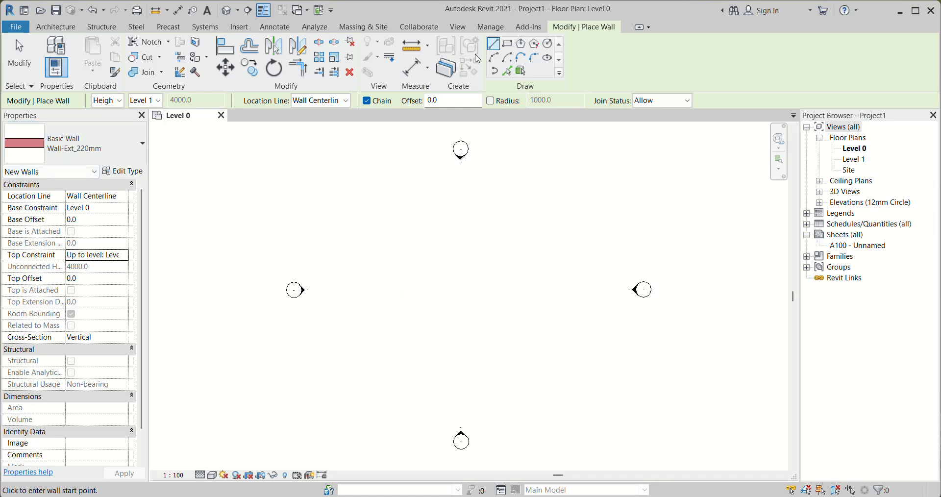
Draw a rectangular loop of Wall-Ext_220mm walls, about 5880 by 4180 mm inside, in the middle of the Level 0 plan
click(507, 43)
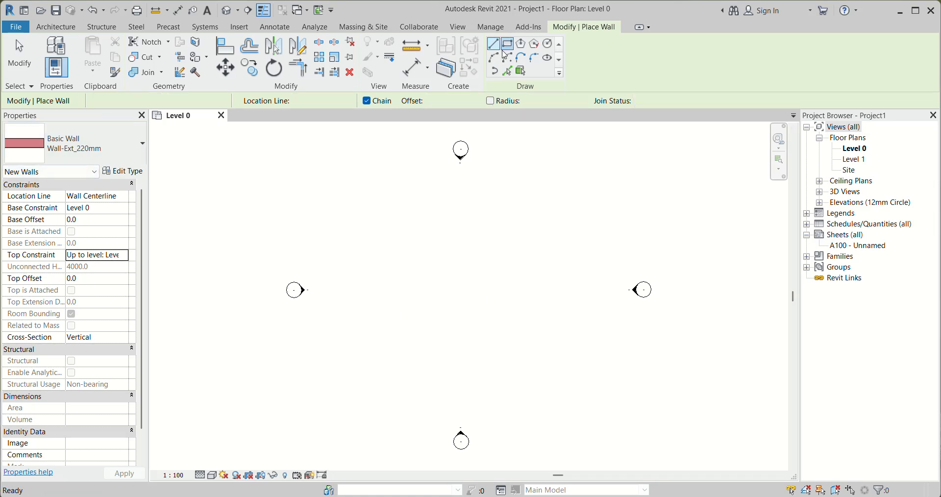
click(424, 261)
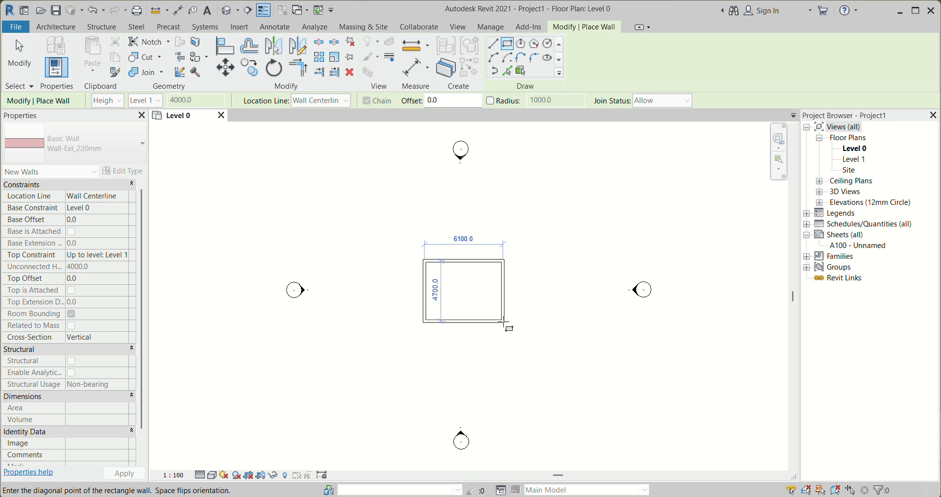
click(504, 318)
scroll(447, 296, up, 3)
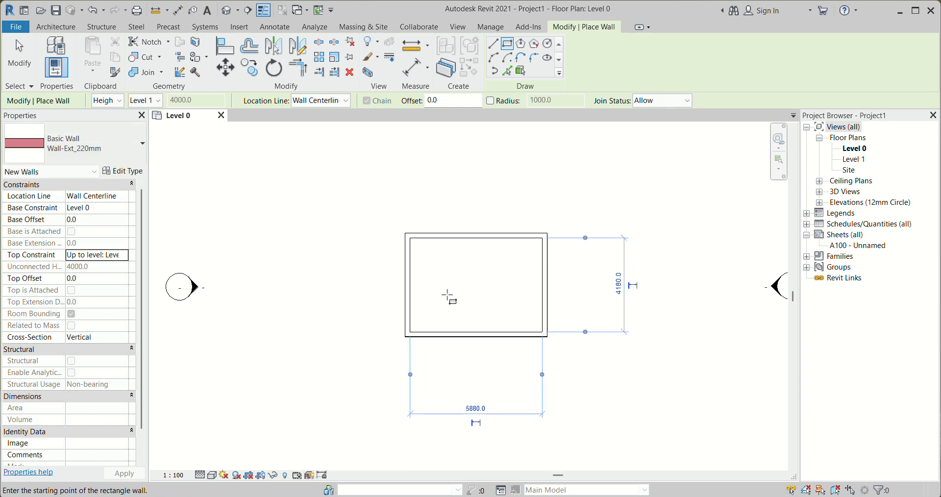
scroll(435, 273, down, 1)
scroll(520, 271, up, 2)
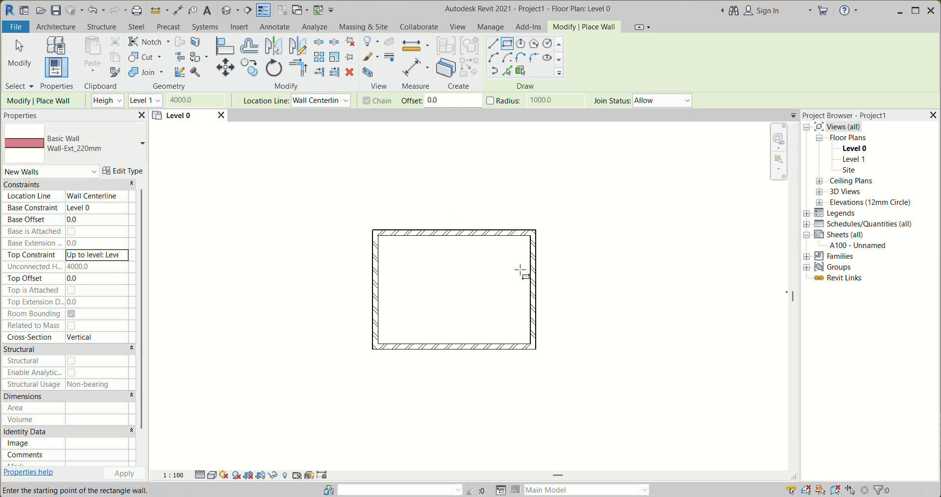
scroll(510, 269, down, 1)
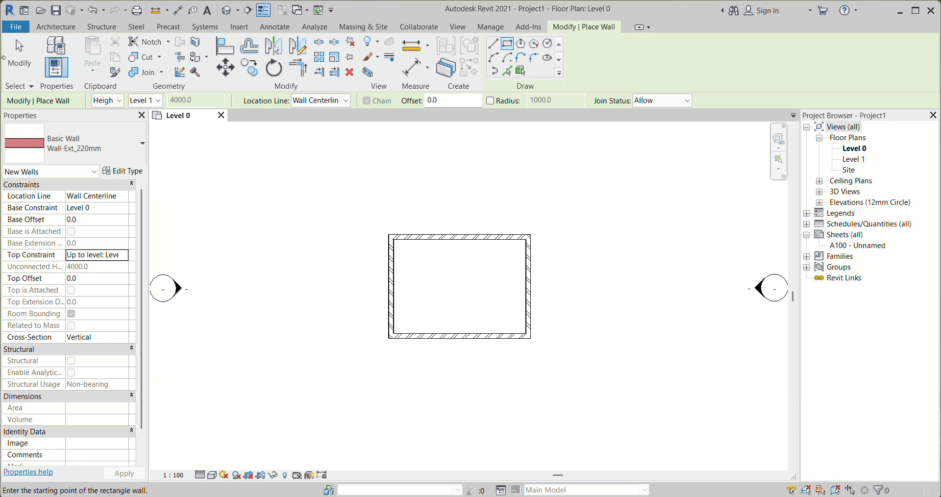
click(9, 56)
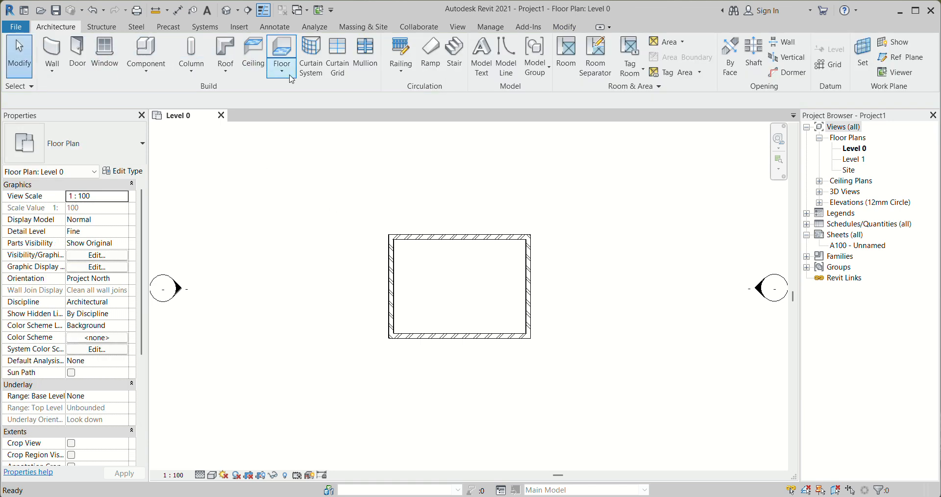
Start a structural floor on Level 0 with the Floor-Grnd-Susp_65Scr-80Ins-100Blk-75PC type
click(284, 74)
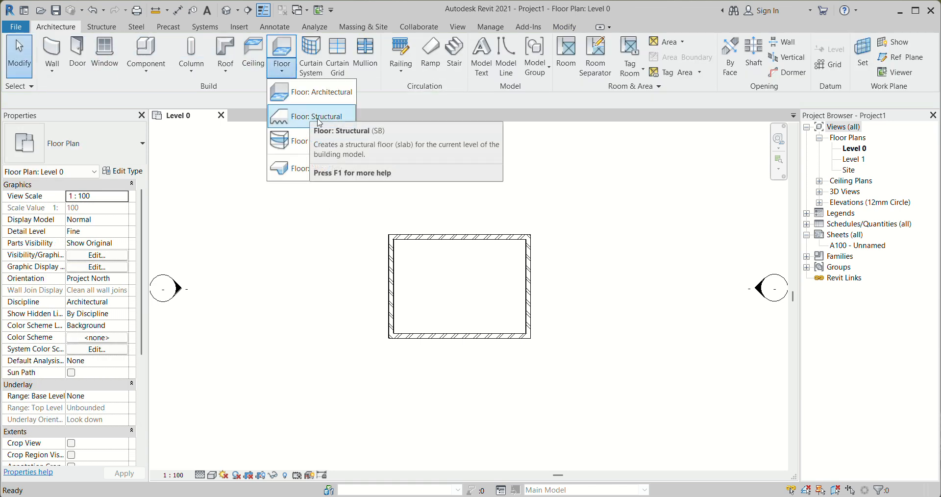
click(323, 117)
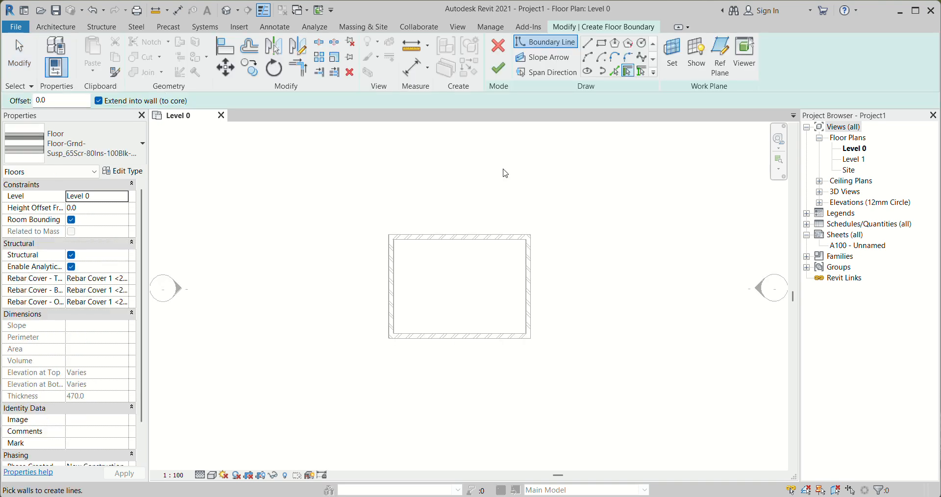
click(123, 171)
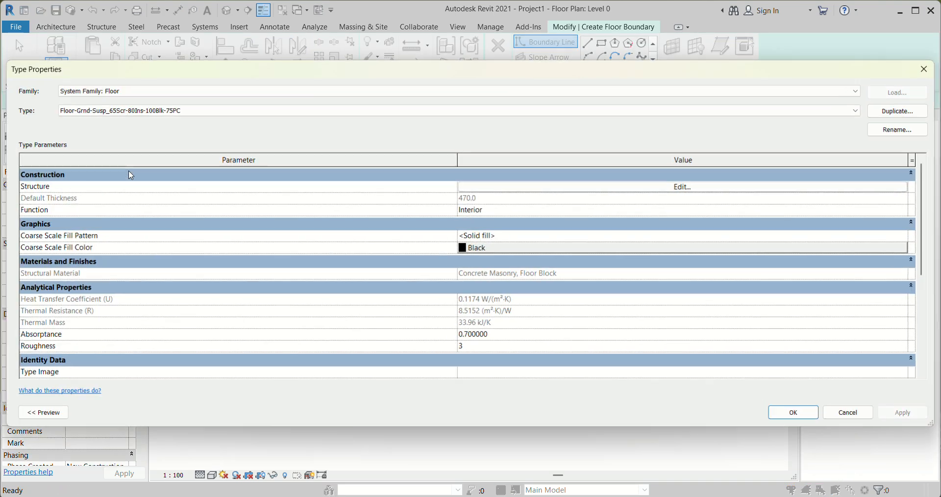
click(926, 68)
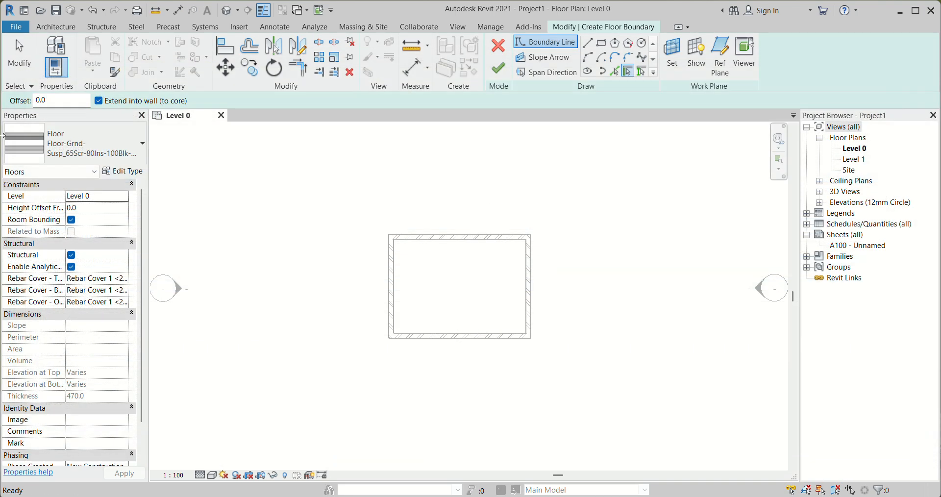
click(104, 149)
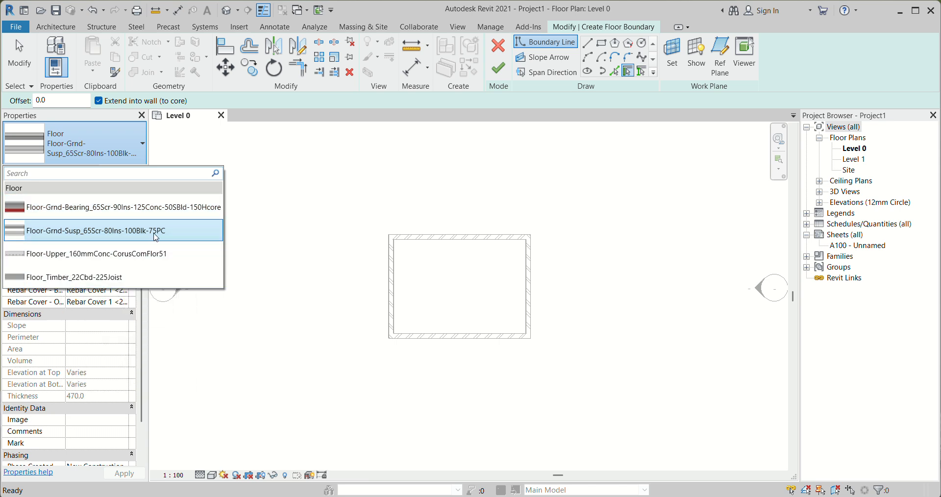
mouse_move(52, 236)
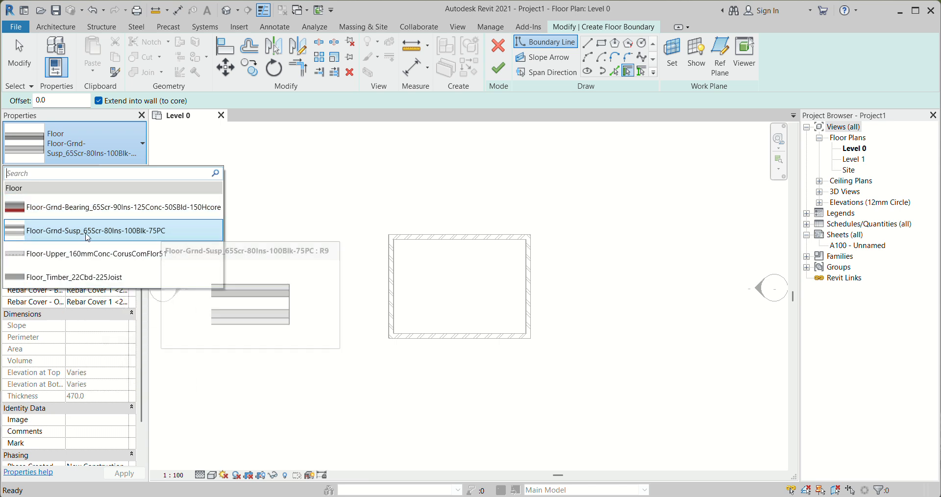
click(70, 230)
Duplicate the current floor type under the name Floor-150mm
click(130, 166)
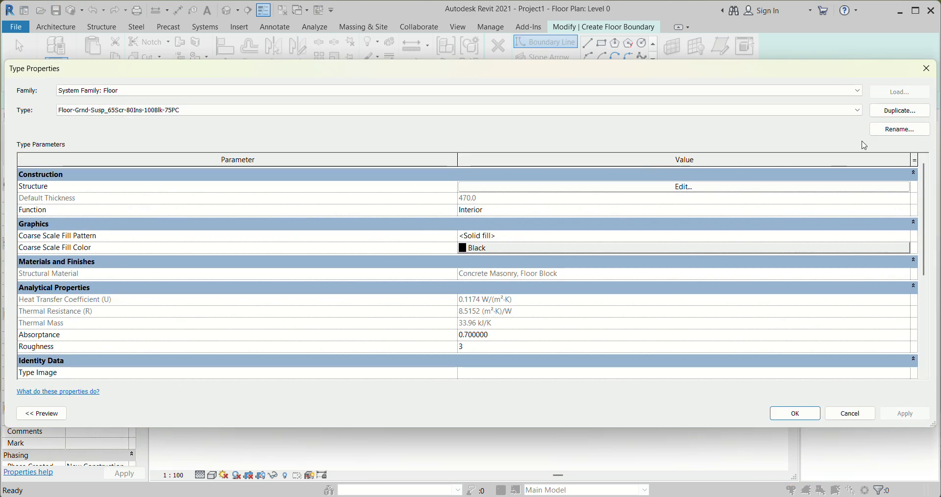
click(900, 110)
click(602, 255)
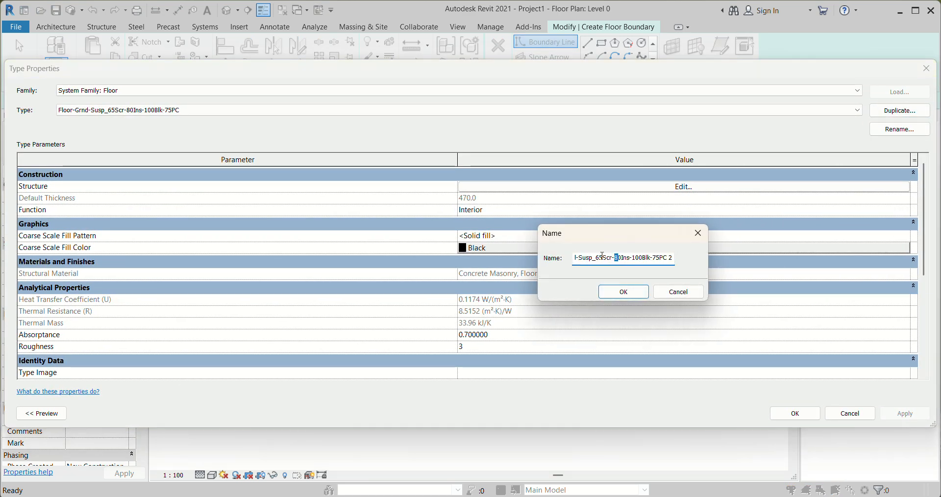
drag(595, 258, 686, 260)
key(BackSpace)
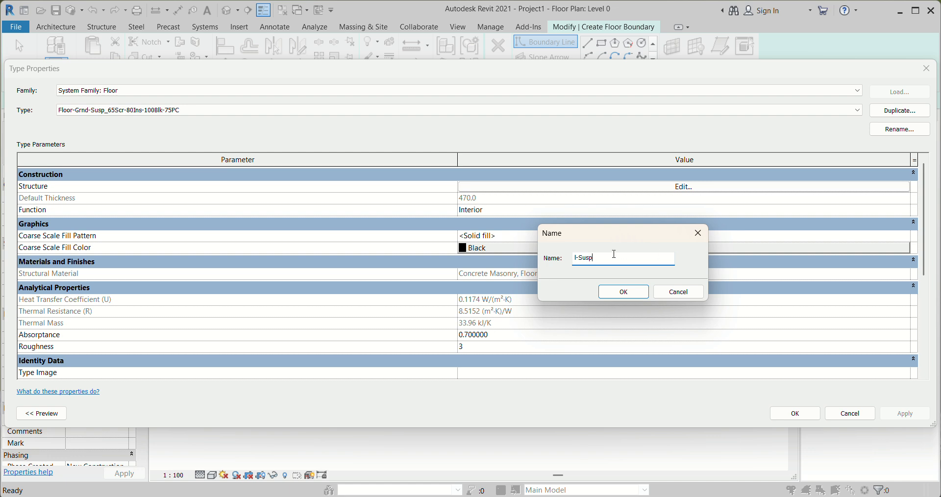
key(Home)
drag(629, 259, 597, 260)
text(150)
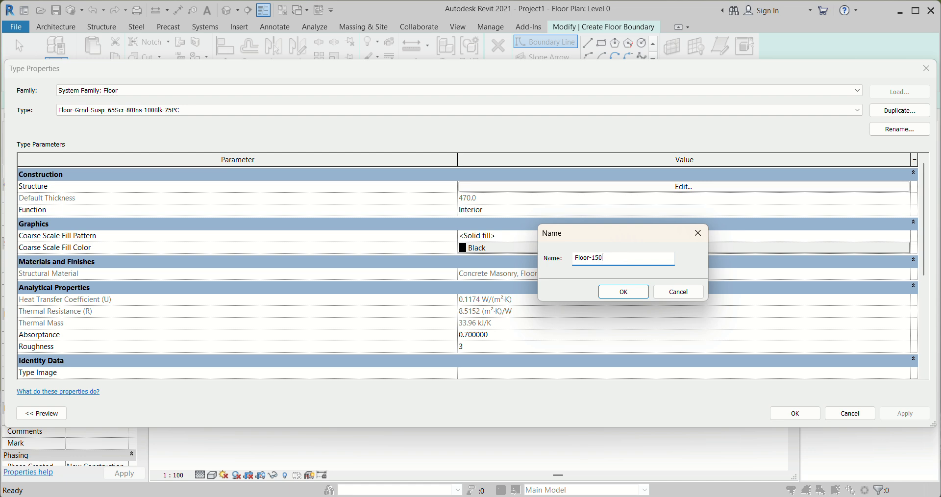
text(mm)
click(620, 292)
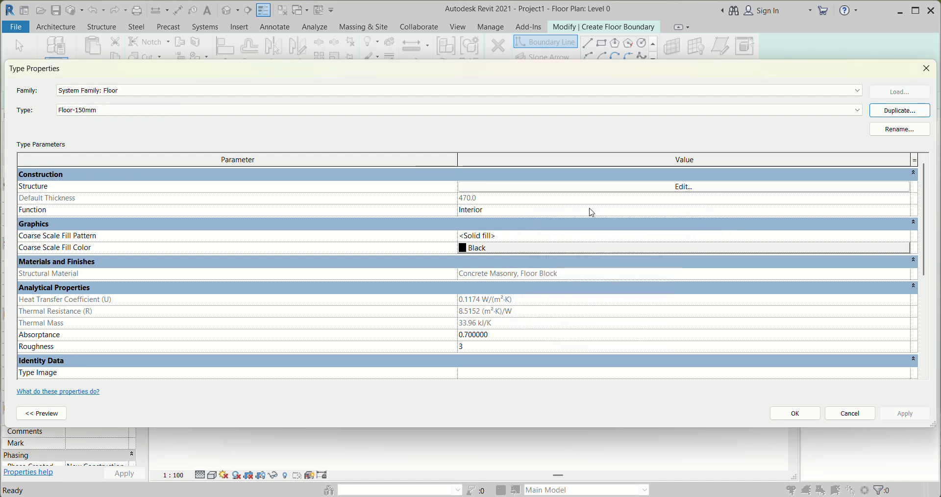
In the Floor-150mm structure, delete both membrane layers, both thermal/air layers and the Concrete Masonry, Floor Block layer
click(683, 187)
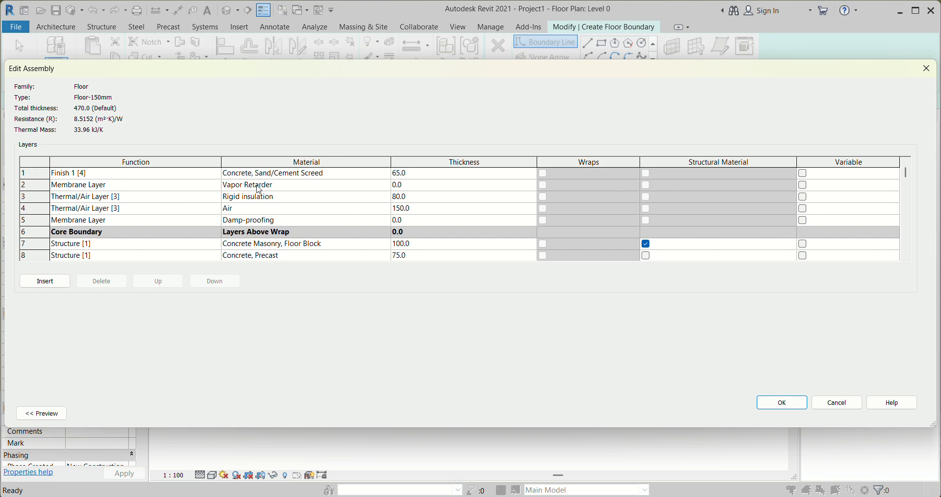
click(36, 184)
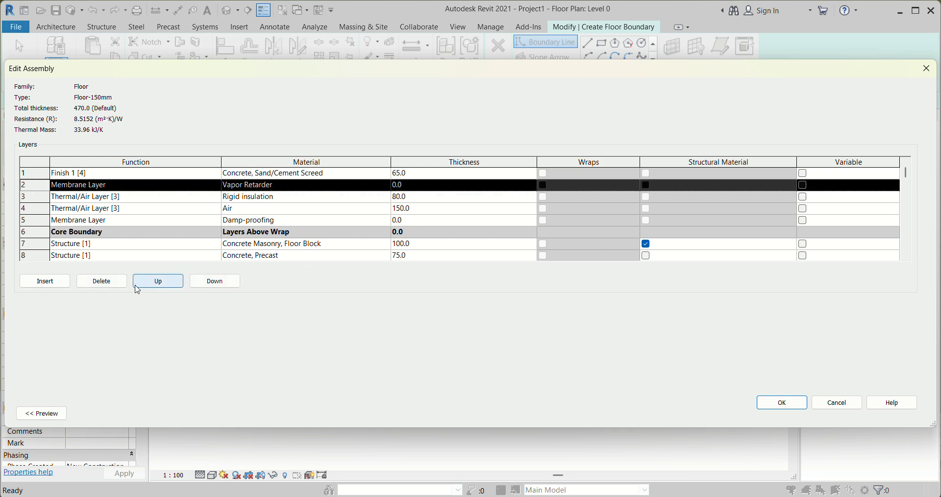
click(100, 282)
click(110, 282)
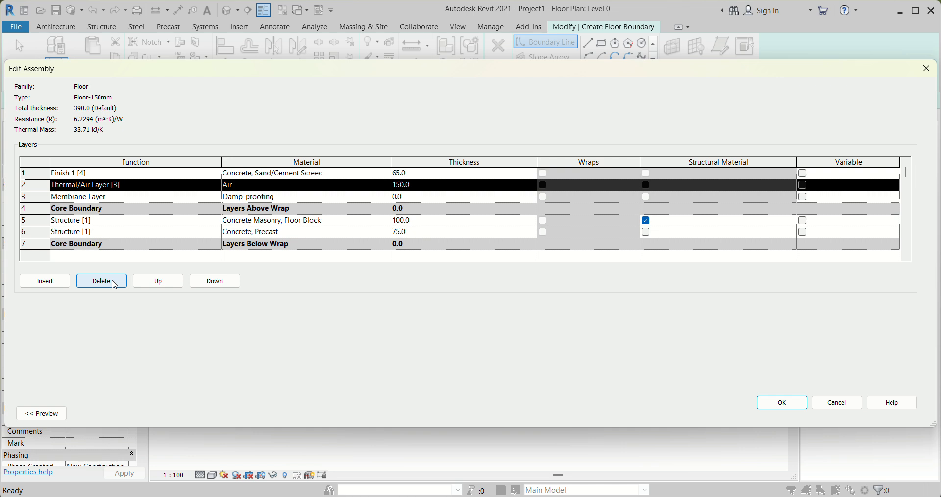
click(102, 282)
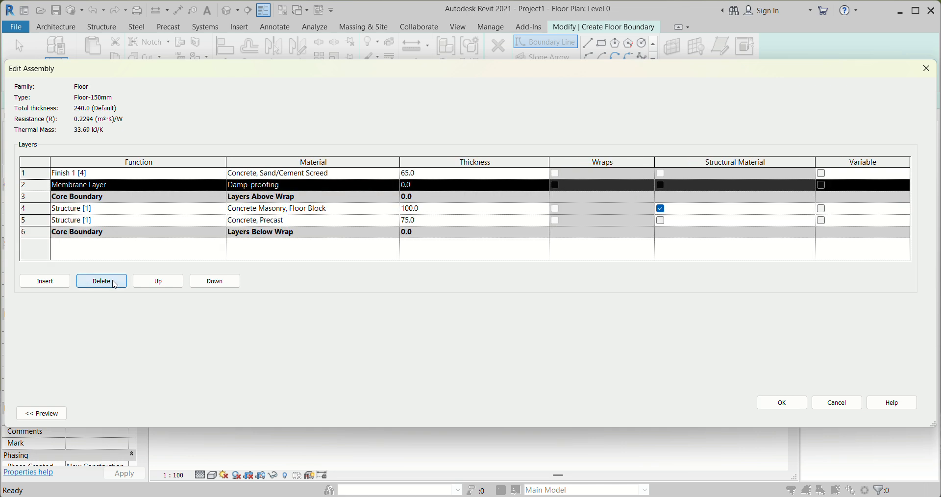
click(115, 285)
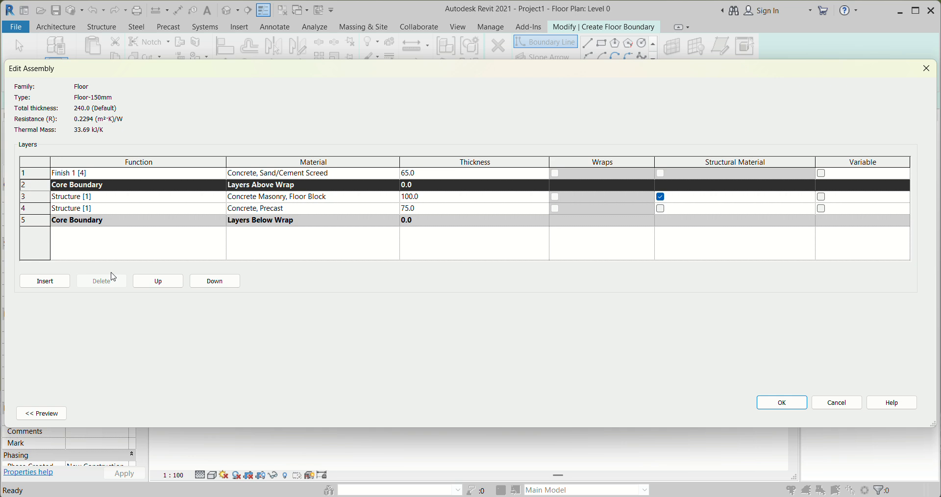
click(37, 196)
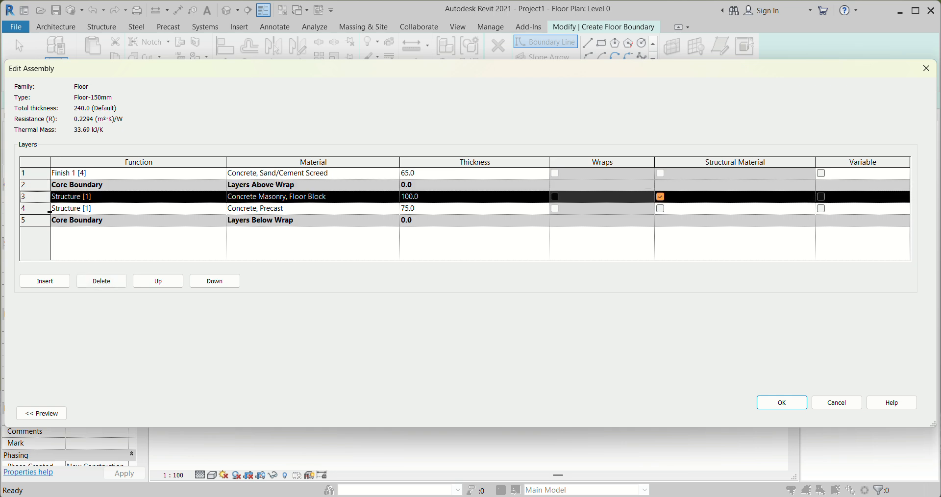
click(118, 285)
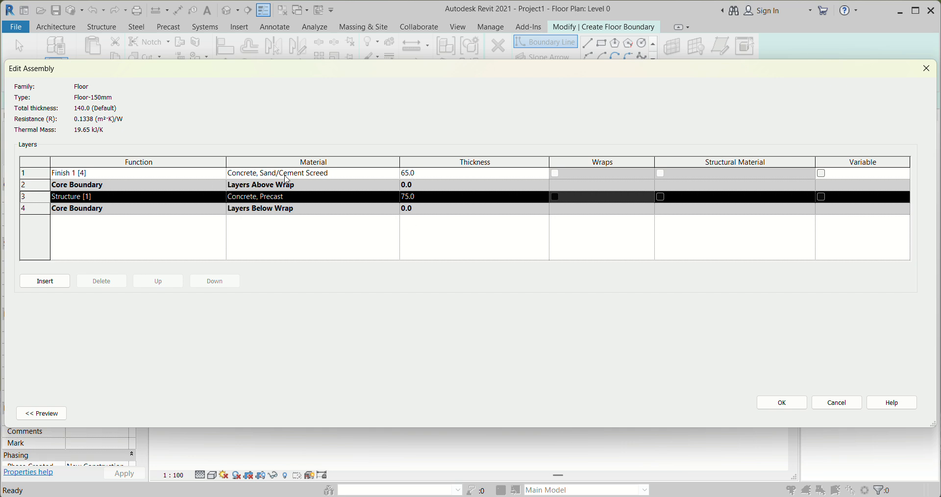
Set the Concrete, Precast structure layer's thickness to 85, preview the assembly and accept the Floor-150mm type
click(421, 173)
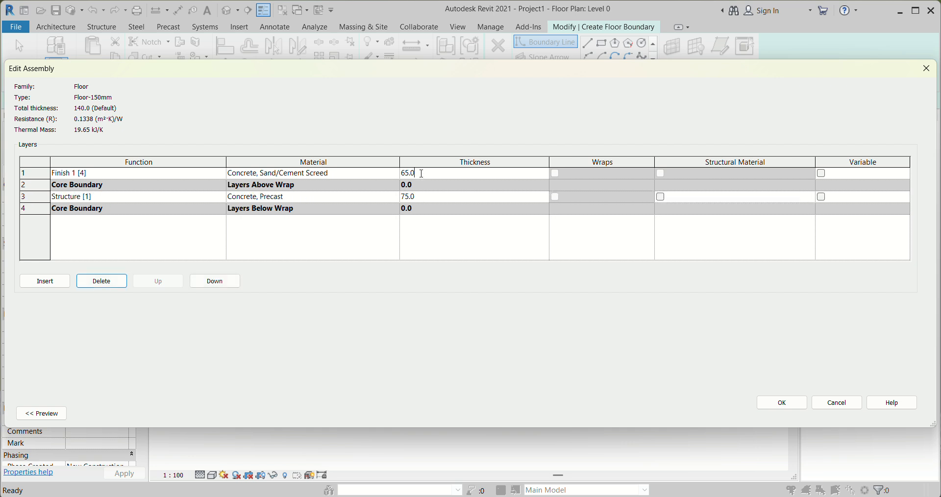
click(428, 197)
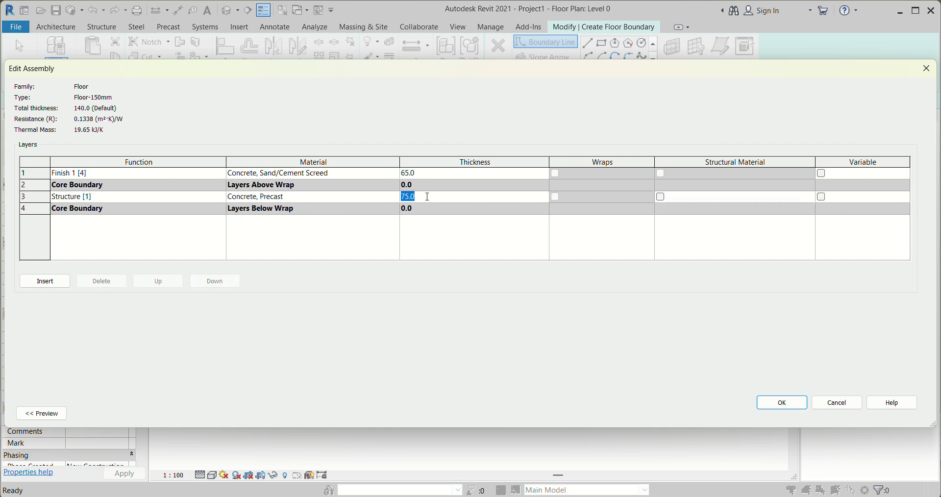
text(85)
click(428, 245)
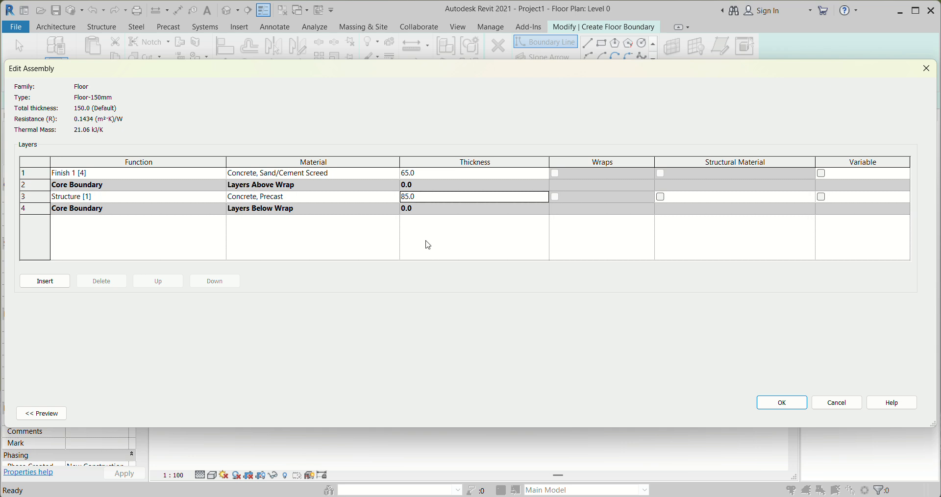
click(58, 418)
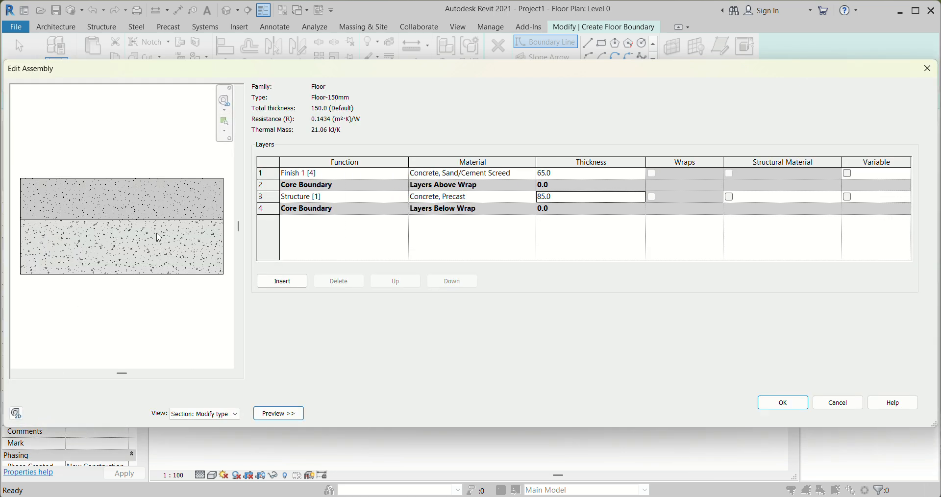
click(802, 401)
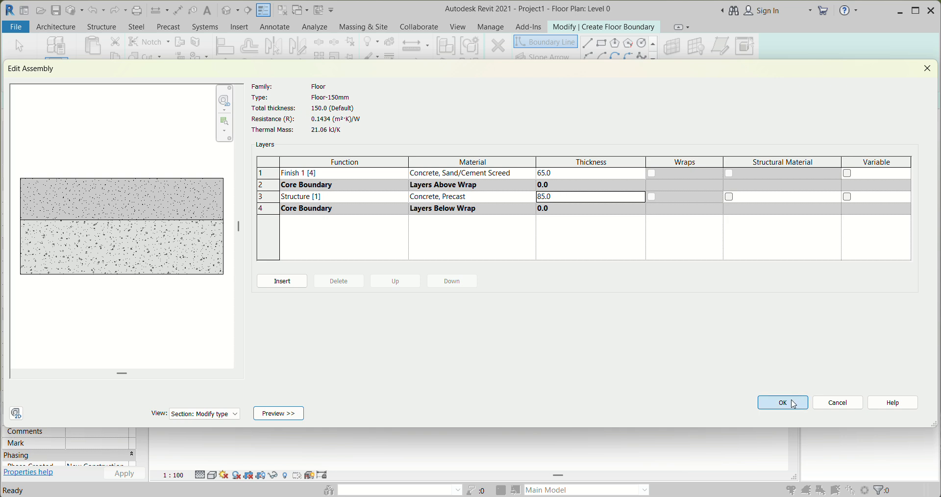
click(676, 417)
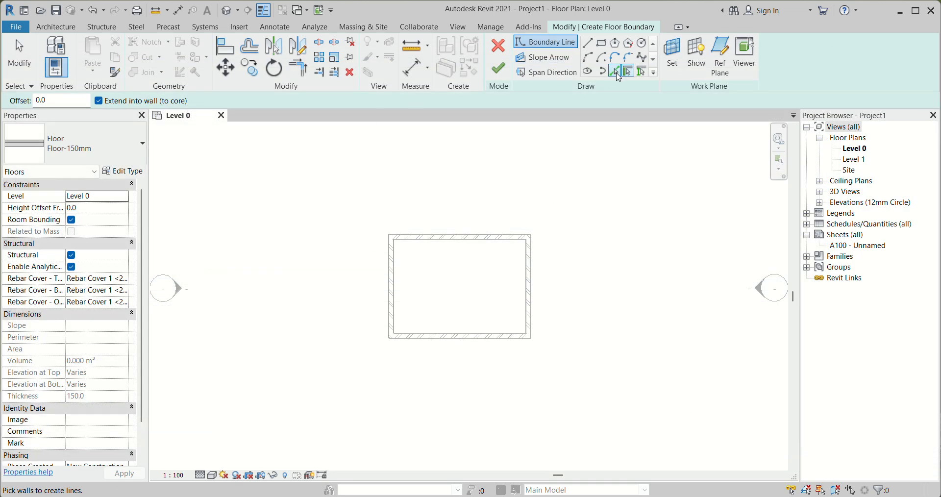
Trace the Floor-150mm boundary along the outer faces of all four exterior walls using Pick Lines and finish the structural floor
click(614, 71)
scroll(387, 276, up, 1)
scroll(387, 276, up, 3)
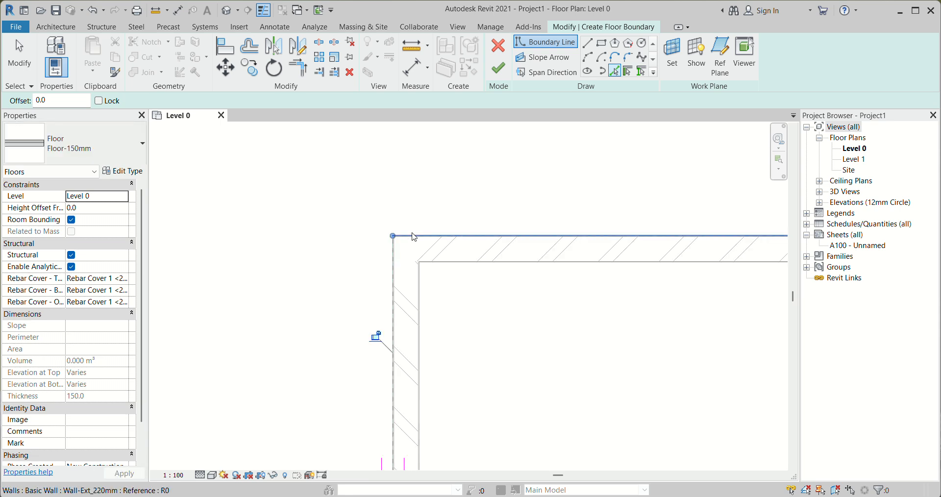
click(414, 237)
scroll(337, 218, down, 3)
scroll(584, 231, up, 4)
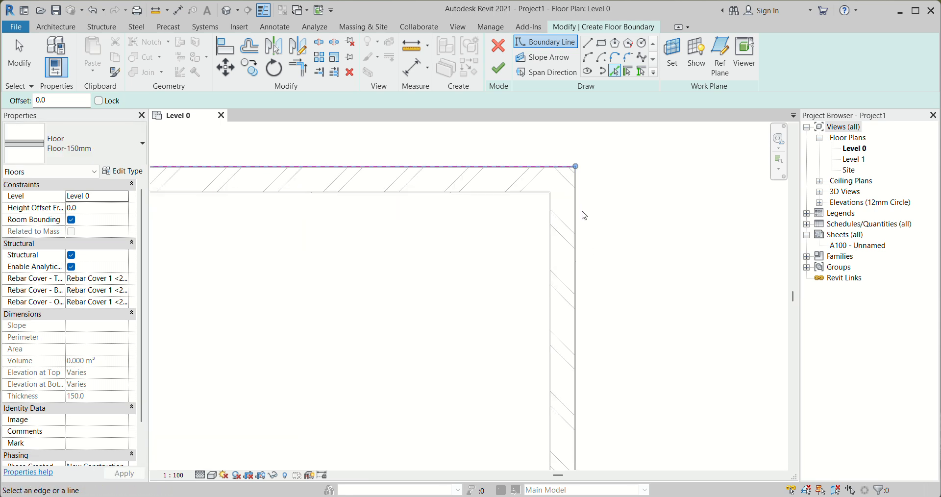
click(578, 215)
scroll(534, 289, down, 3)
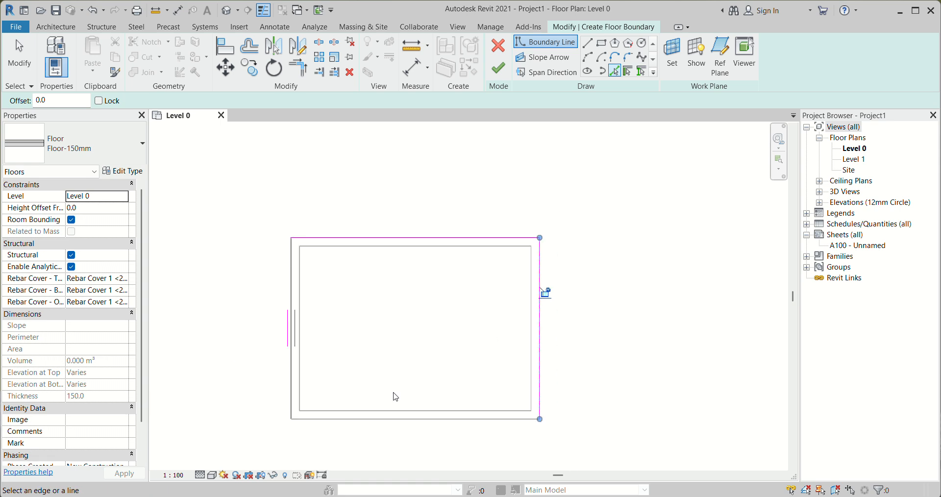
scroll(293, 408, up, 4)
click(293, 403)
scroll(340, 216, down, 3)
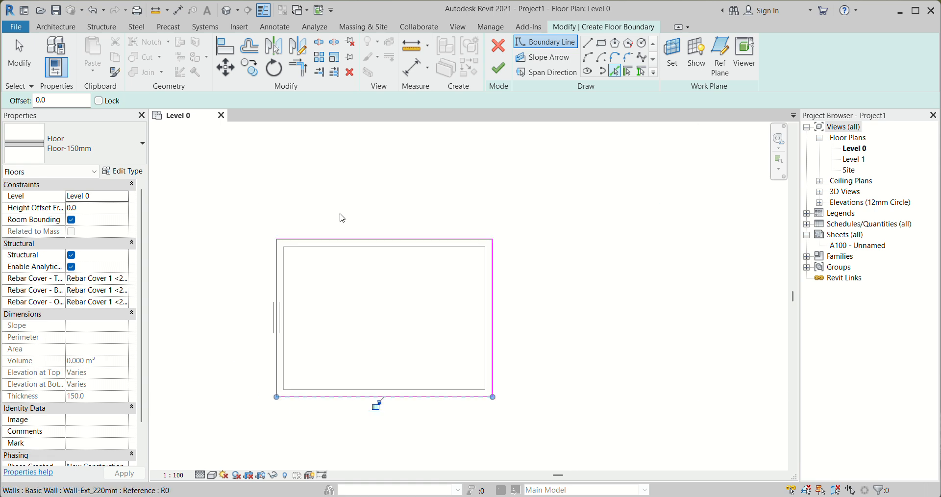
click(498, 69)
click(586, 302)
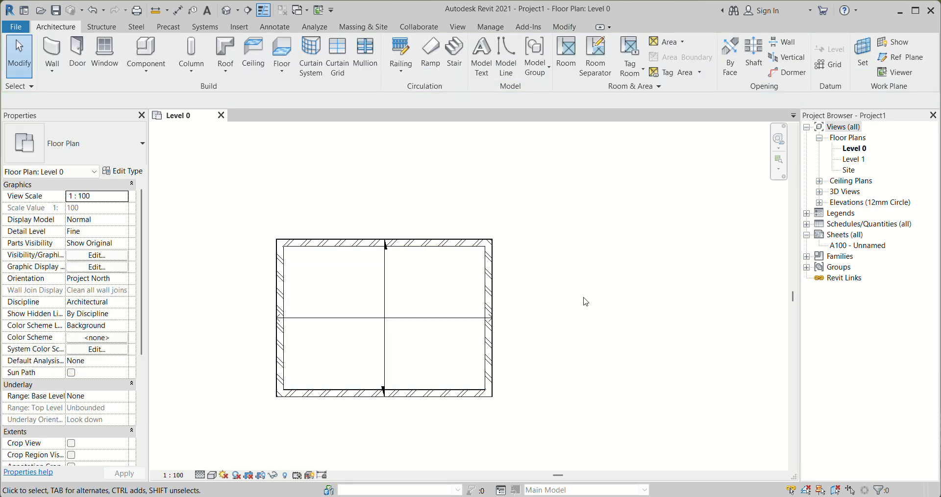
scroll(378, 221, down, 2)
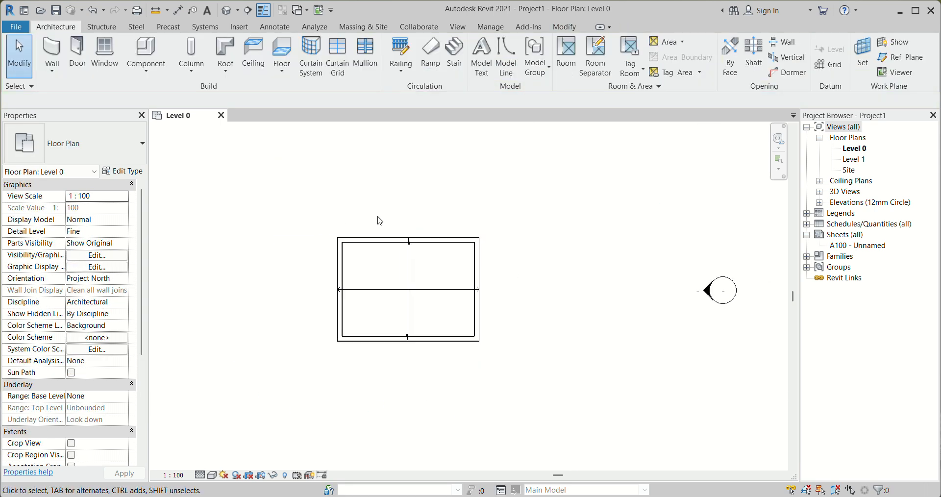
click(249, 10)
click(299, 282)
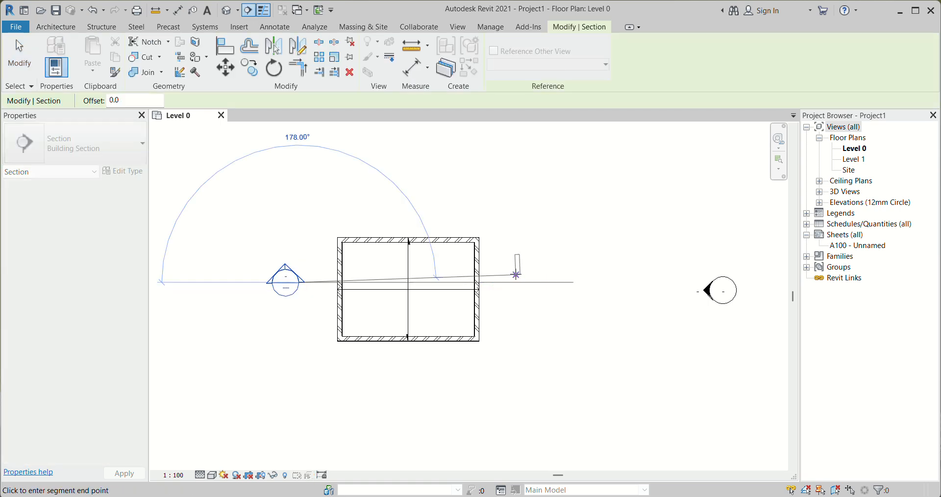
click(516, 274)
key(Escape)
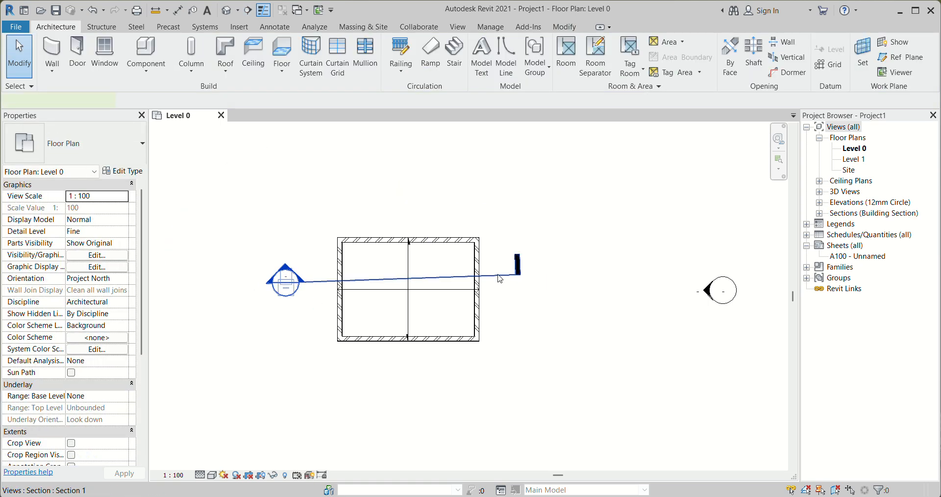
click(499, 278)
key(Delete)
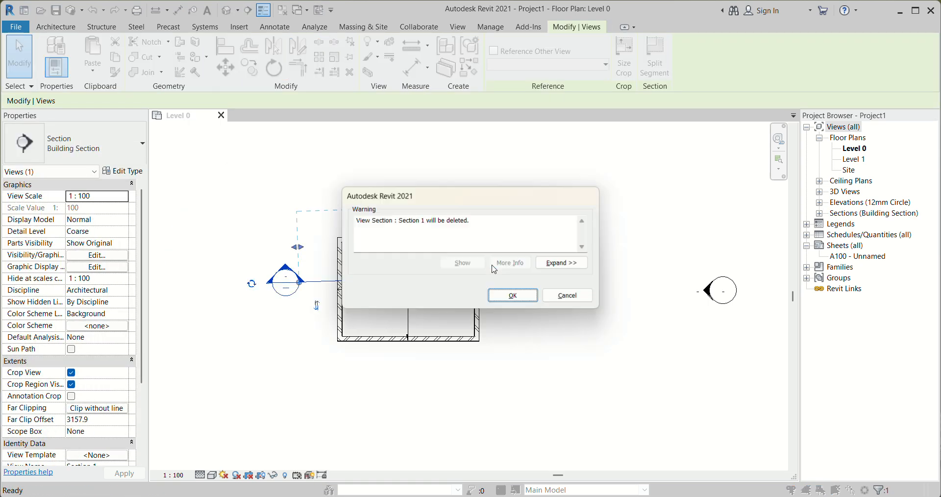
click(523, 299)
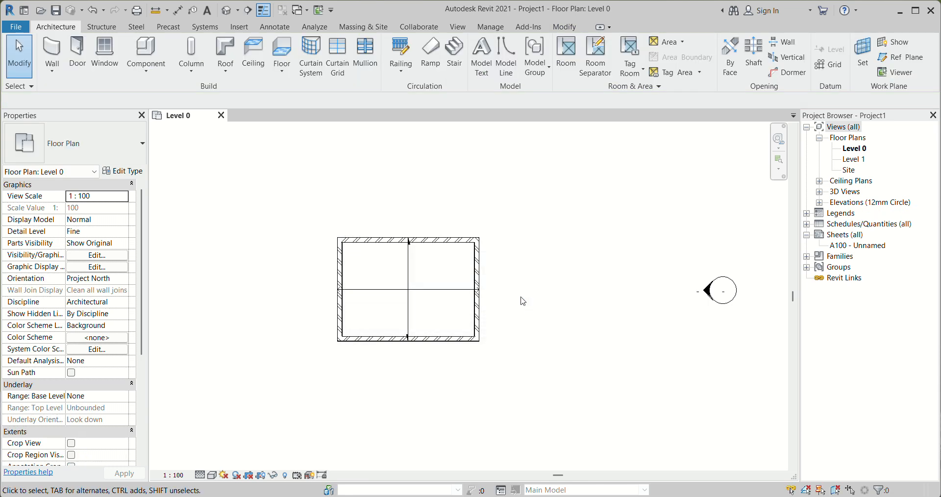
Draw a horizontal building section across the full width of the building and go to its view
click(245, 12)
click(294, 270)
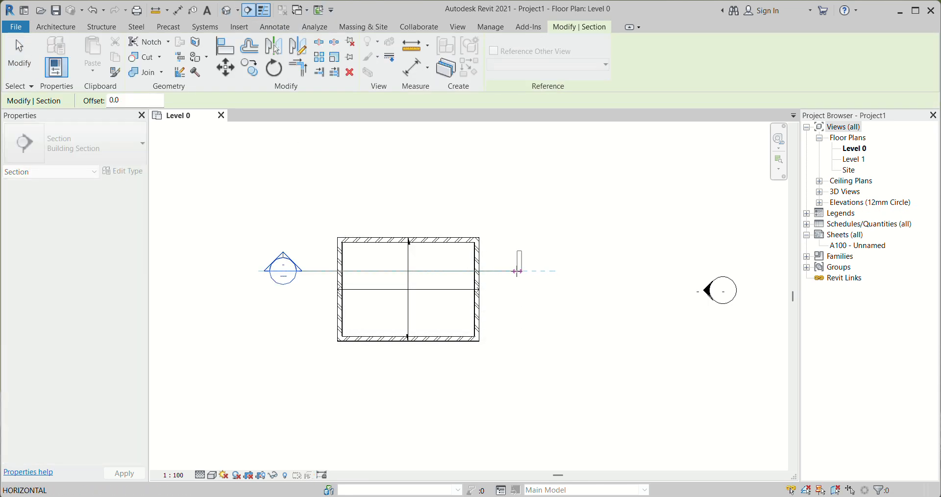
click(517, 271)
right_click(504, 271)
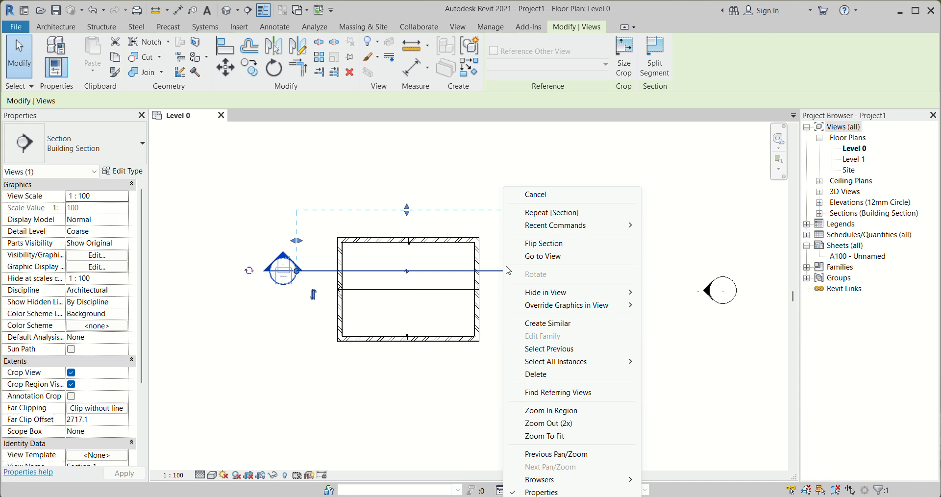
click(533, 256)
scroll(444, 387, up, 2)
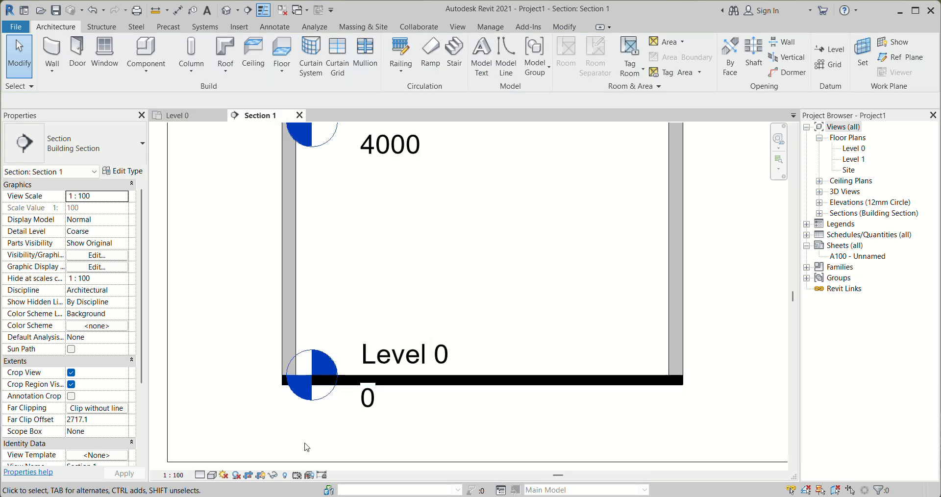
Set the section's detail level to Fine and its visual style to Wireframe, and inspect where the floor meets the walls
click(200, 475)
click(215, 463)
click(212, 475)
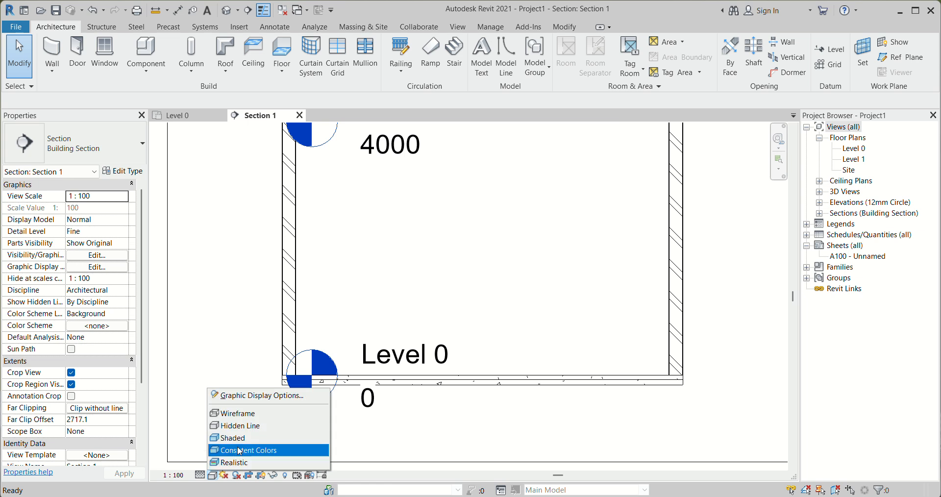
click(237, 413)
scroll(710, 405, up, 4)
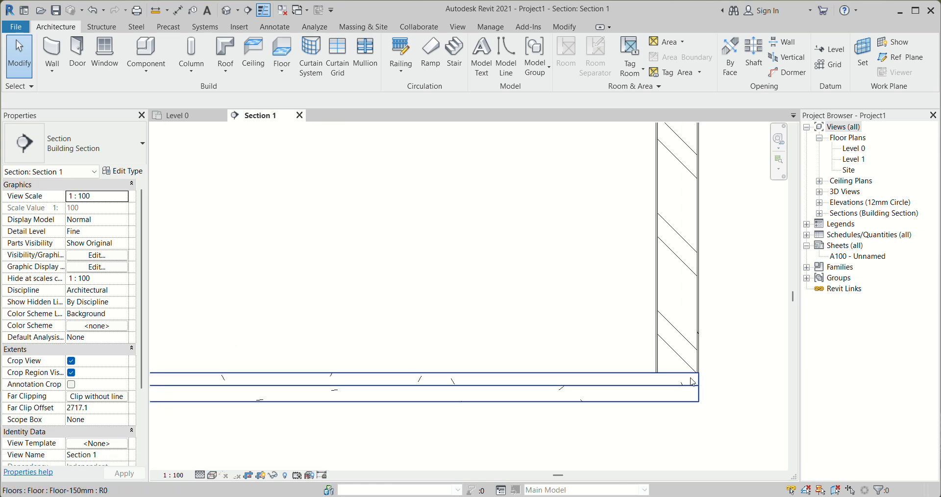
scroll(683, 389, down, 3)
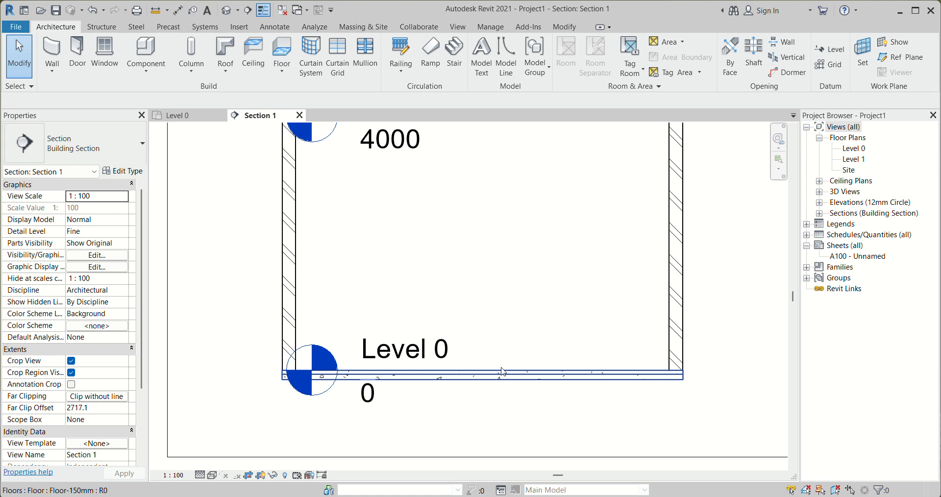
scroll(433, 371, up, 1)
Close the section view and delete the section line from the Level 0 plan
click(299, 115)
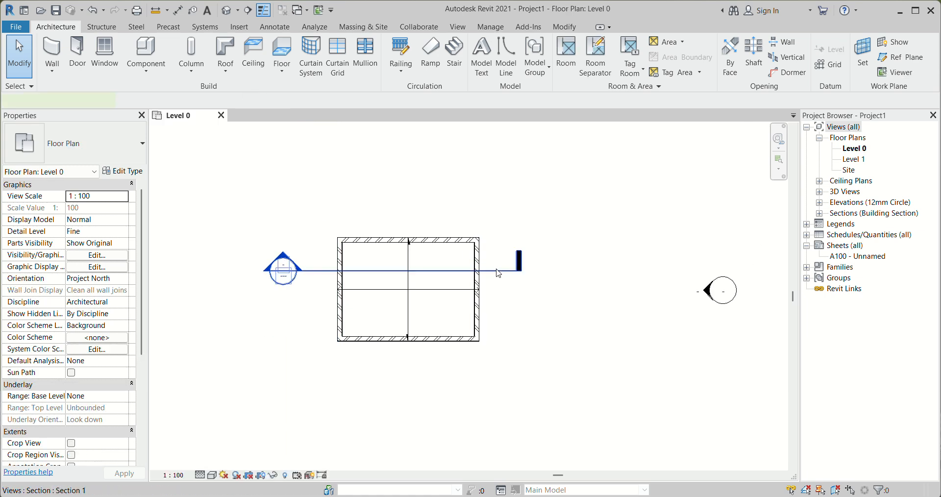
click(498, 273)
key(Delete)
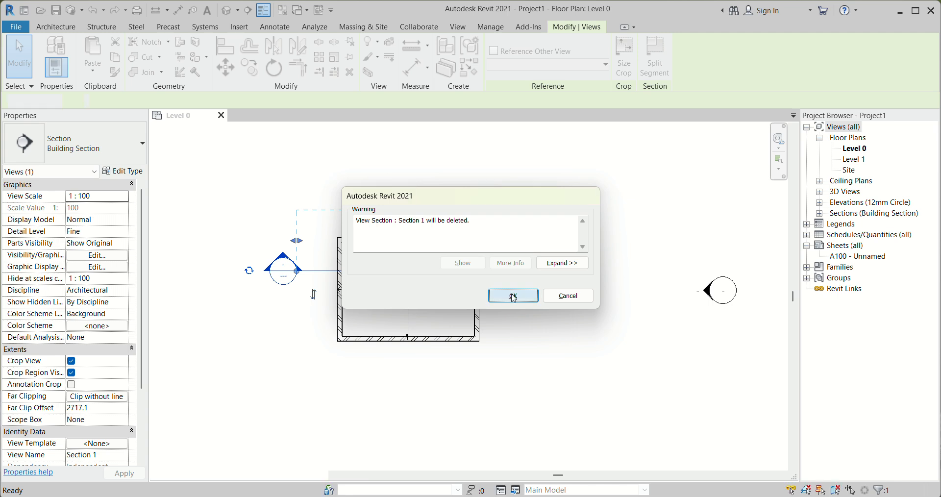
click(513, 296)
Start an architectural floor on Level 0 with the Floor_Timber_22Cbd-225Joist type
scroll(370, 276, up, 2)
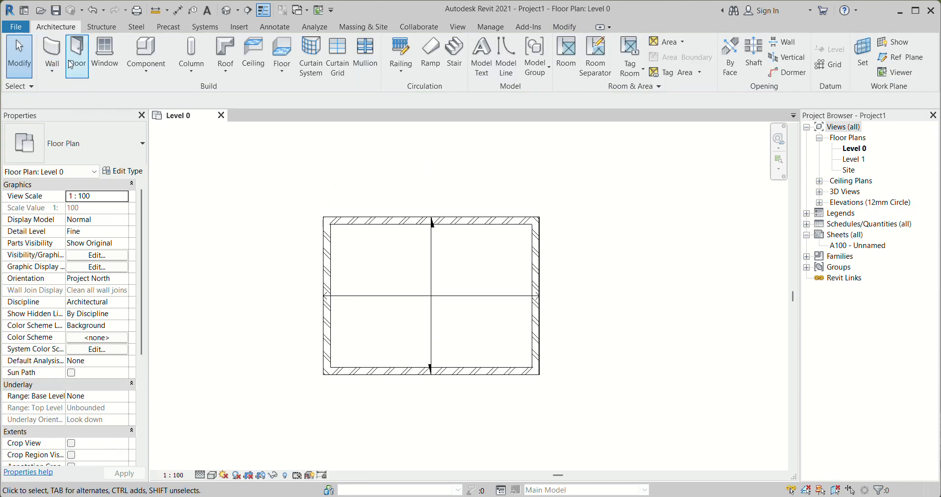
click(282, 71)
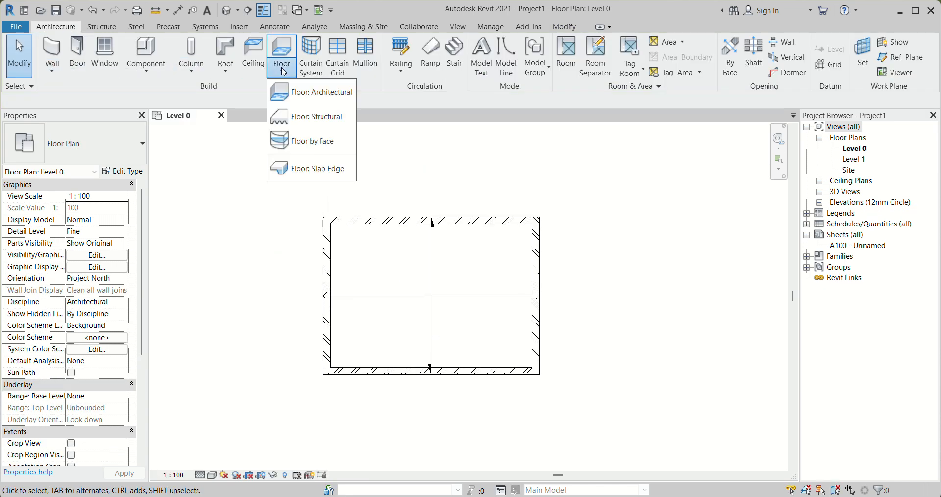
click(314, 98)
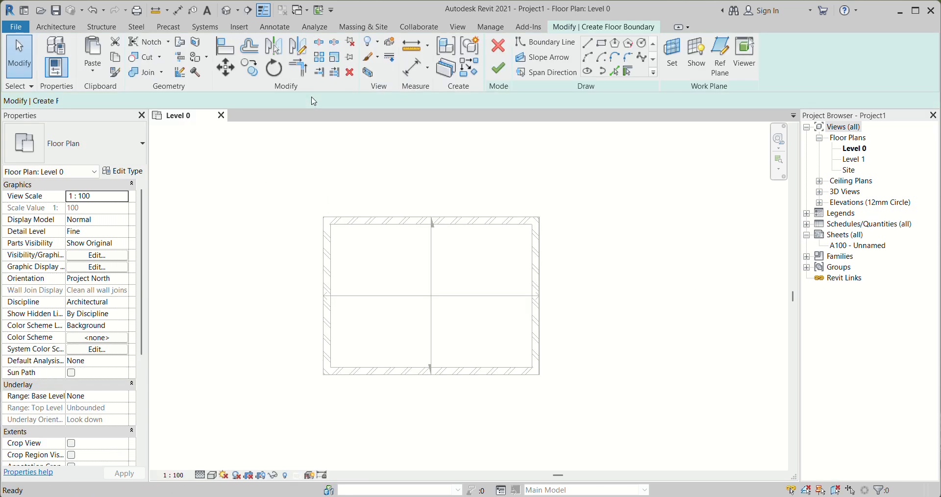
click(129, 171)
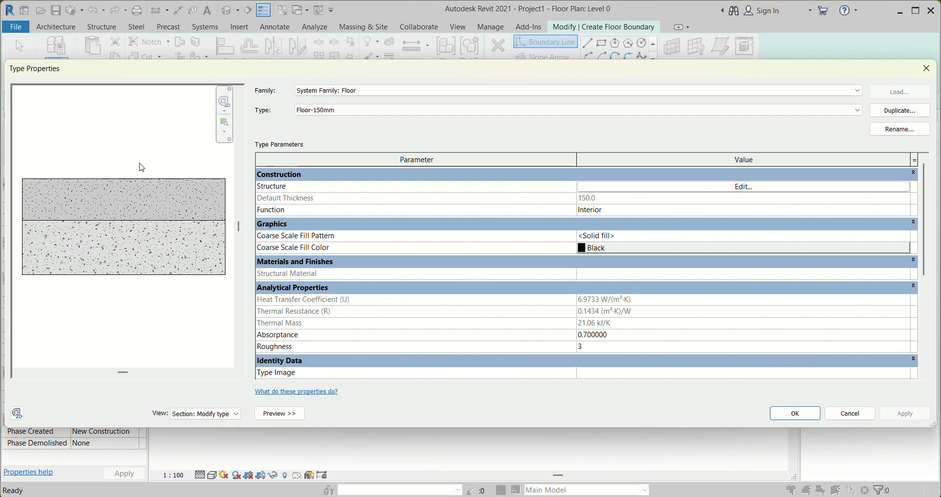
click(926, 68)
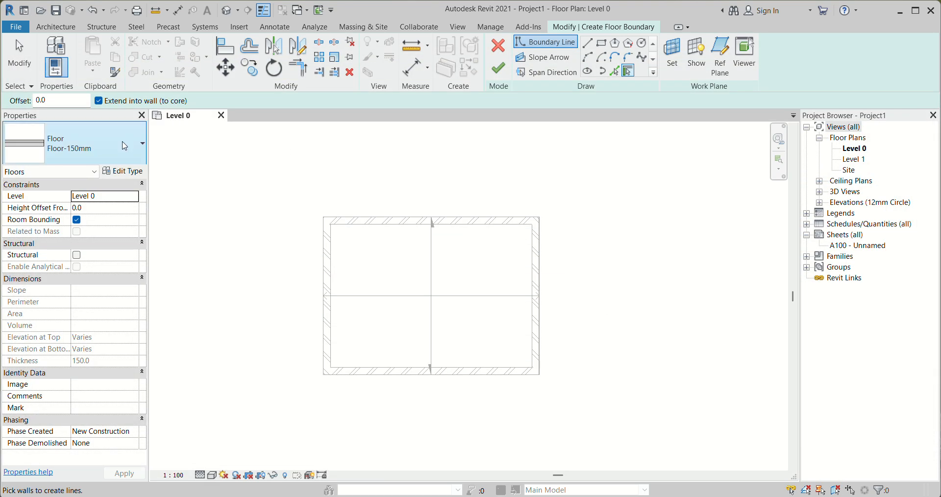
click(124, 146)
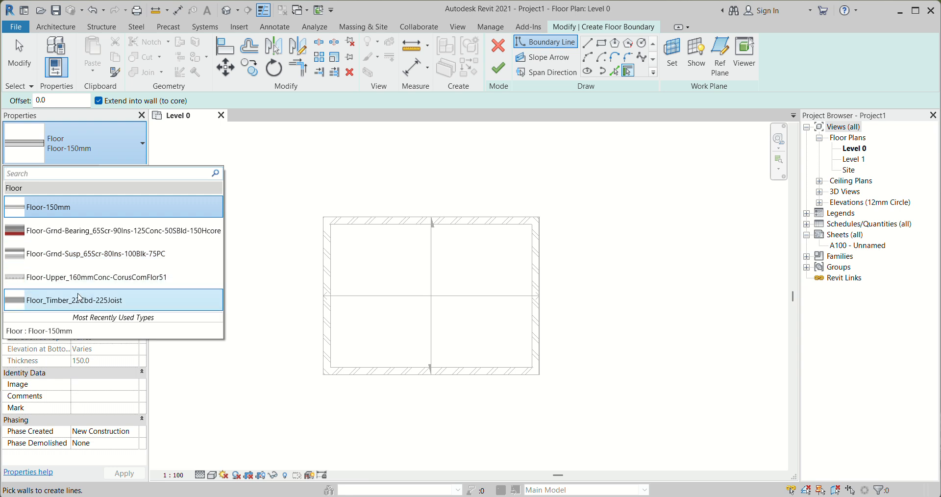
mouse_move(86, 304)
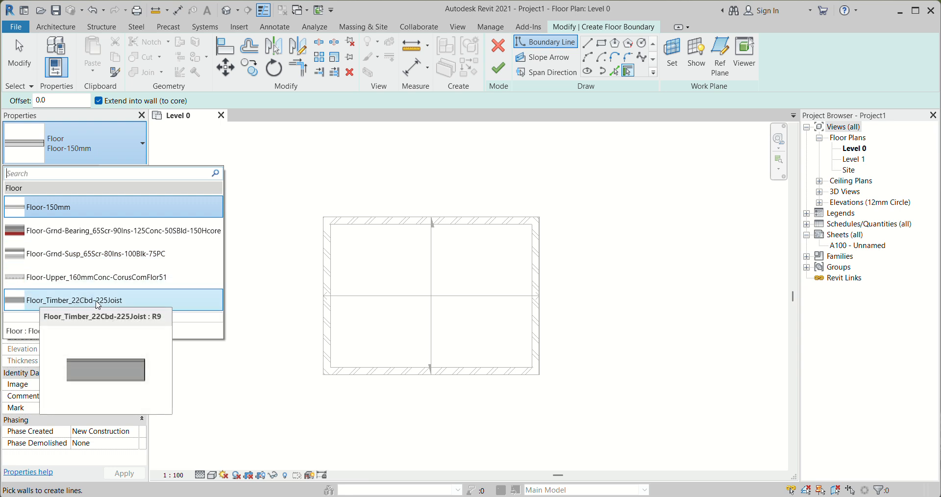
click(57, 300)
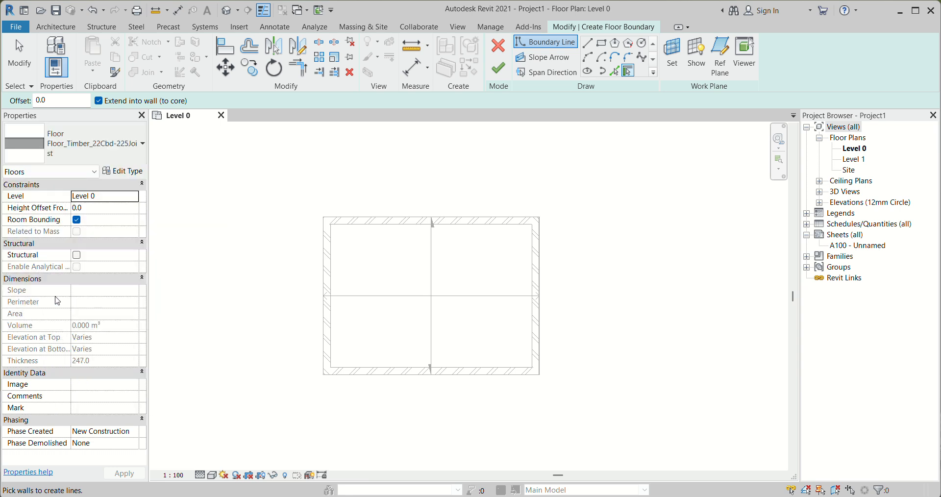
Duplicate the timber floor type under the name Floor_Tile
click(122, 174)
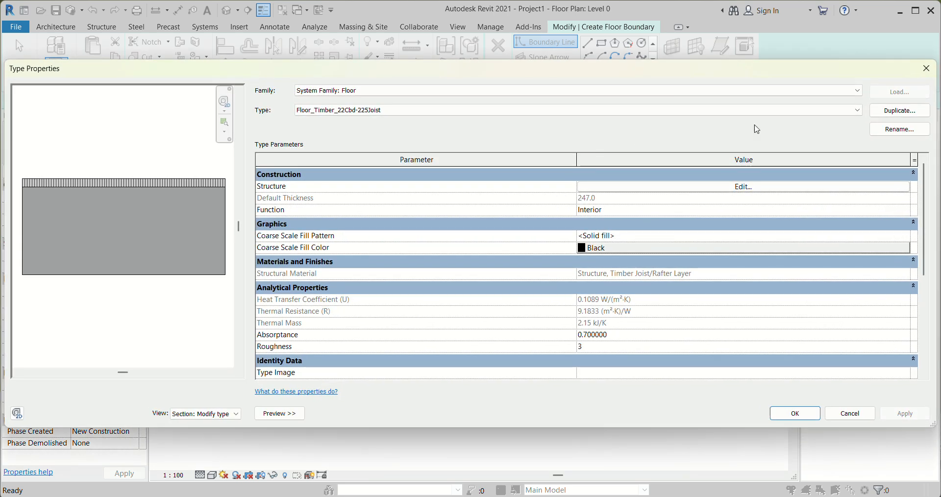
click(891, 112)
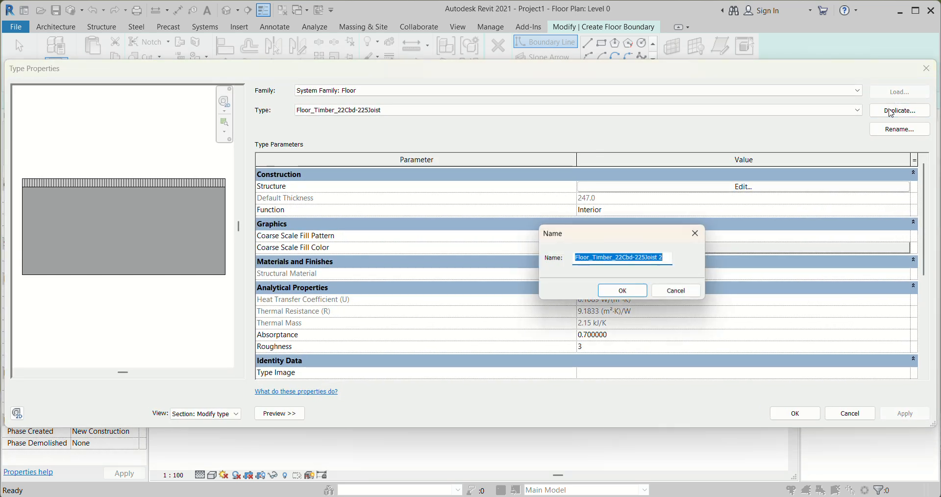
click(665, 257)
key(ctrl+a)
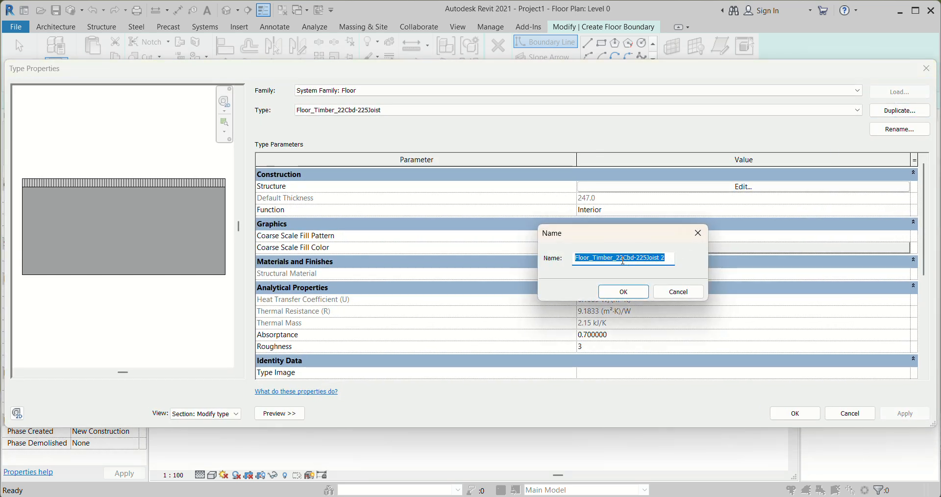
drag(592, 258, 666, 256)
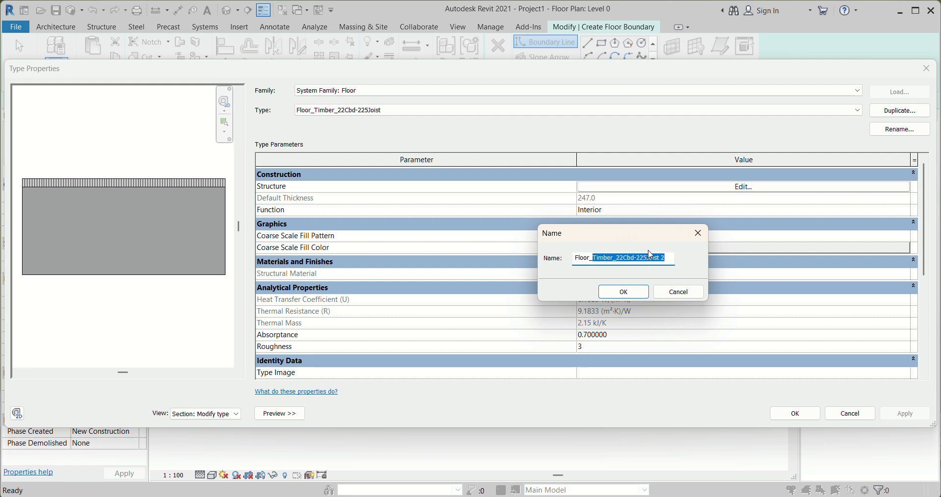
click(655, 258)
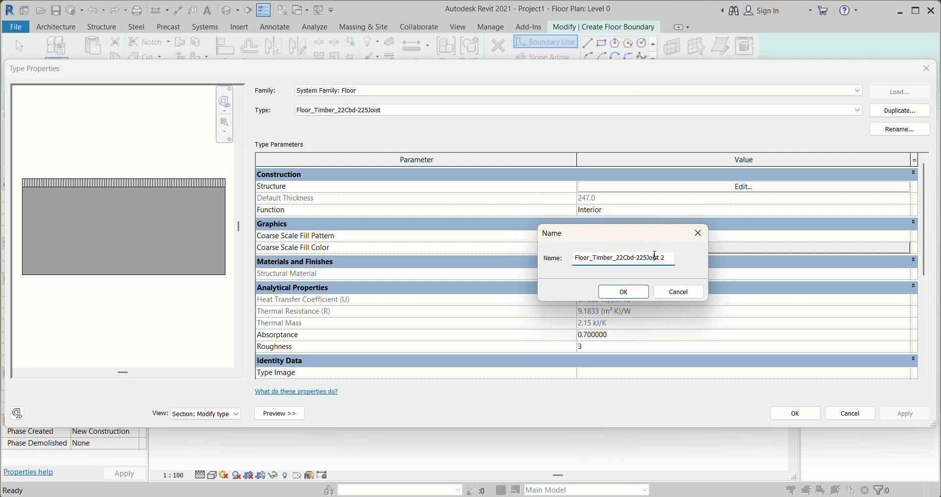
text(tile)
key(BackSpace)
key(BackSpace)
key(BackSpace)
key(BackSpace)
key(BackSpace)
key(BackSpace)
key(BackSpace)
key(BackSpace)
key(BackSpace)
key(BackSpace)
key(BackSpace)
key(BackSpace)
key(BackSpace)
key(BackSpace)
key(BackSpace)
key(BackSpace)
key(BackSpace)
key(BackSpace)
key(BackSpace)
key(BackSpace)
text(le)
click(623, 292)
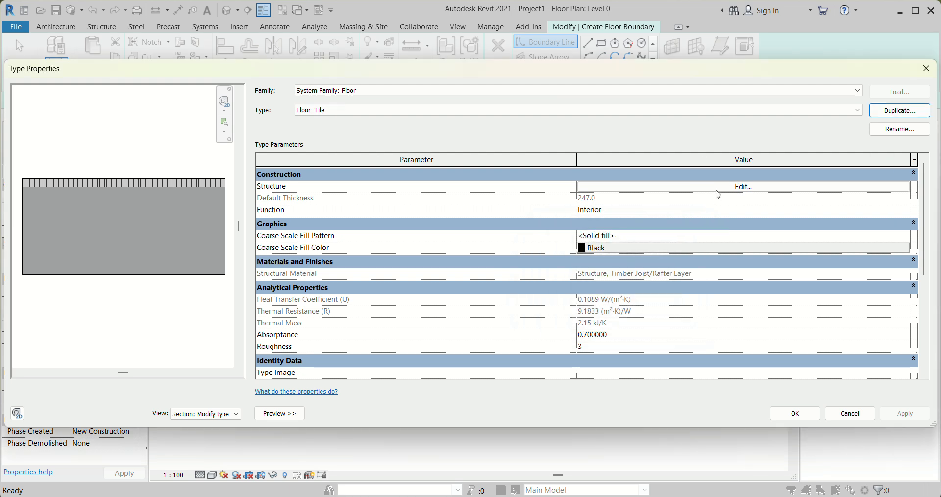
Edit the Floor_Tile structure and assign the Concrete, Sand/Cement Screed material to its Structure [1] layer
click(717, 189)
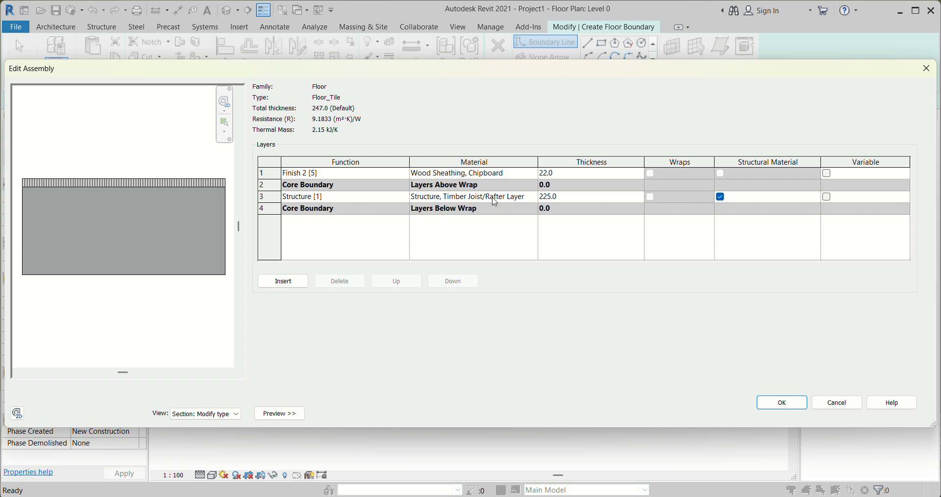
click(534, 196)
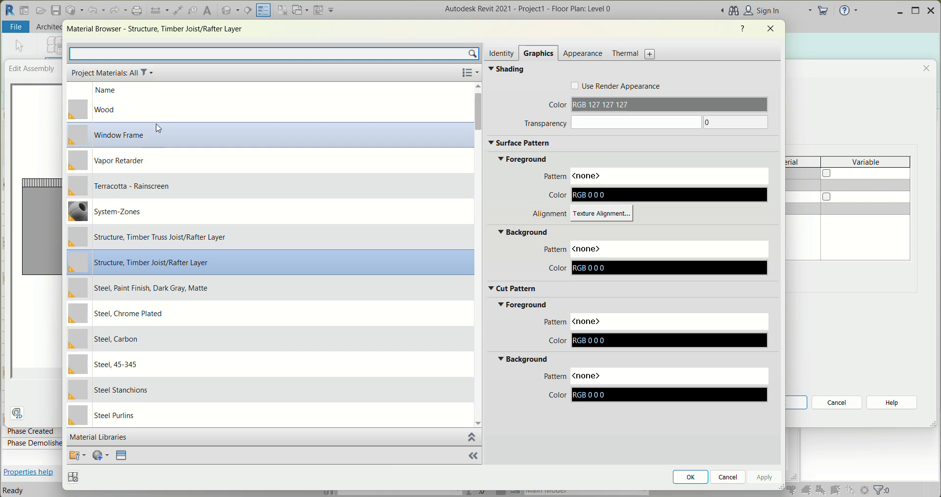
scroll(122, 315, down, 3)
scroll(122, 314, down, 2)
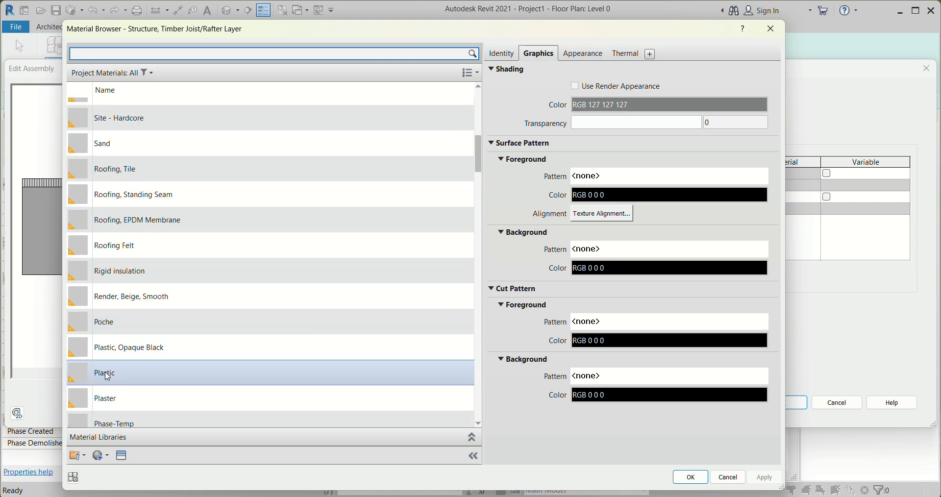
scroll(131, 309, down, 2)
scroll(147, 181, up, 7)
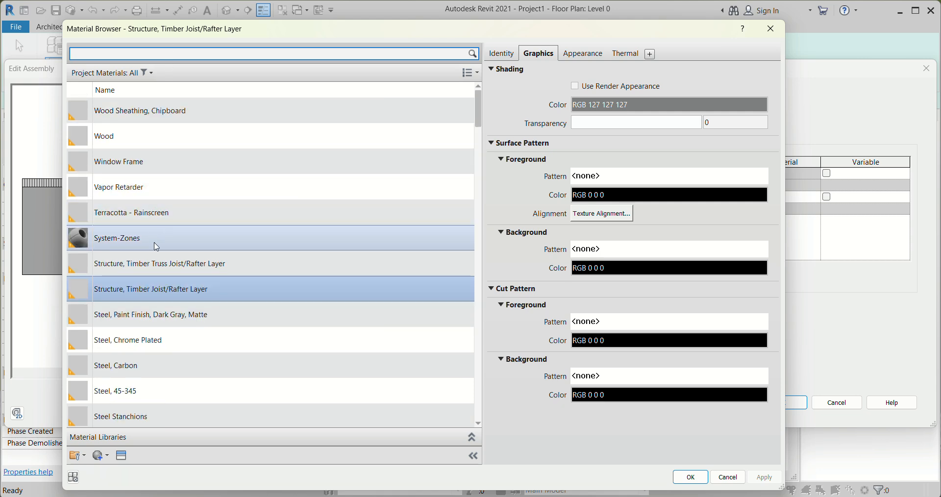
scroll(157, 246, down, 2)
scroll(157, 257, down, 2)
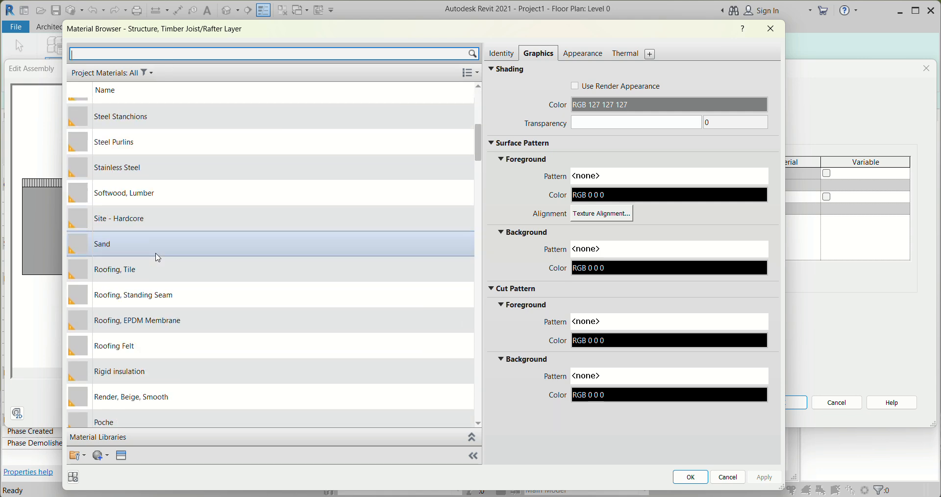
scroll(157, 256, down, 3)
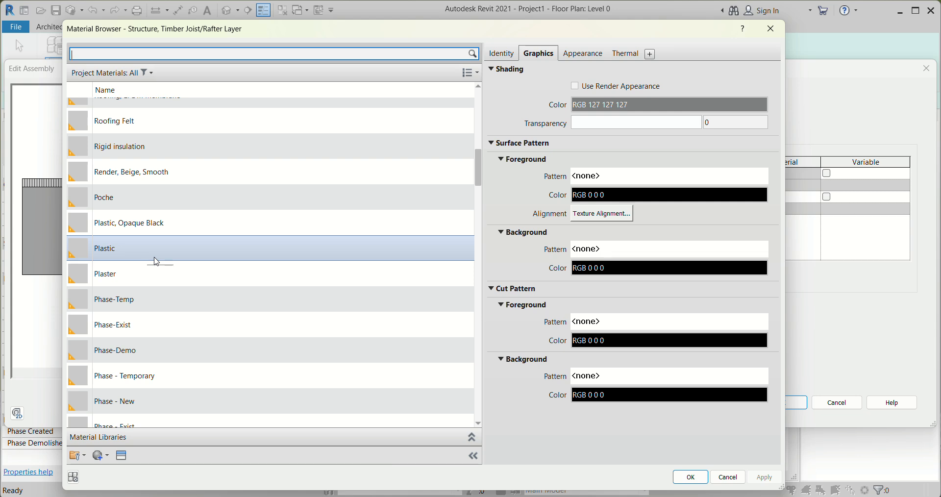
scroll(138, 278, up, 7)
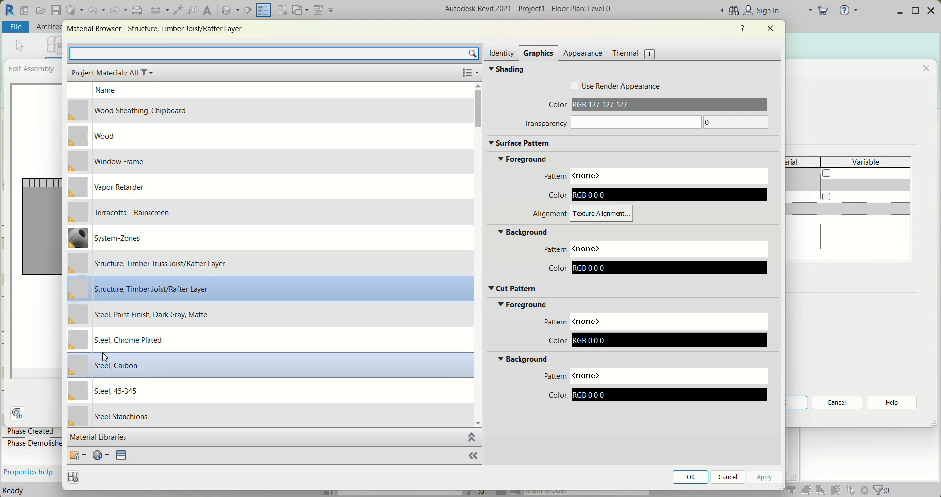
scroll(186, 213, down, 4)
scroll(177, 339, down, 6)
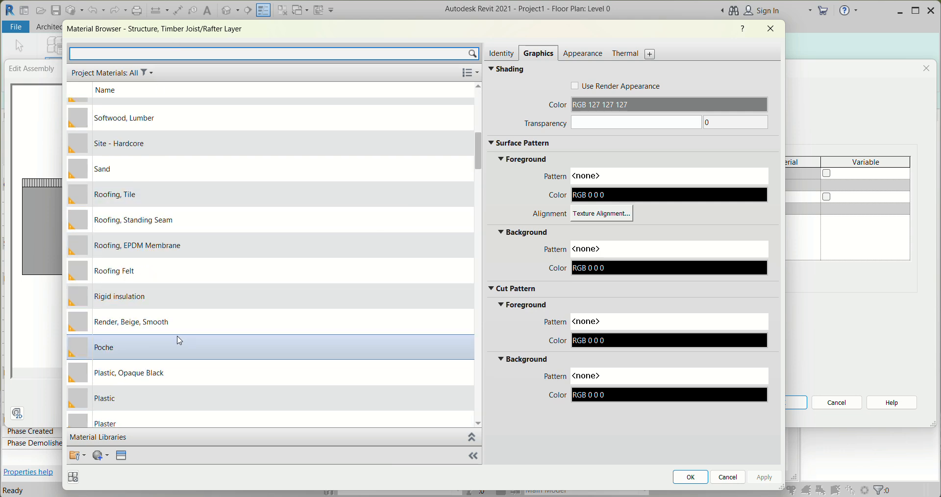
scroll(175, 339, up, 4)
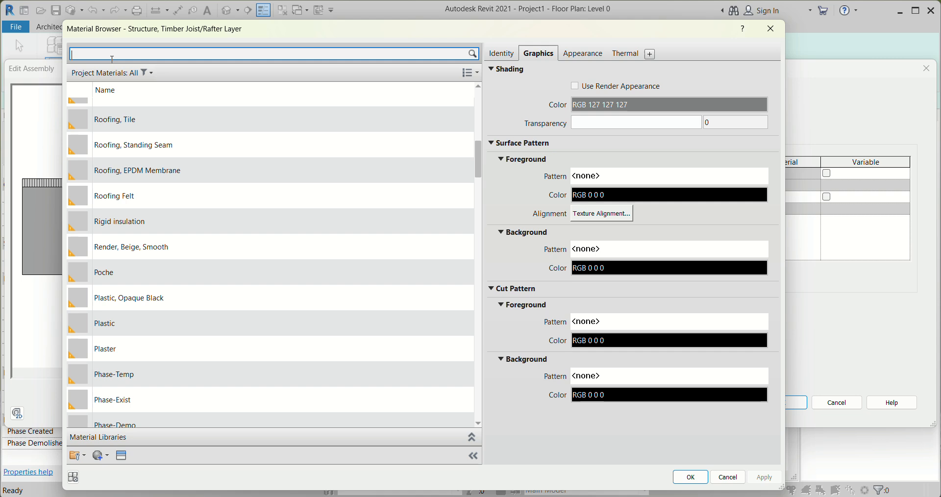
click(146, 73)
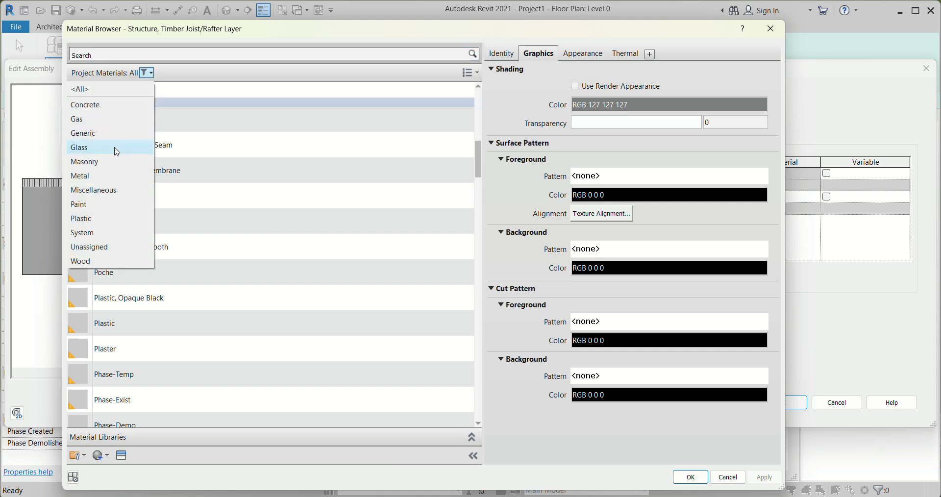
click(87, 104)
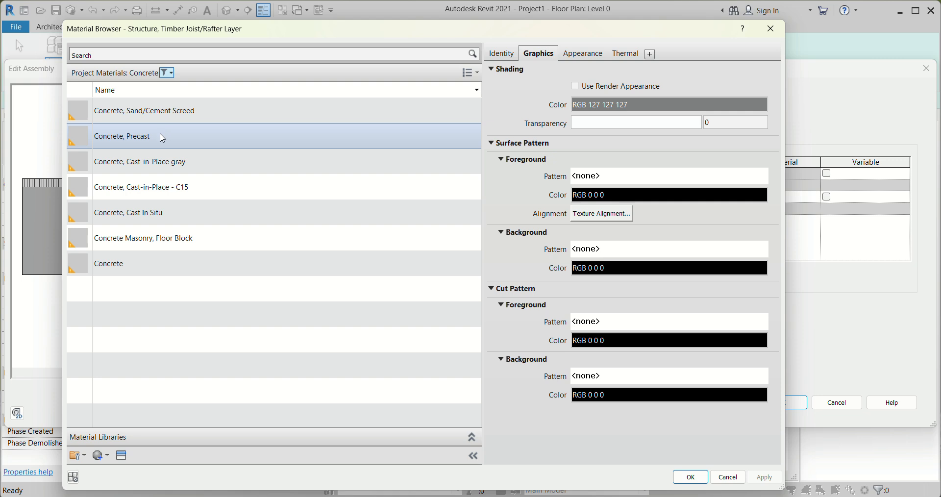
click(173, 113)
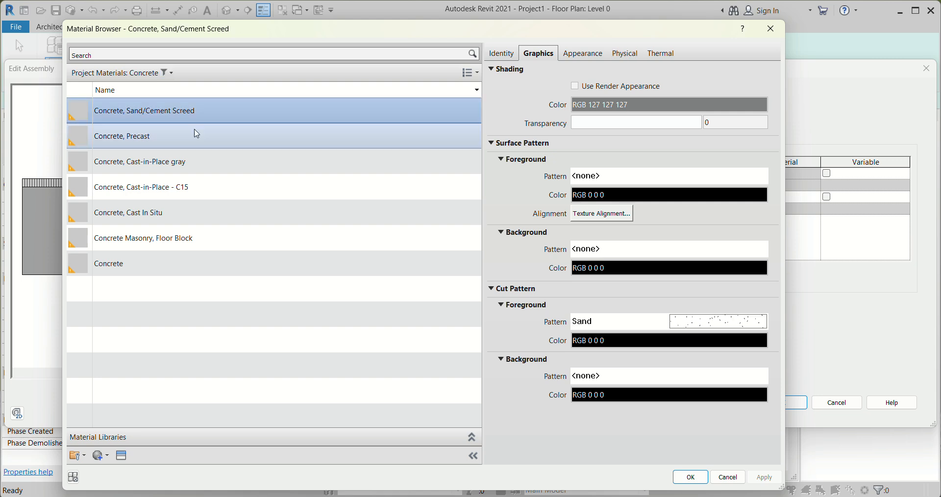
click(691, 477)
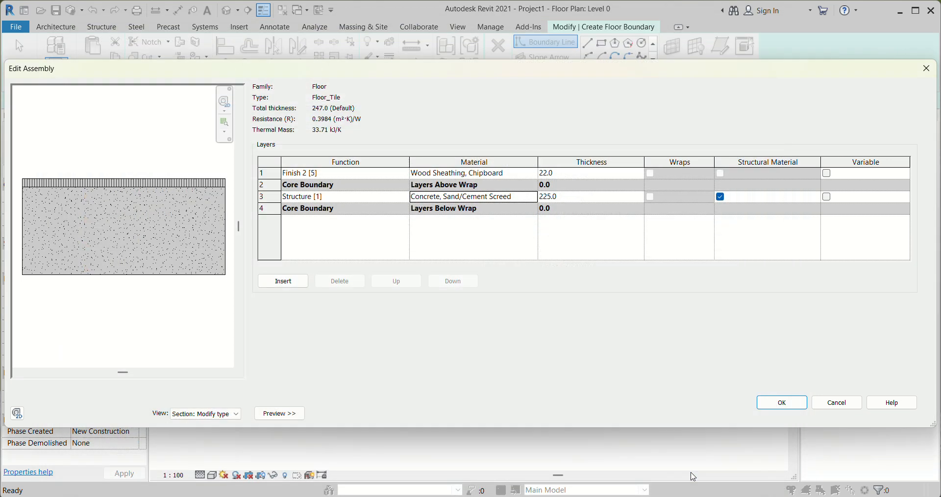
Set the thickness of the Structure [1] screed layer to 50 mm
click(574, 197)
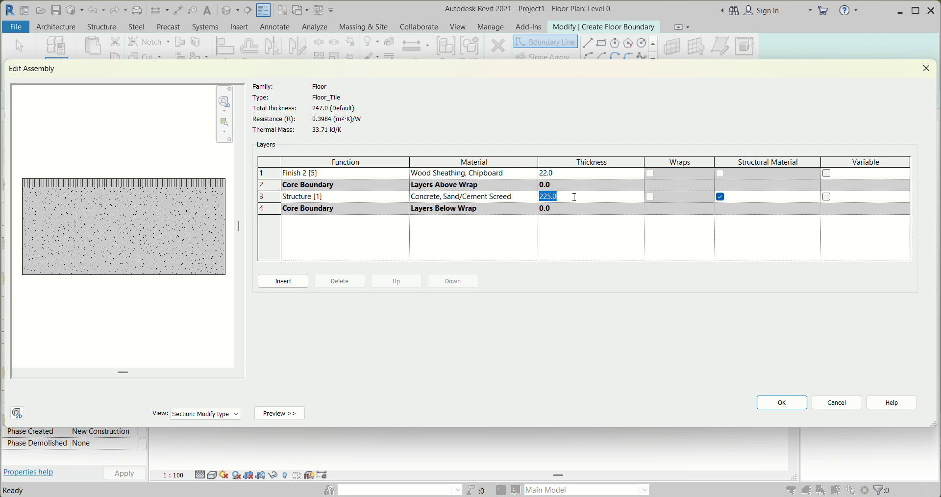
text(50)
click(548, 173)
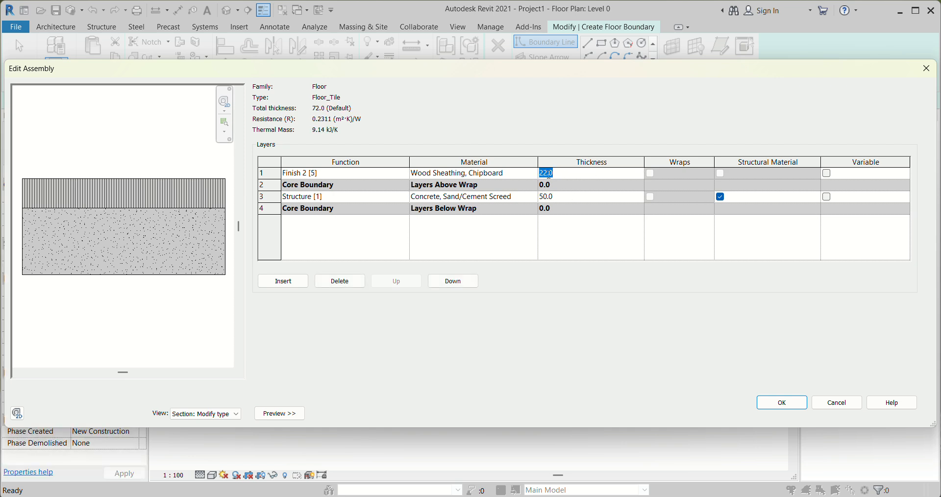
Choose the generic material Ceiling Tile 600 x 600 for the Finish 2 [5] layer
click(533, 177)
click(532, 175)
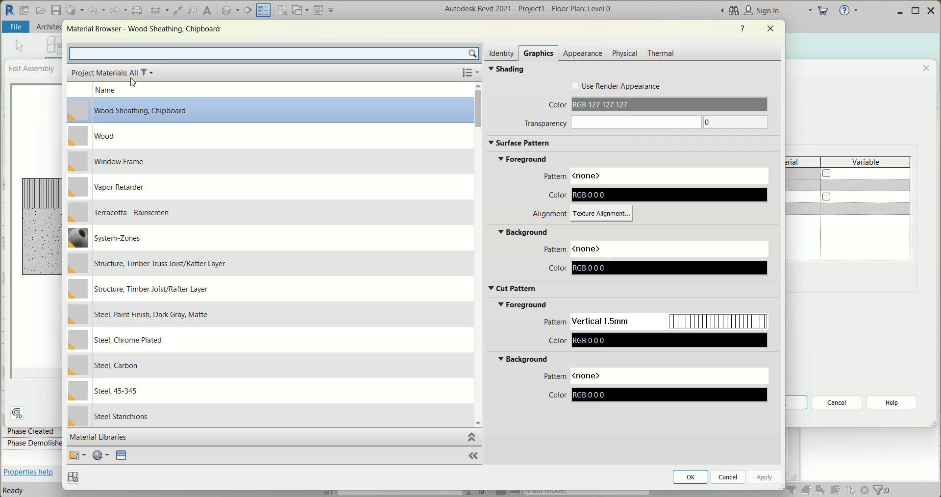
click(148, 72)
click(107, 137)
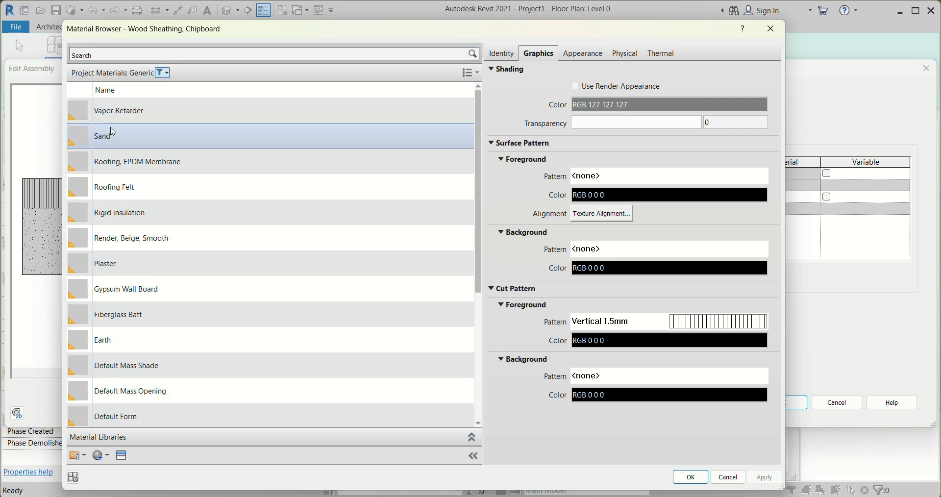
scroll(134, 295, down, 3)
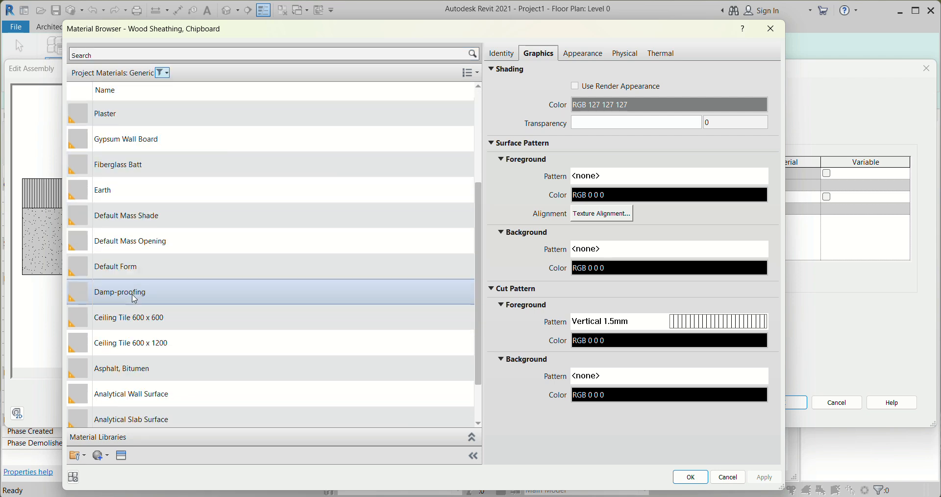
scroll(134, 294, up, 3)
scroll(134, 294, down, 3)
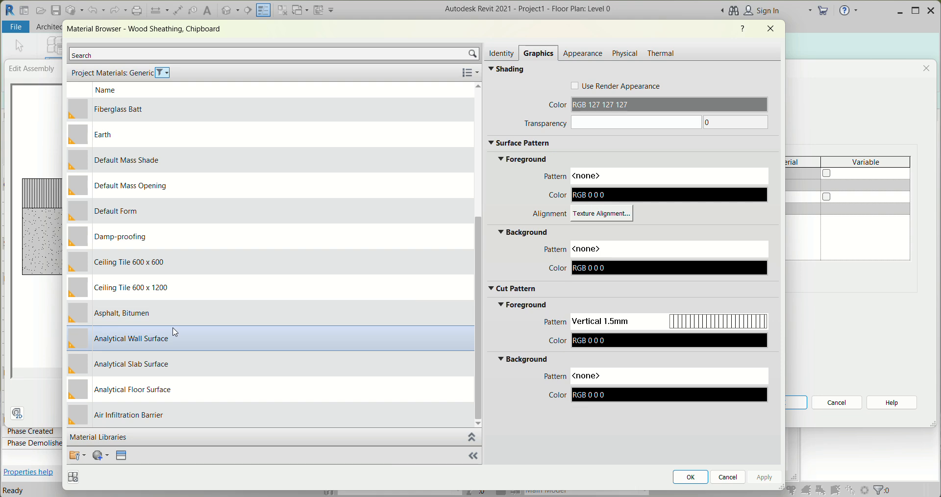
click(147, 262)
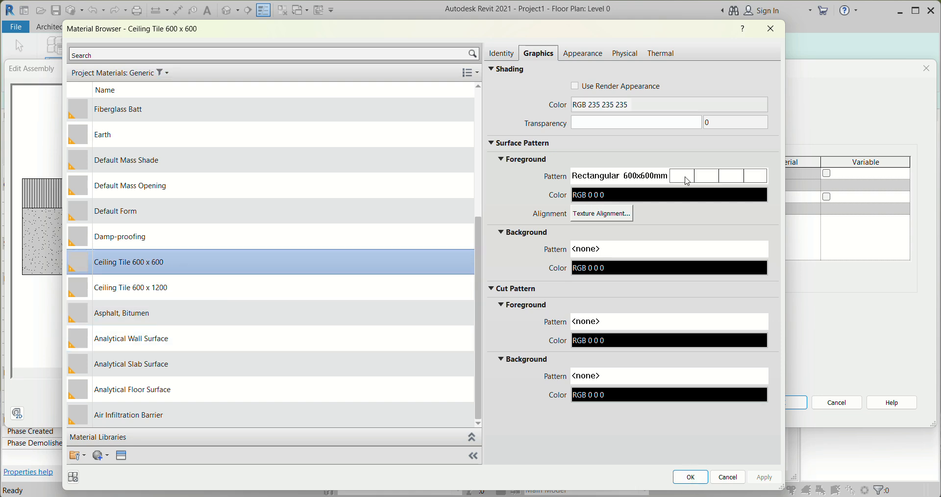
Examine the line type and spacing settings of the tile material's Rectangular 600x600mm surface foreground pattern
click(654, 178)
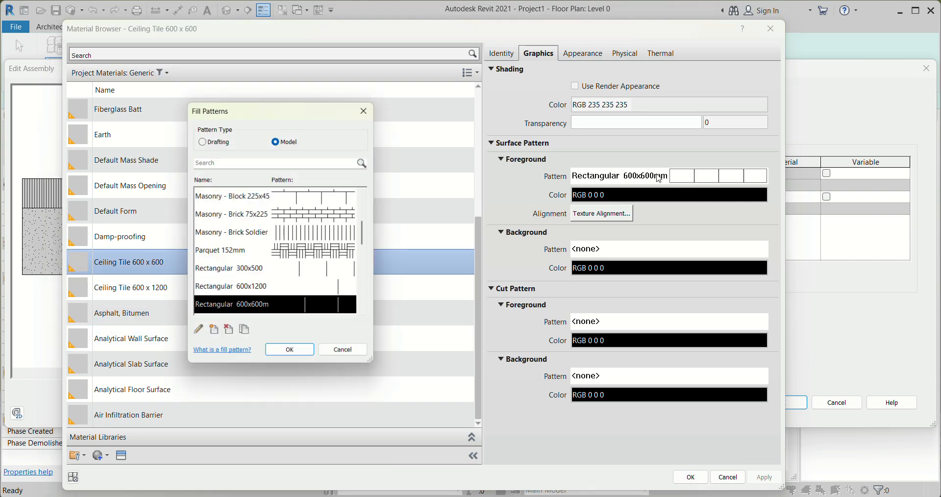
click(197, 334)
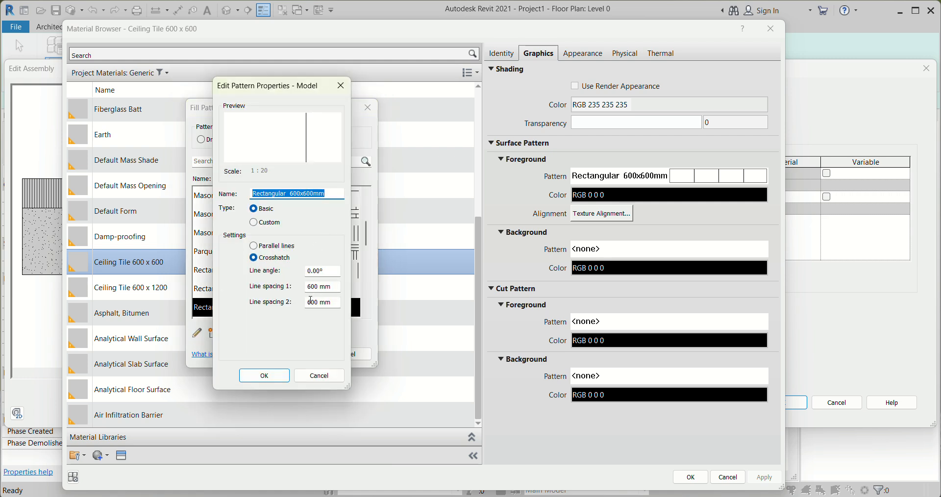
click(263, 376)
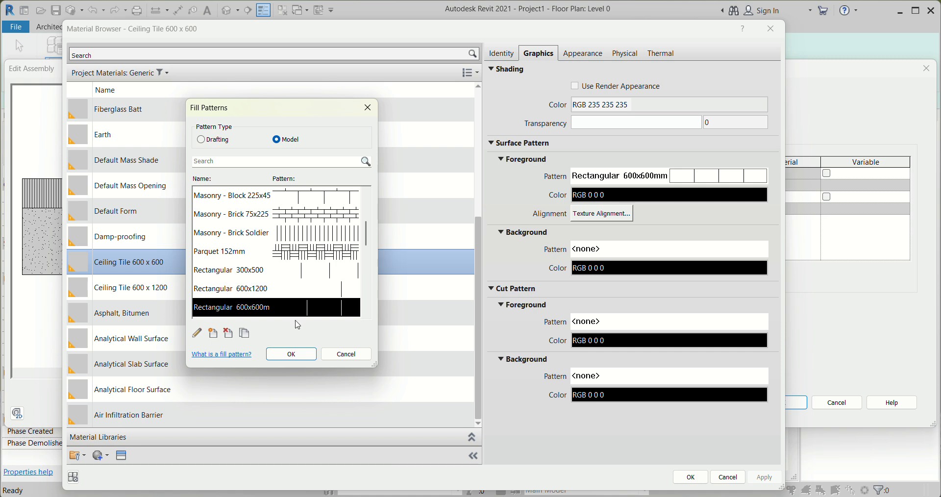
click(199, 335)
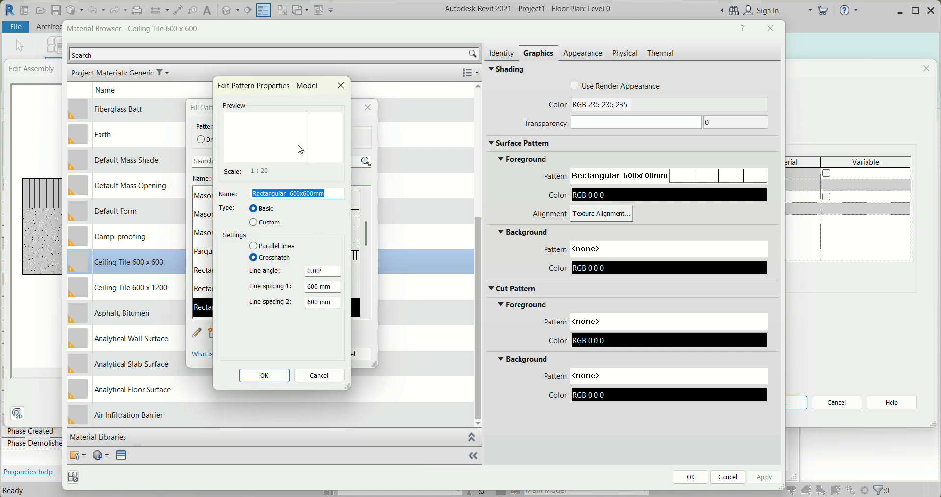
click(264, 376)
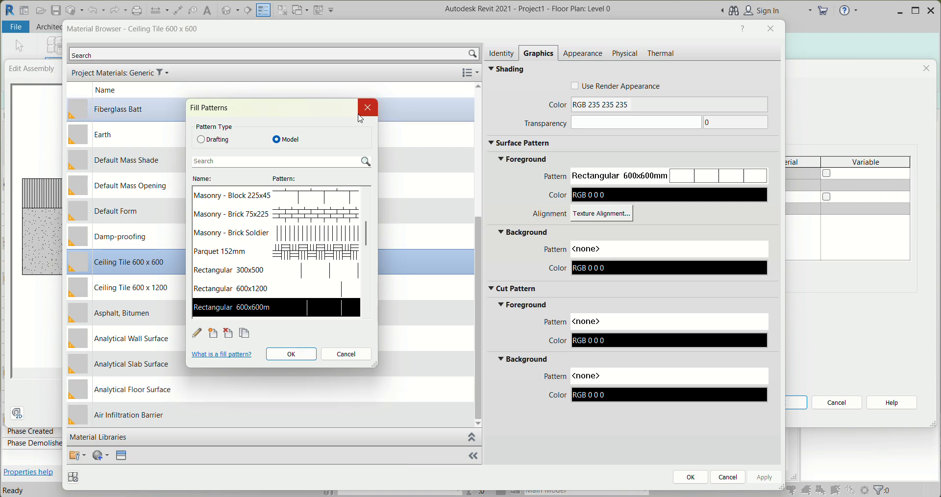
click(282, 354)
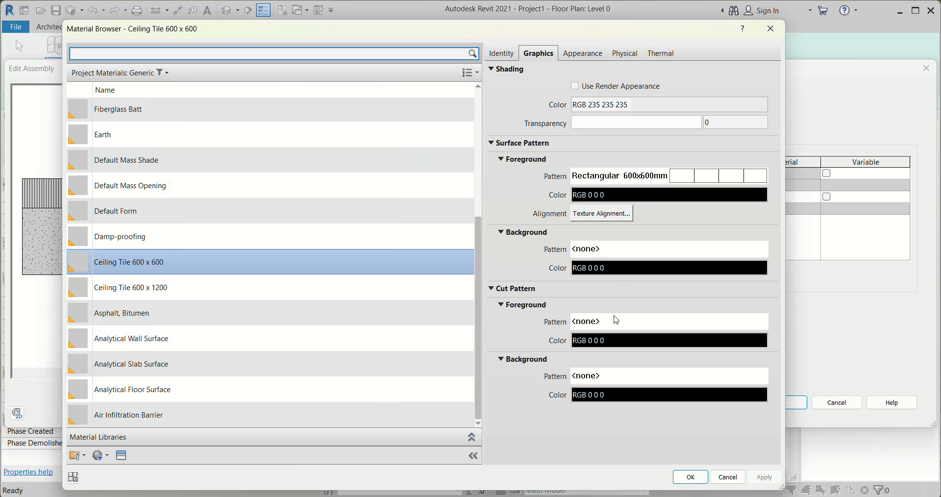
Accept the tile material, set the Finish 2 [5] layer's thickness to 8.5 mm, and confirm the Floor_Tile type
click(691, 478)
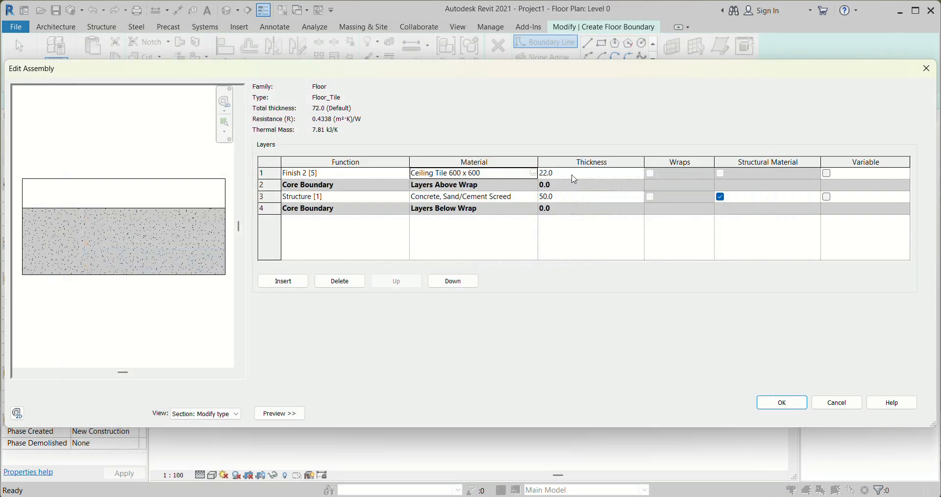
click(573, 175)
text(8.5)
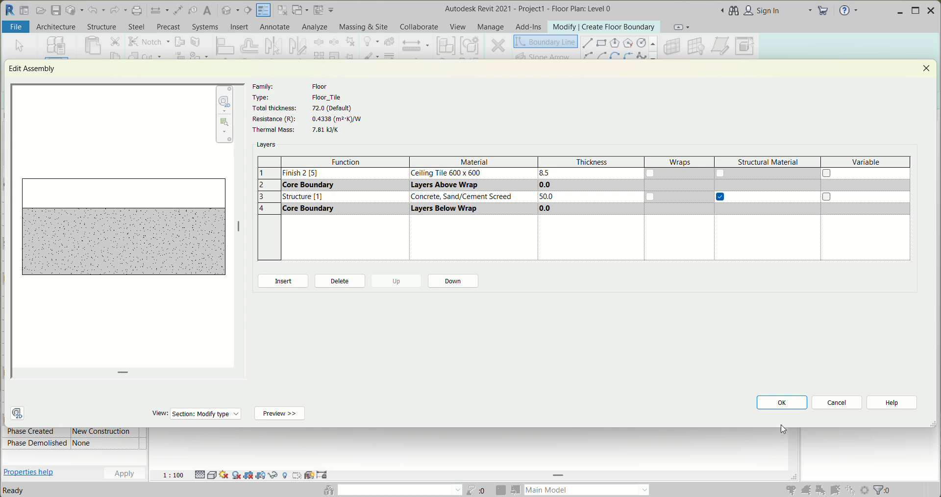
click(782, 403)
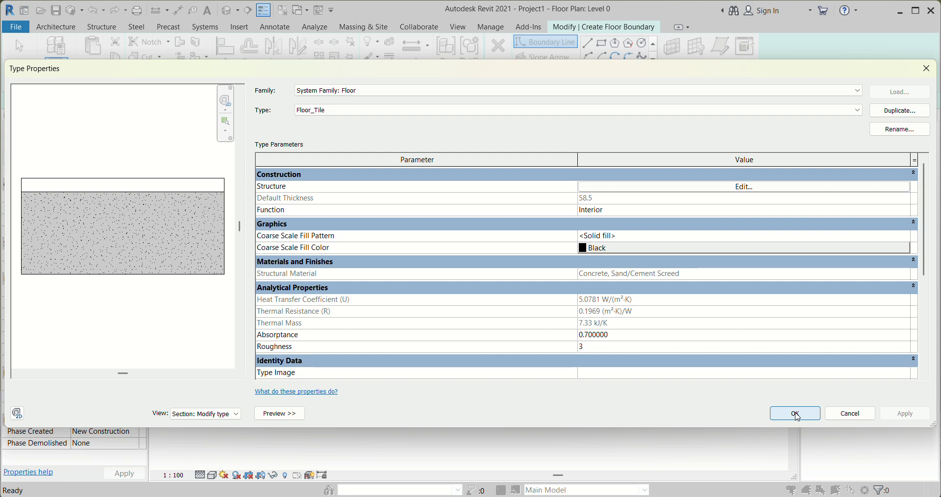
click(795, 414)
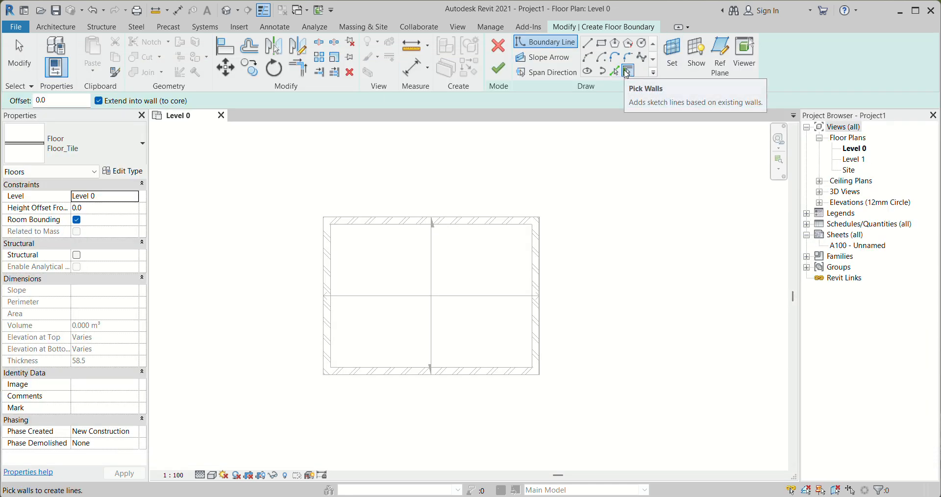
Bound the Floor_Tile floor by picking the inner faces of all four exterior walls, and finish the floor sketch
scroll(321, 383, up, 2)
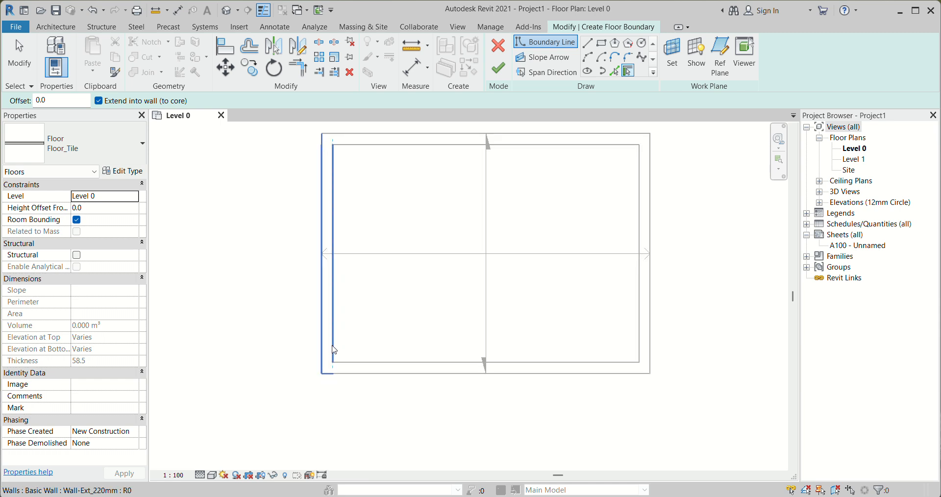
click(335, 348)
click(395, 148)
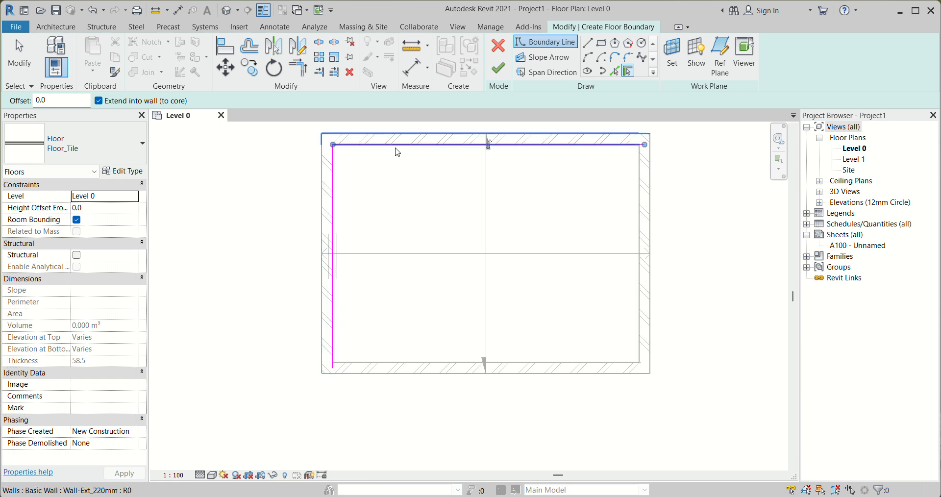
click(641, 182)
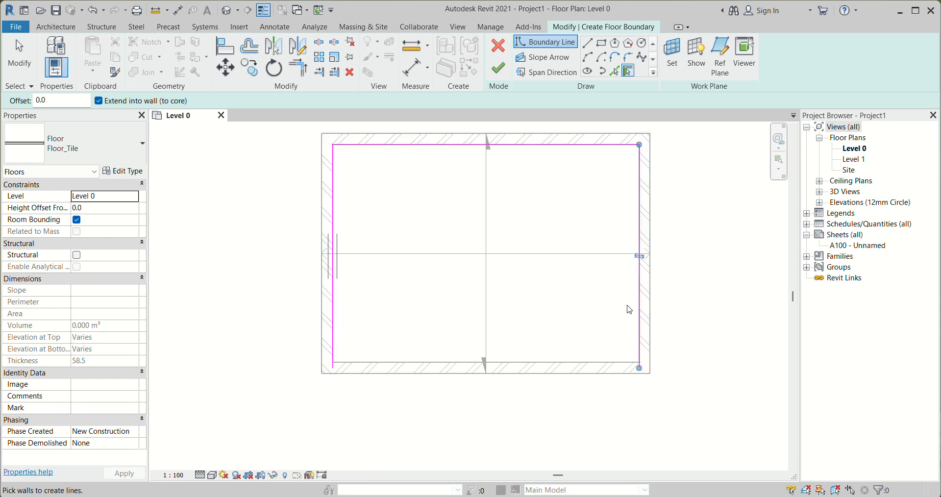
click(608, 367)
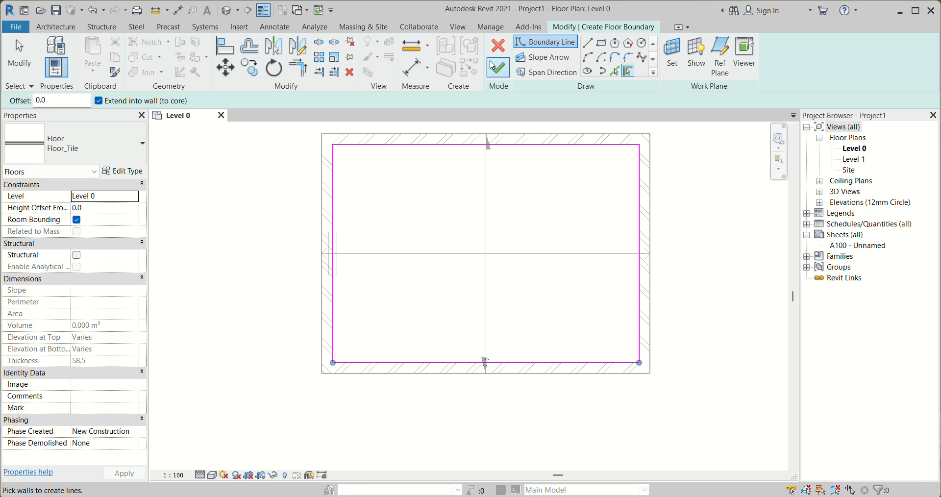
click(498, 69)
scroll(309, 295, down, 2)
click(677, 231)
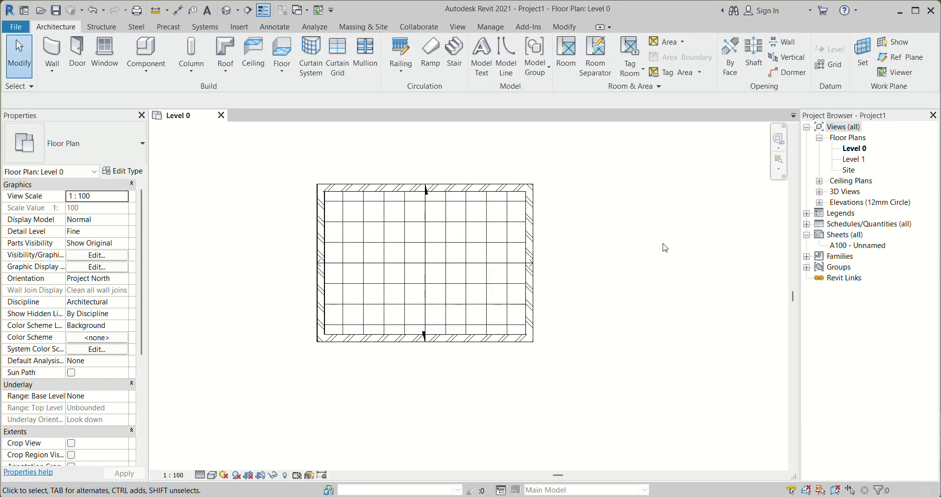
Cut a horizontal building section across the full width of the building on Level 0 and open its section view
scroll(358, 286, up, 3)
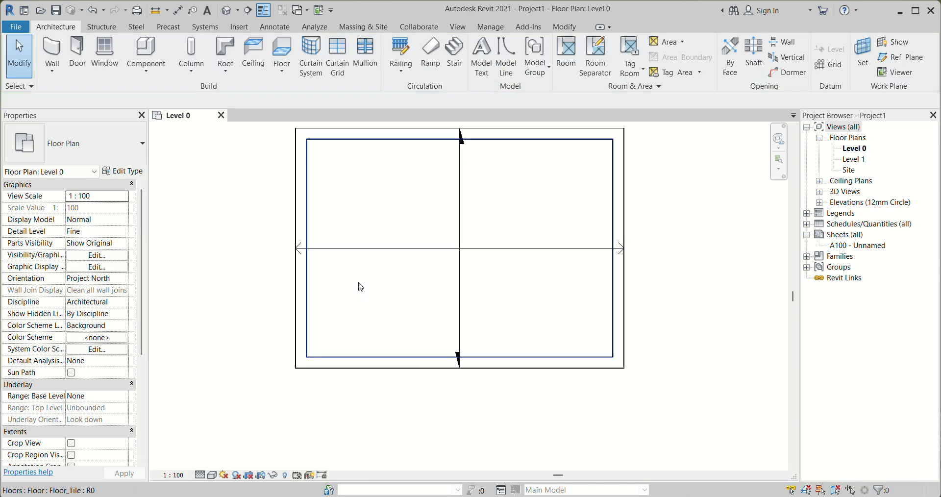
click(248, 9)
click(231, 222)
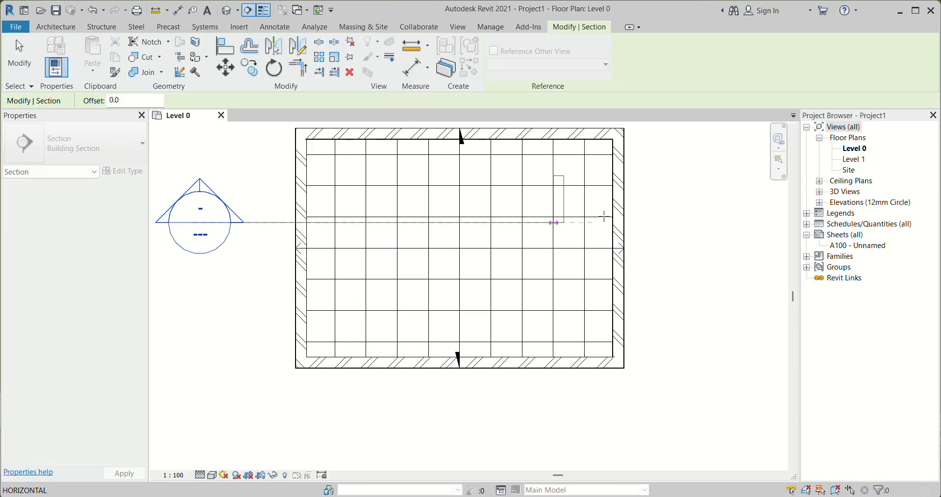
click(654, 222)
right_click(642, 227)
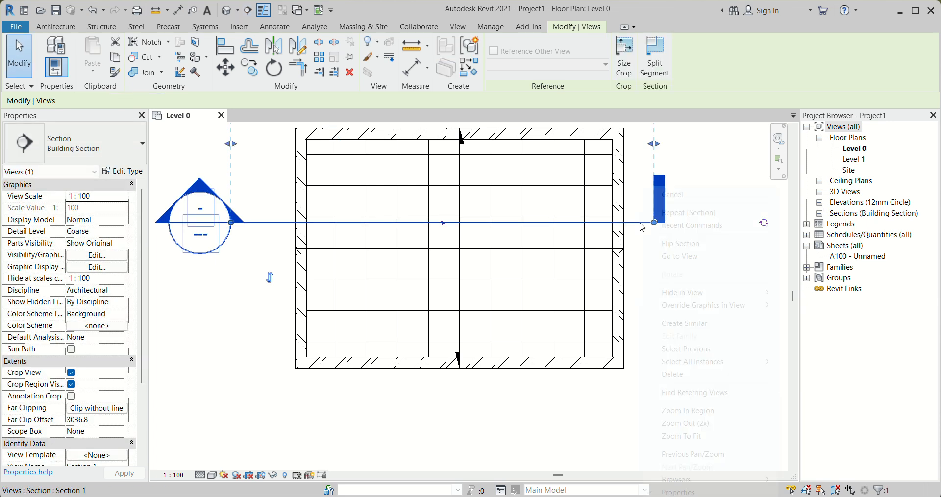
click(681, 256)
Set the Finish 2 [5] layer of the Floor_Tile type to a thickness of 9 mm and confirm the type
scroll(589, 397, up, 4)
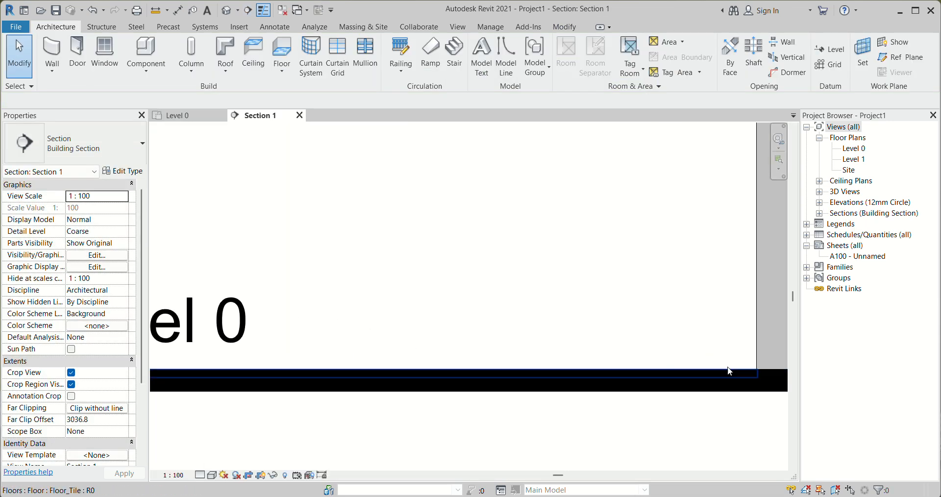
scroll(687, 365, down, 2)
scroll(687, 363, up, 2)
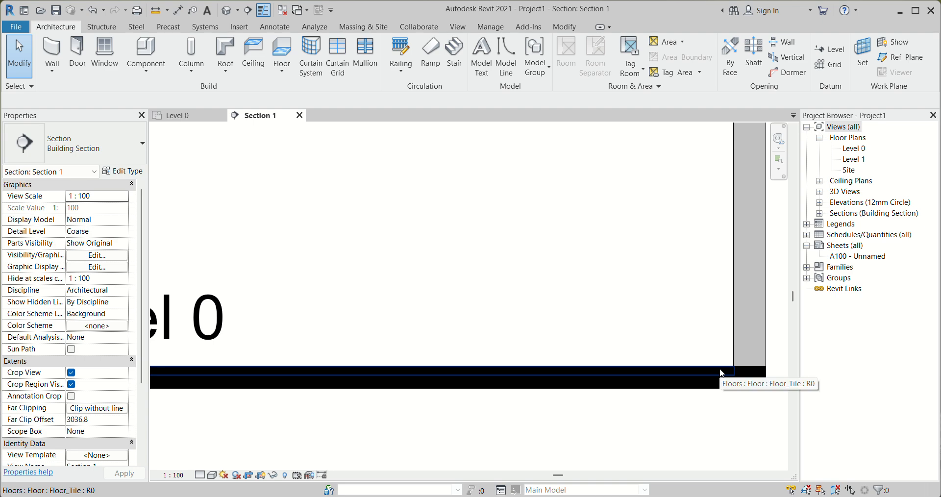
click(718, 370)
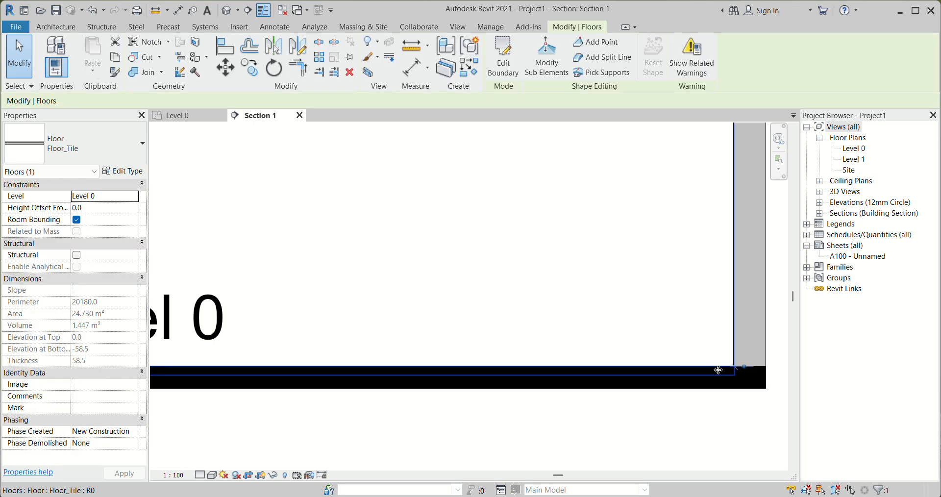
click(140, 172)
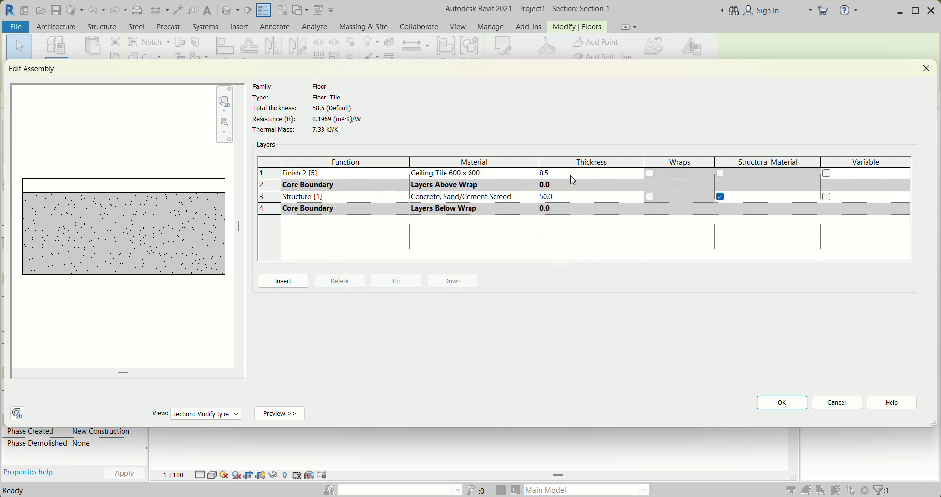
click(568, 174)
text(9)
click(789, 402)
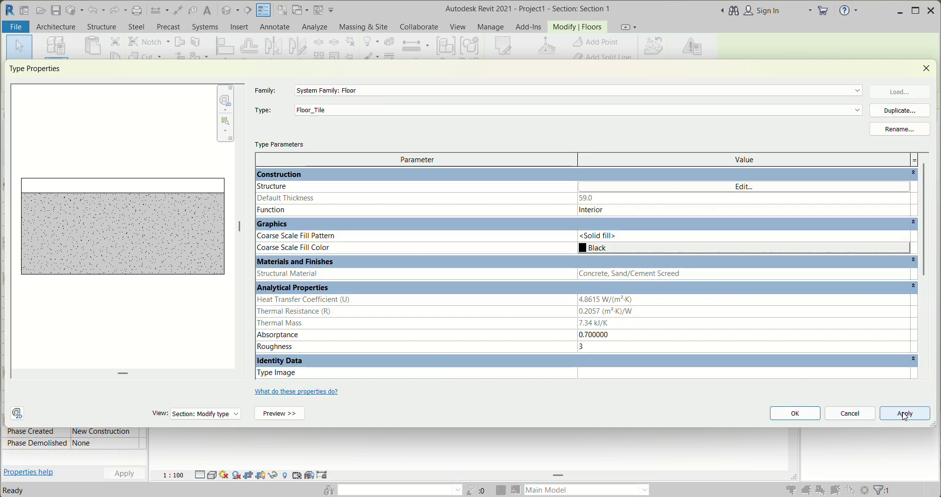
click(804, 413)
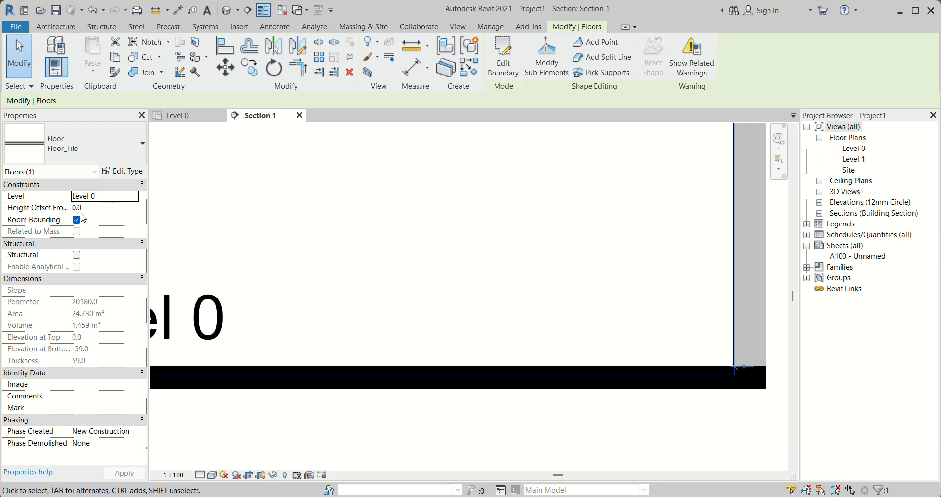
Raise the Floor_Tile floor's height offset from Level 0 so its underside rests on the structural floor
click(97, 209)
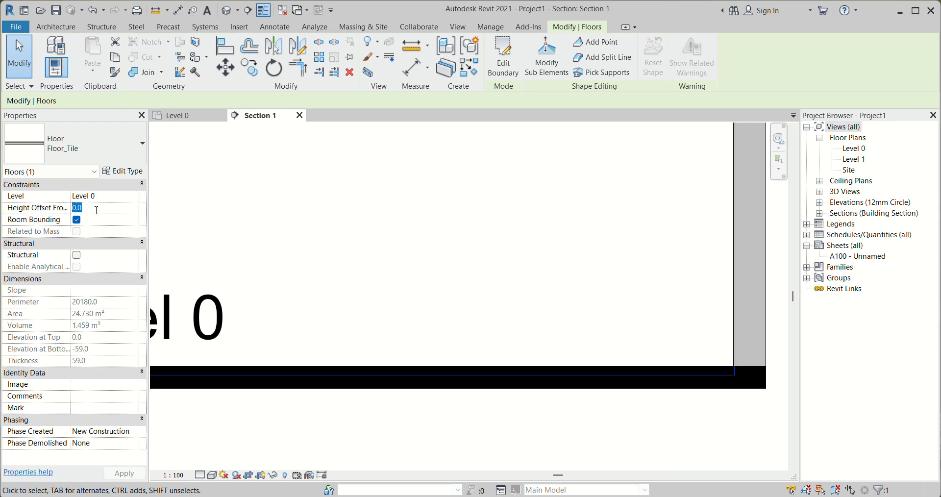
click(523, 402)
scroll(593, 311, down, 4)
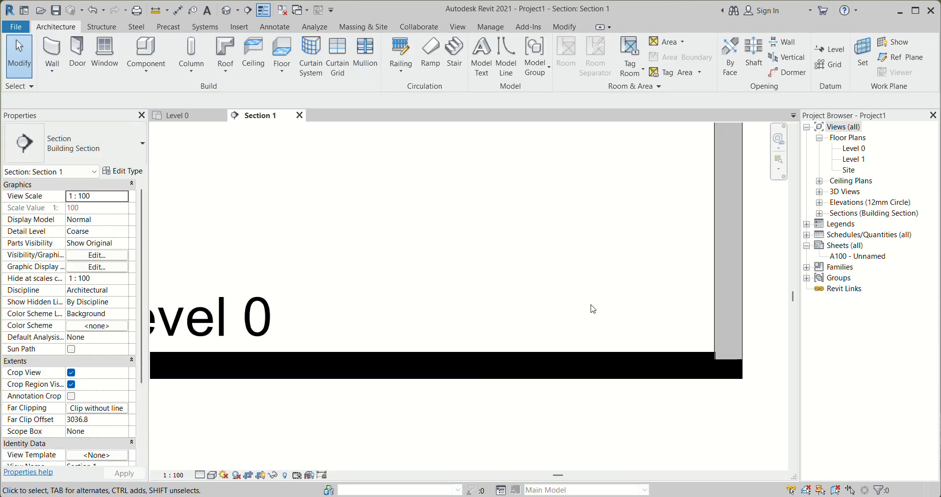
scroll(293, 311, up, 1)
Display the section view at Fine detail level in Wireframe style to reveal the floor layers at the wall base
click(191, 474)
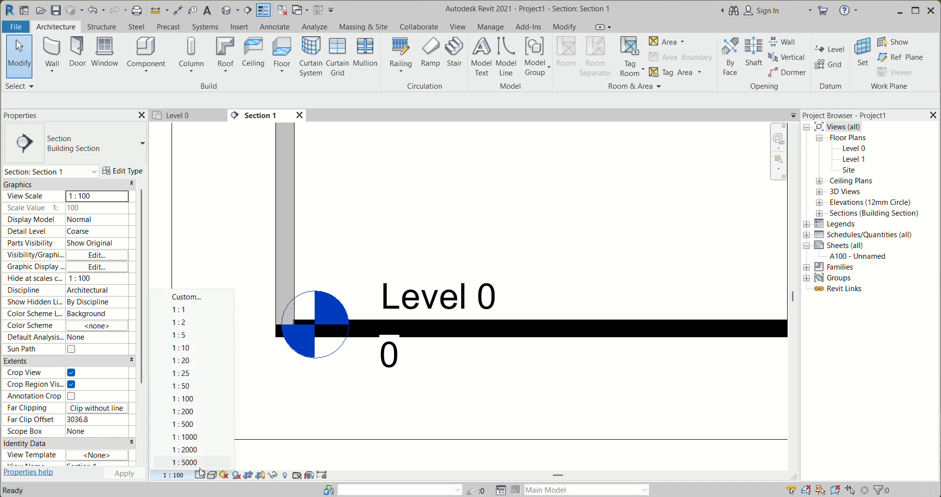
click(268, 397)
click(200, 475)
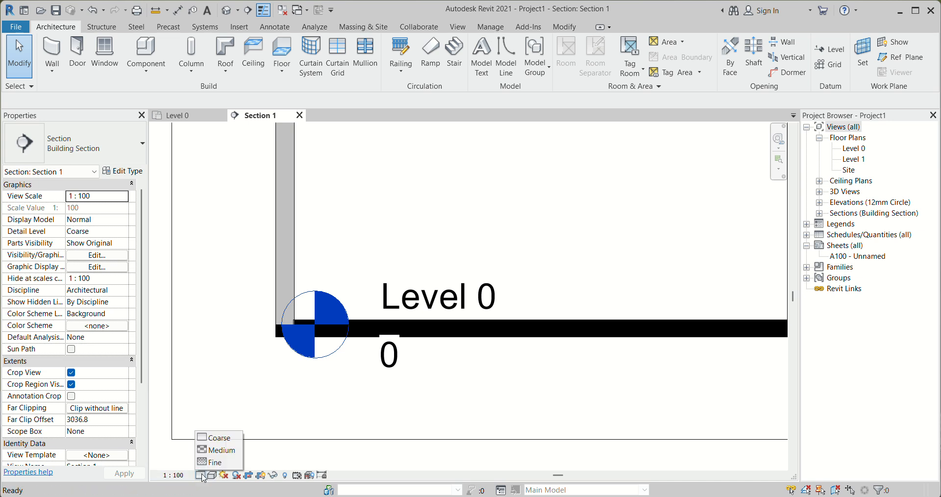
click(215, 462)
click(212, 475)
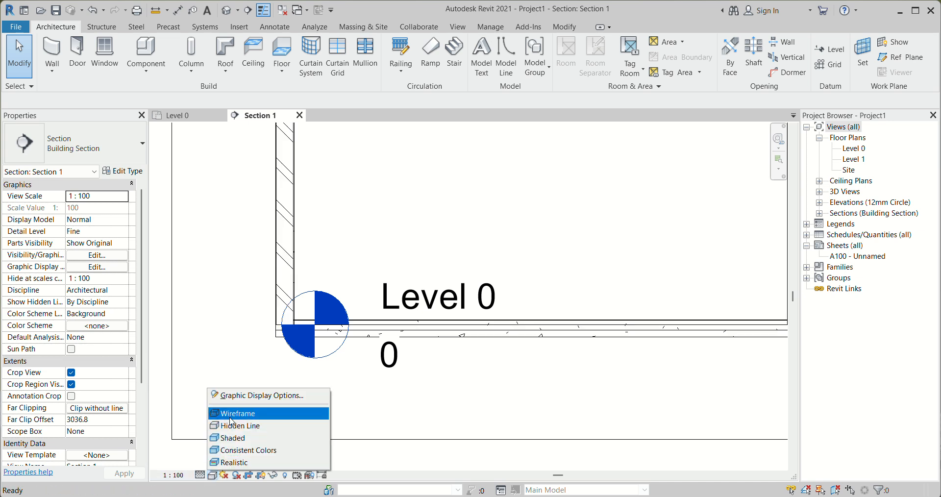
click(232, 414)
scroll(677, 315, up, 2)
scroll(367, 338, down, 2)
scroll(681, 327, up, 4)
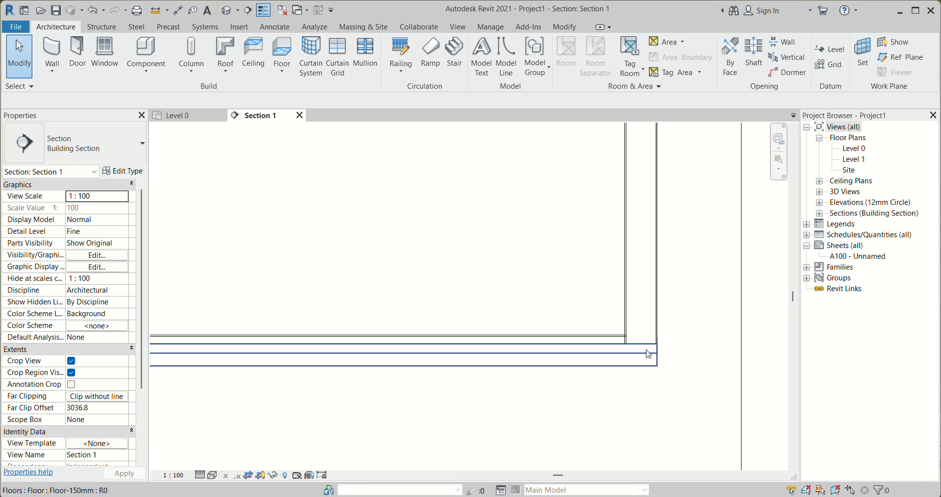
scroll(610, 319, down, 4)
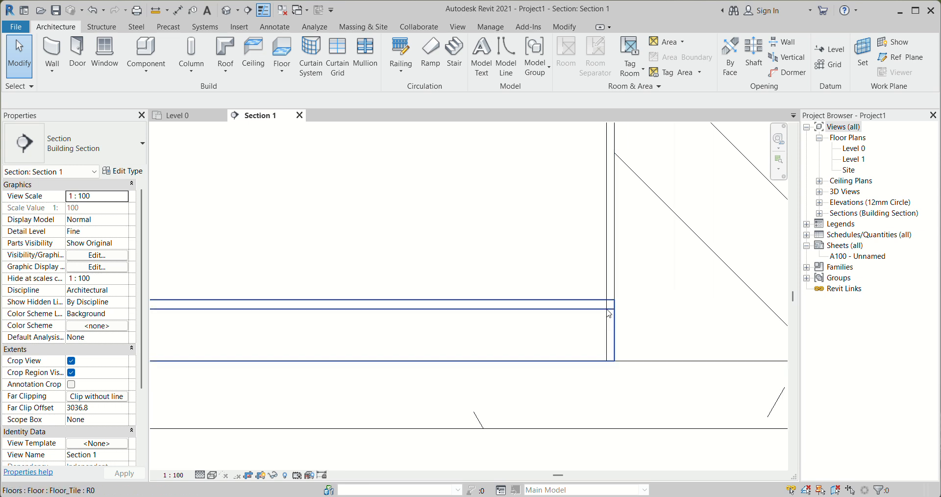
Enable a section box in the default 3D view and pull its back face inward to cut through the building
click(203, 117)
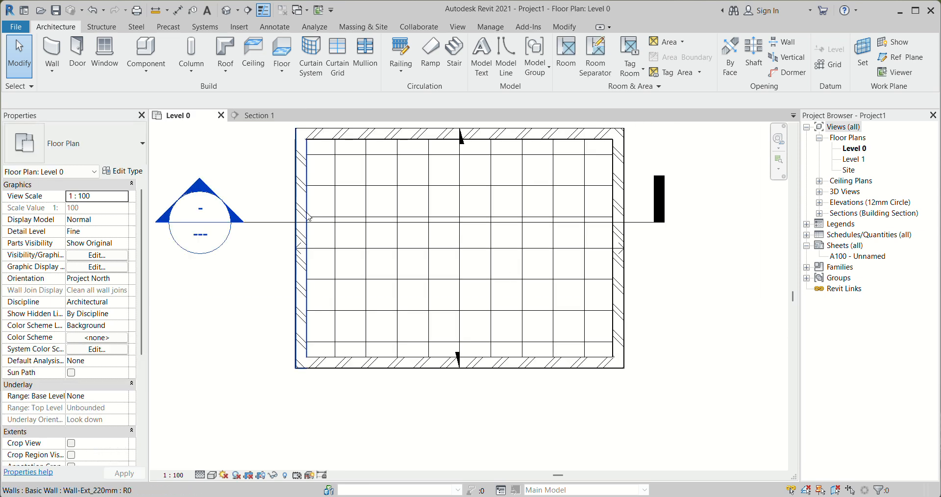
click(227, 10)
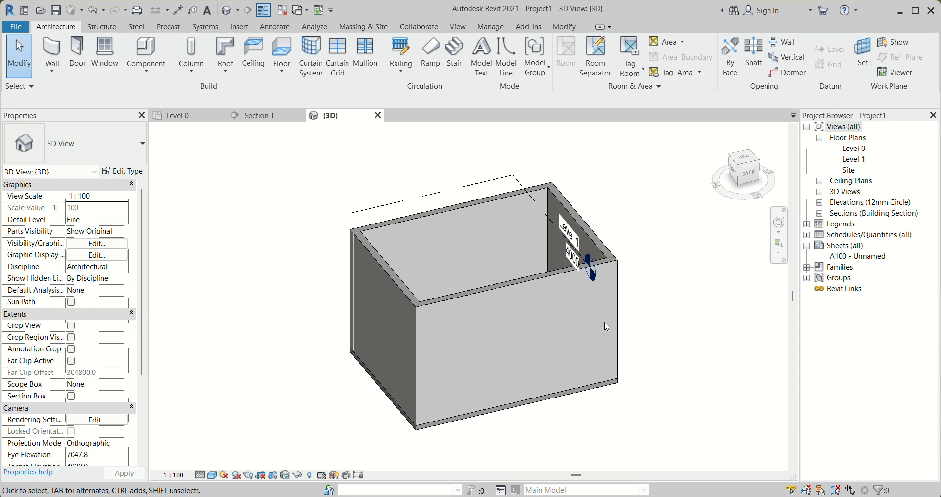
click(71, 396)
click(638, 250)
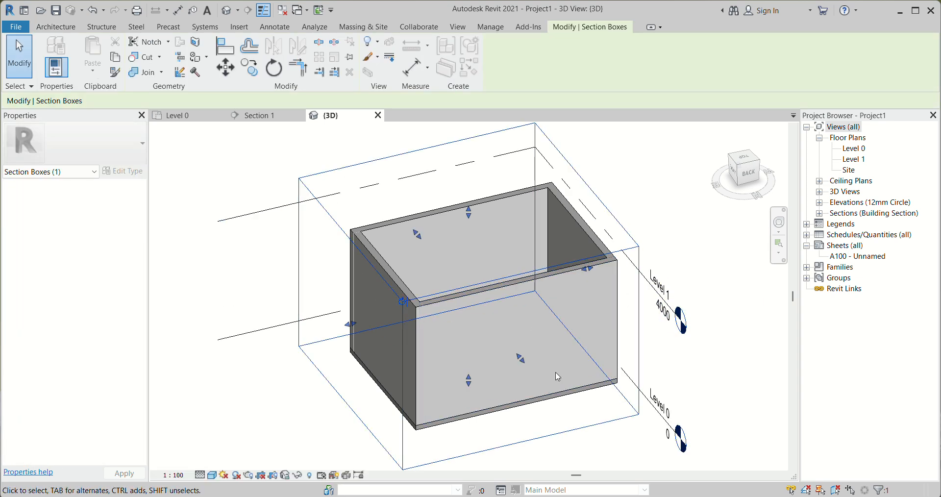
drag(521, 359, 466, 294)
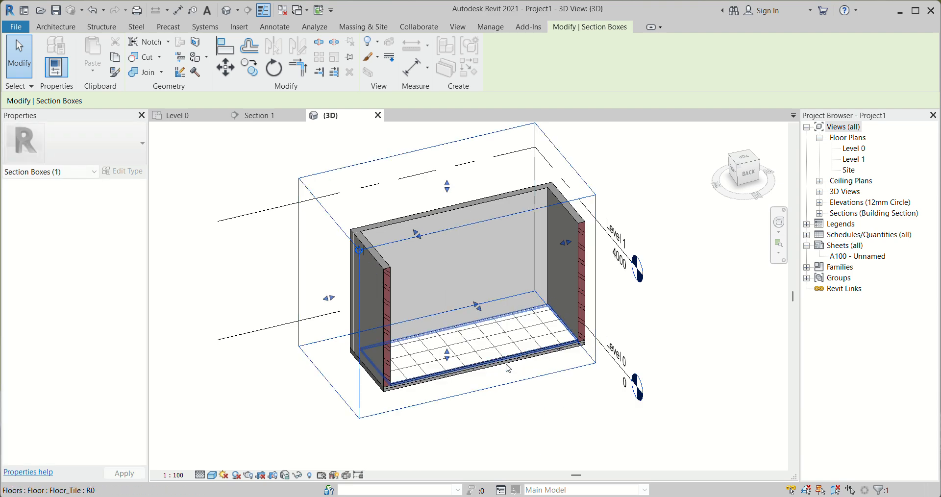
Examine in 3D how the tile floor, the 150 mm structural floor and the cut exterior walls meet
scroll(620, 365, up, 5)
scroll(633, 364, up, 2)
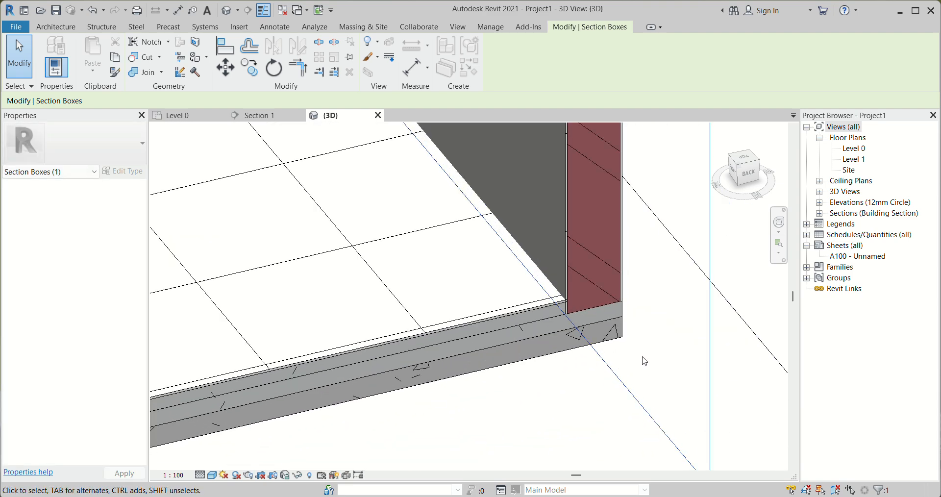
scroll(557, 338, up, 3)
scroll(714, 340, down, 4)
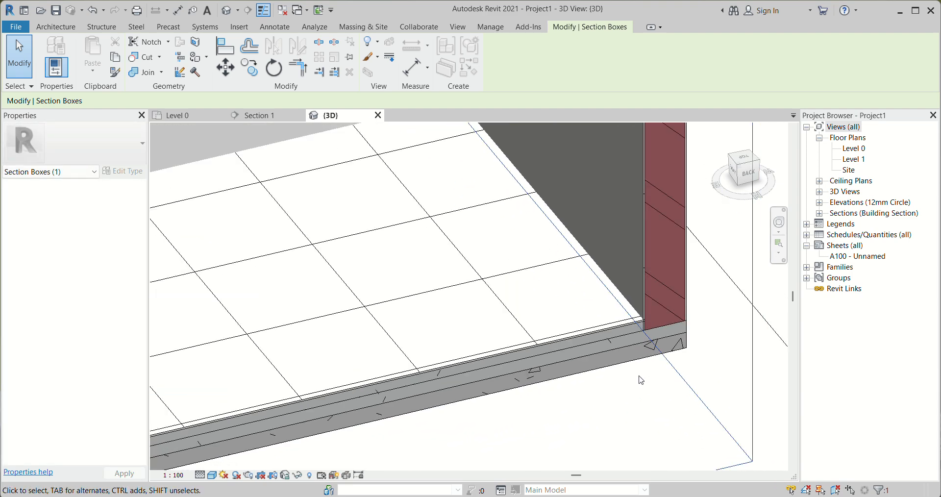
scroll(641, 374, down, 1)
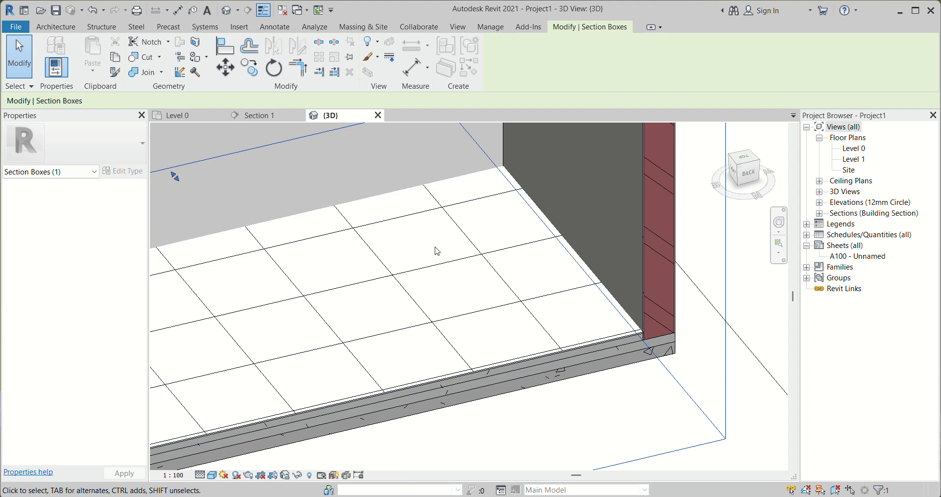
scroll(437, 250, down, 2)
scroll(566, 328, up, 2)
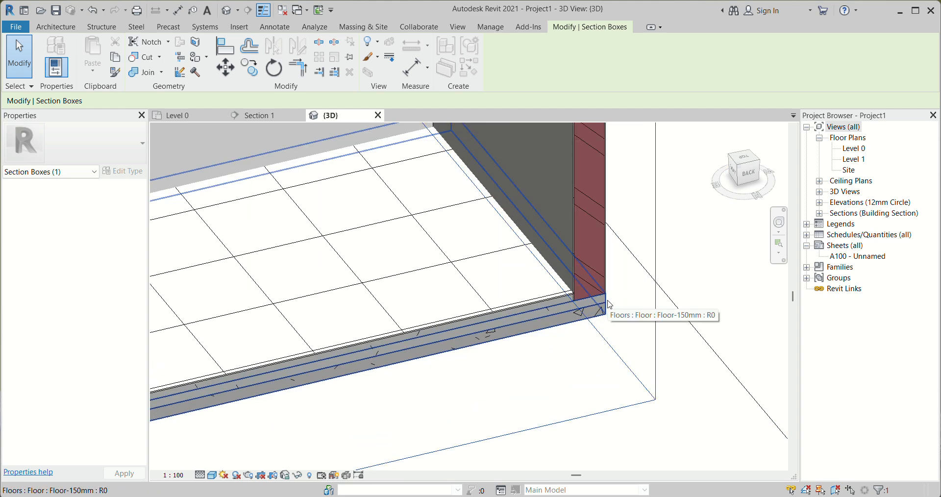
scroll(607, 303, down, 2)
scroll(607, 312, up, 3)
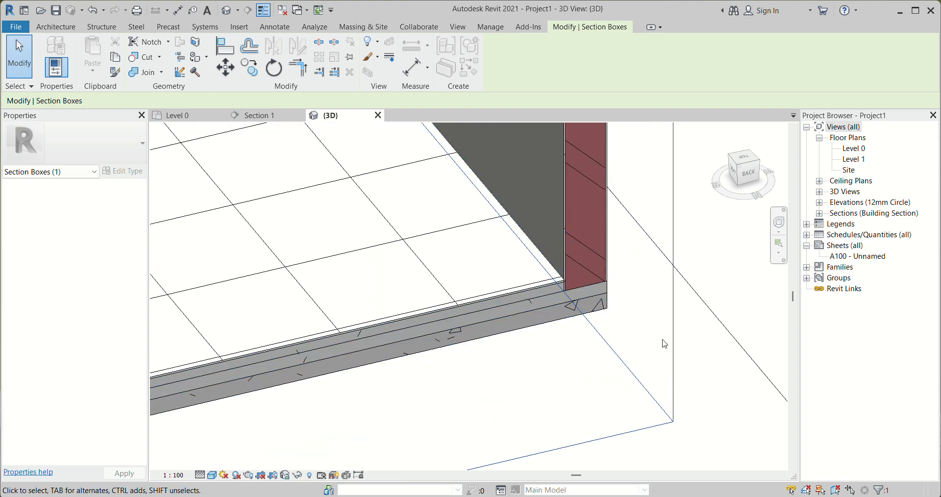
scroll(662, 341, down, 2)
shift+middle_drag(614, 327, 645, 319)
scroll(692, 296, down, 3)
scroll(550, 297, up, 2)
scroll(597, 330, down, 2)
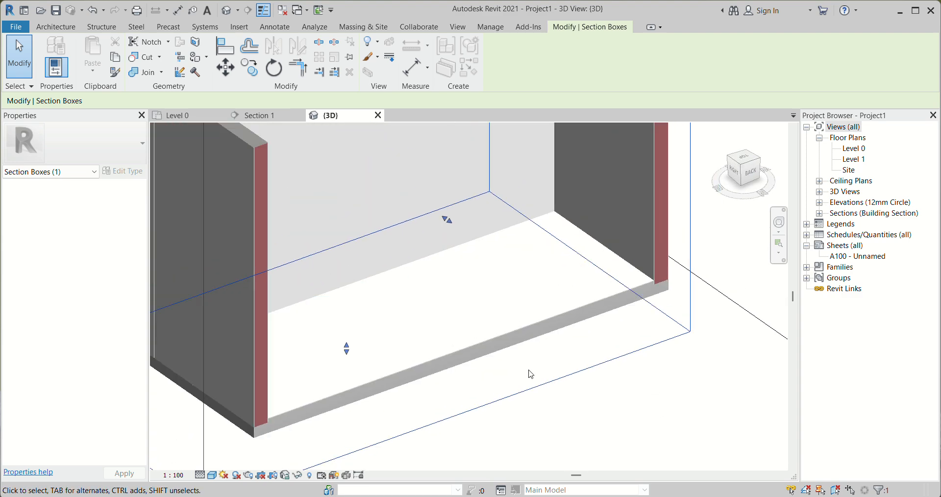
scroll(291, 405, up, 3)
scroll(289, 406, down, 5)
scroll(587, 274, up, 3)
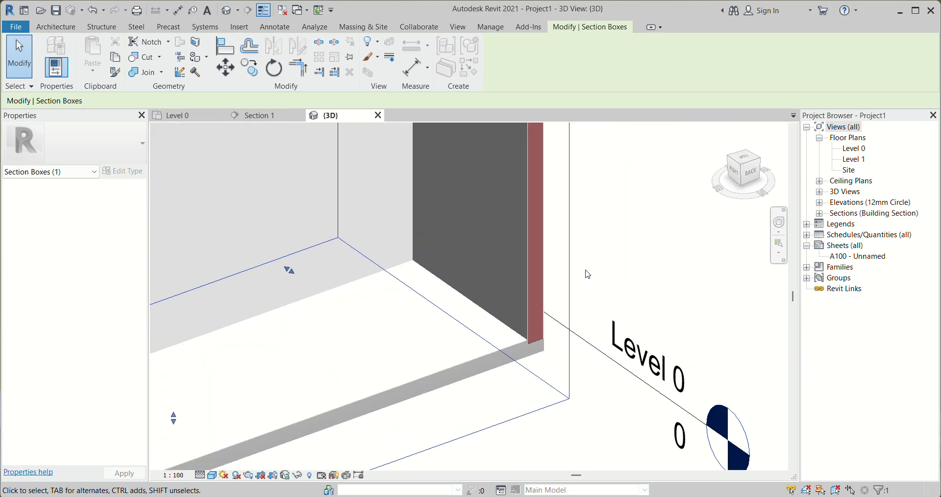
mouse_move(542, 361)
shift+middle_down()
mouse_move(428, 356)
mouse_move(514, 334)
mouse_move(568, 342)
shift+middle_up()
scroll(605, 307, up, 4)
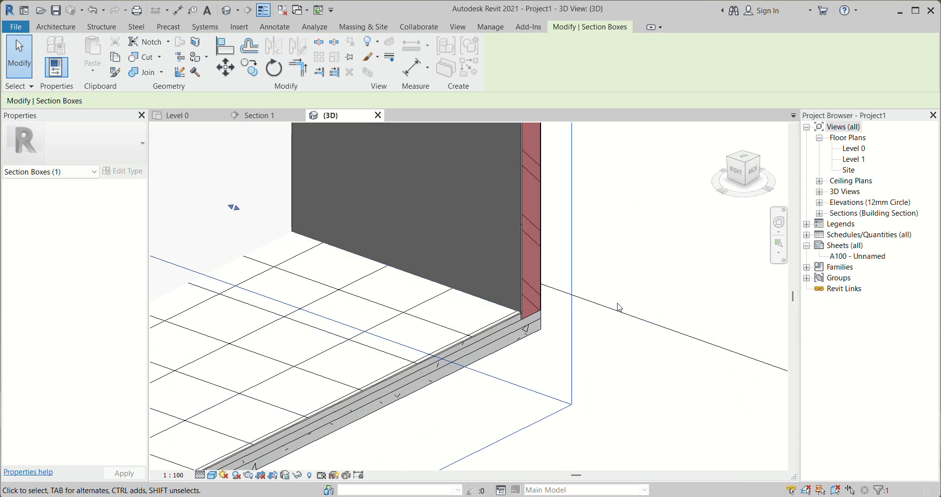
scroll(542, 332, down, 4)
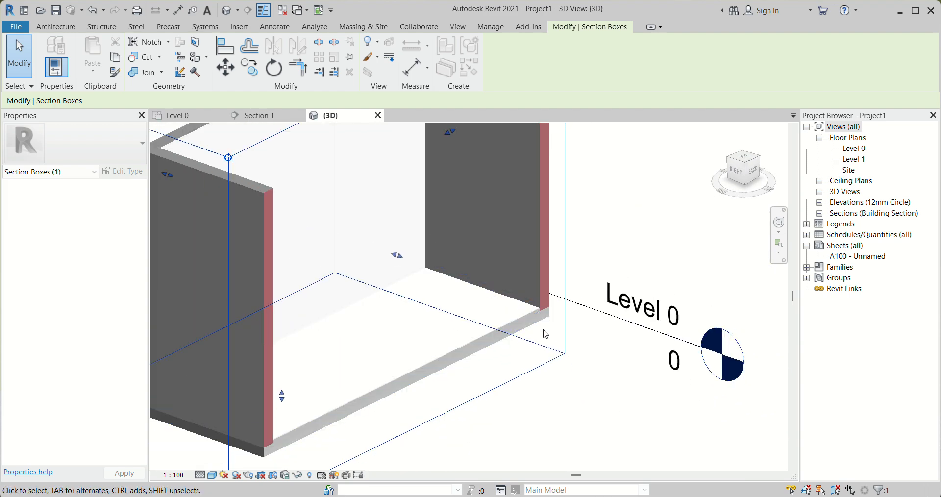
mouse_move(546, 335)
shift+middle_down()
mouse_move(462, 342)
mouse_move(544, 348)
shift+middle_up()
scroll(490, 363, down, 3)
scroll(498, 233, up, 5)
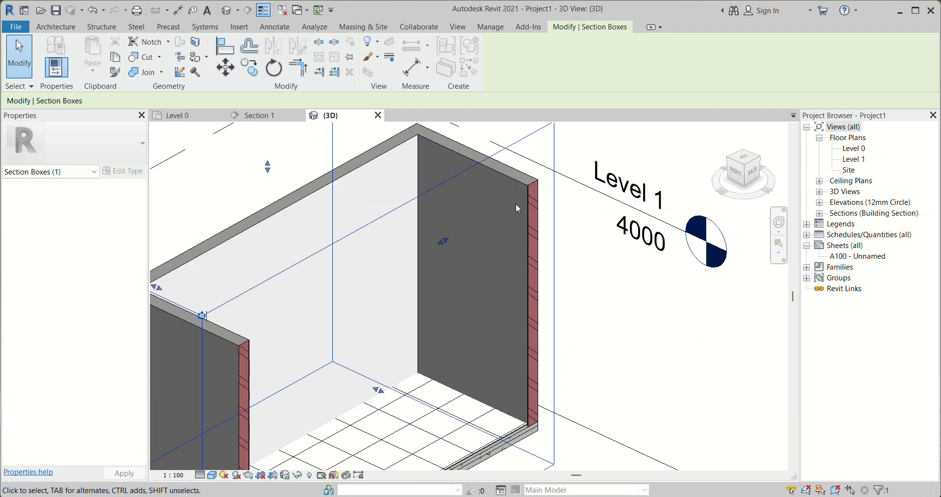
mouse_move(599, 335)
shift+middle_down()
mouse_move(617, 316)
mouse_move(606, 325)
shift+middle_up()
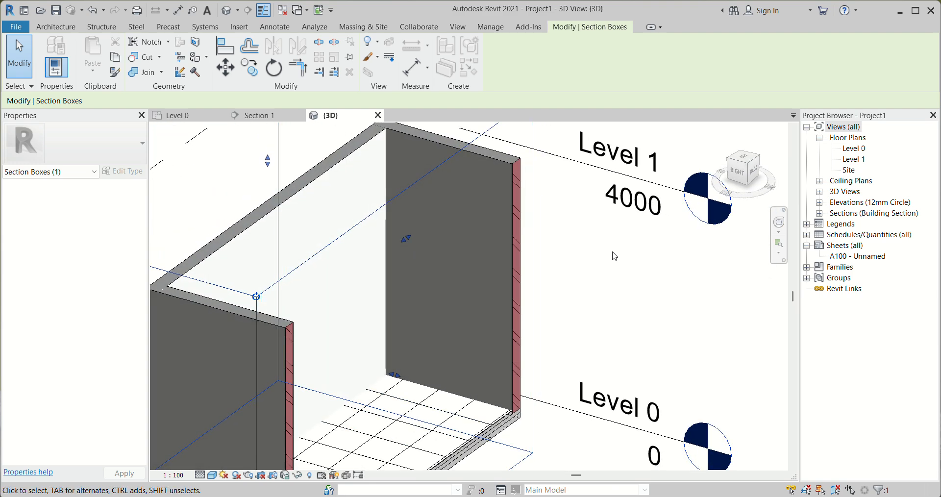
scroll(485, 419, down, 3)
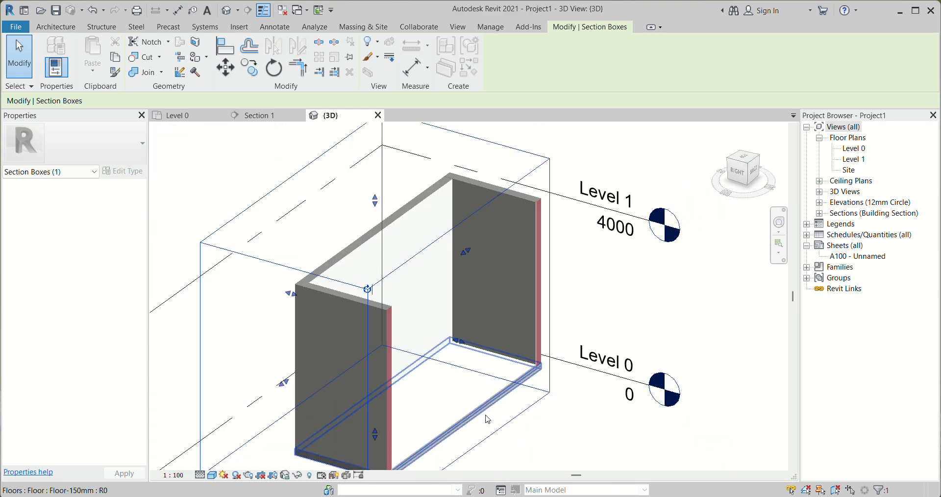
scroll(515, 342, up, 6)
scroll(465, 267, down, 3)
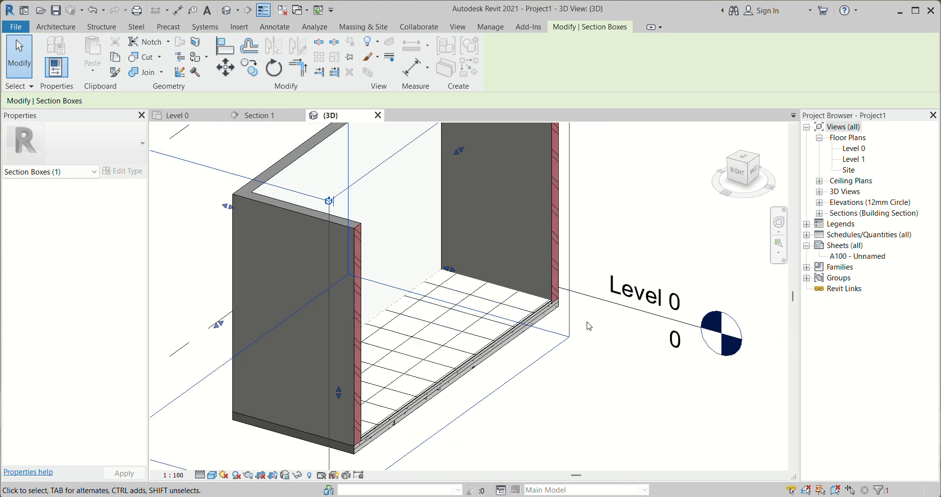
shift+middle_drag(588, 329, 576, 343)
scroll(567, 248, up, 4)
scroll(531, 245, up, 4)
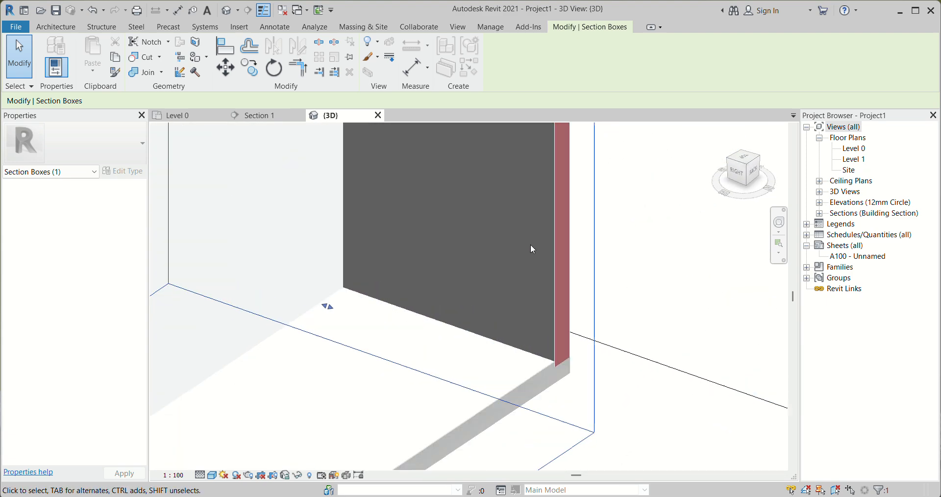
Return from the 3D view to the Level 0 floor plan
scroll(542, 324, down, 4)
scroll(542, 323, down, 4)
double_click(854, 149)
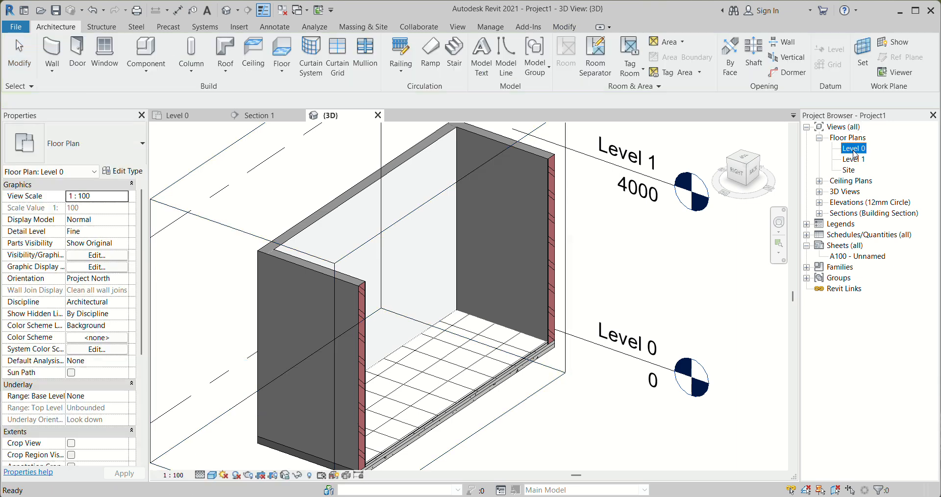
scroll(410, 338, down, 2)
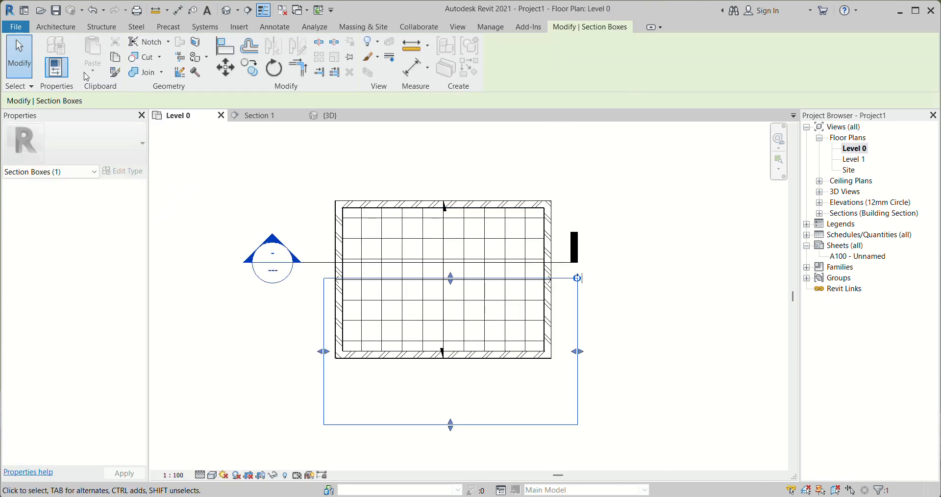
Start a new wall and duplicate the Wall-Ext_220mm type under the name Wall-F
click(58, 27)
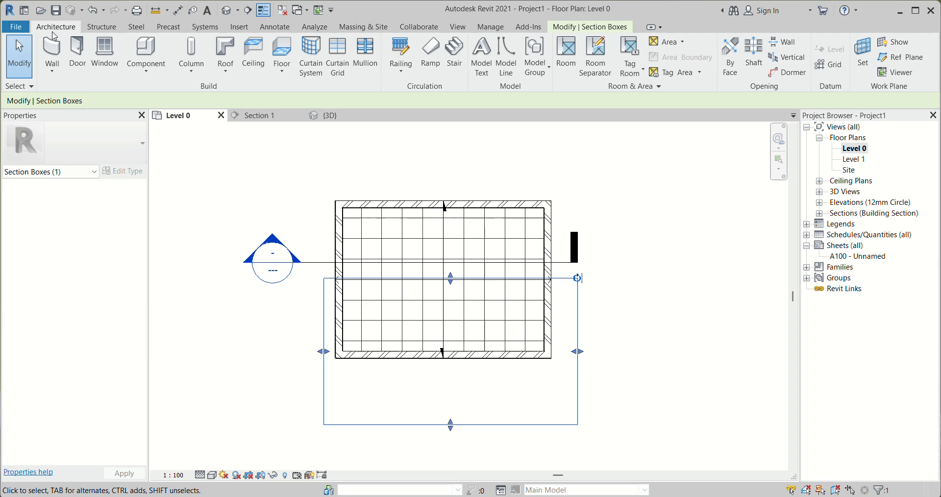
click(52, 73)
click(71, 92)
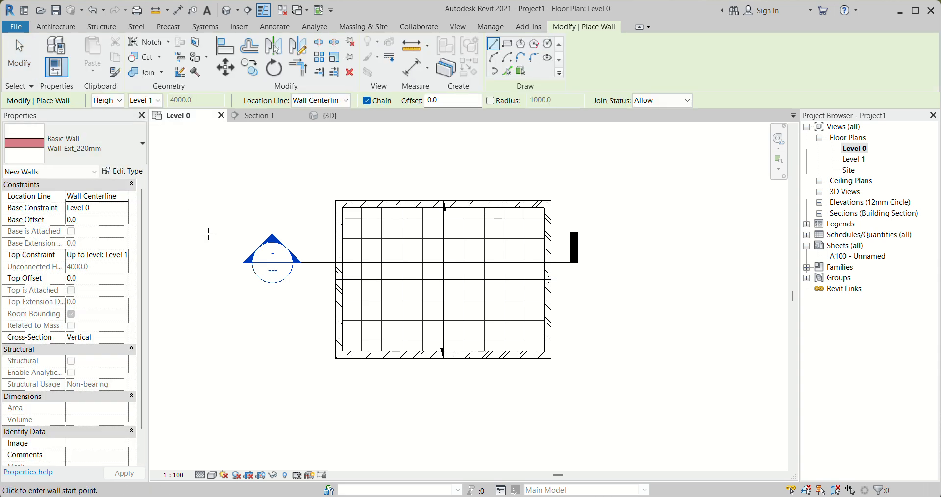
click(125, 172)
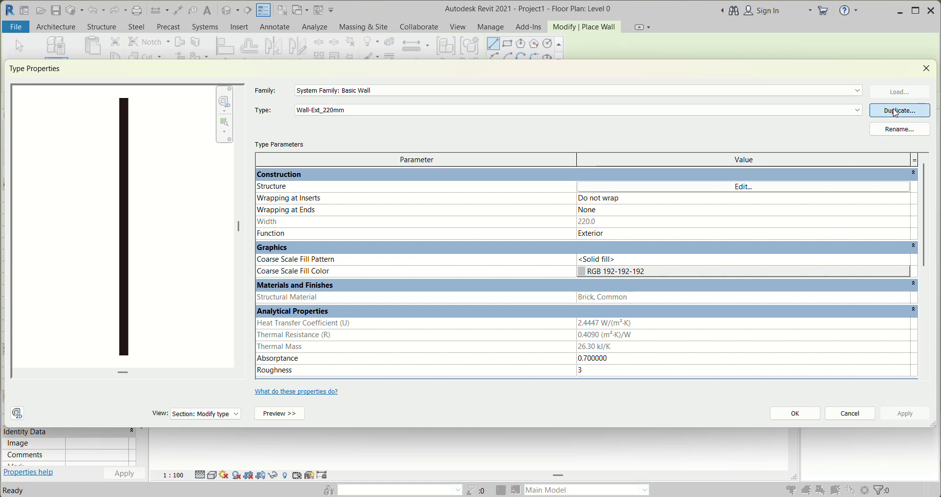
click(899, 110)
drag(631, 259, 594, 263)
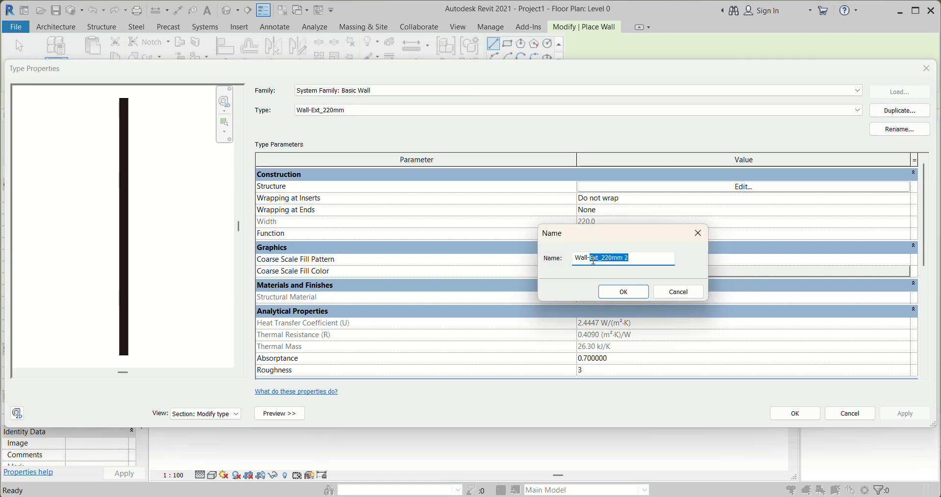
key(BackSpace)
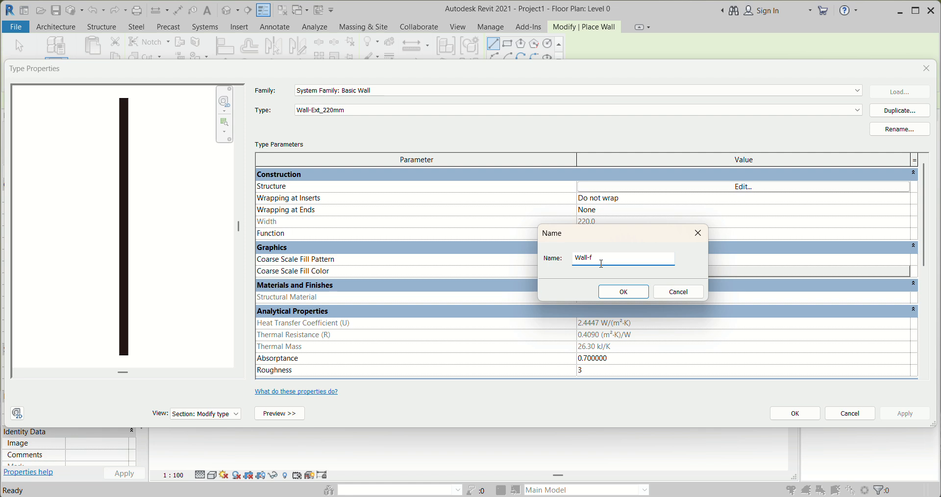
click(623, 291)
Remove the interior-side Finish 2 [5] plaster layer from the Wall-F structure
click(738, 189)
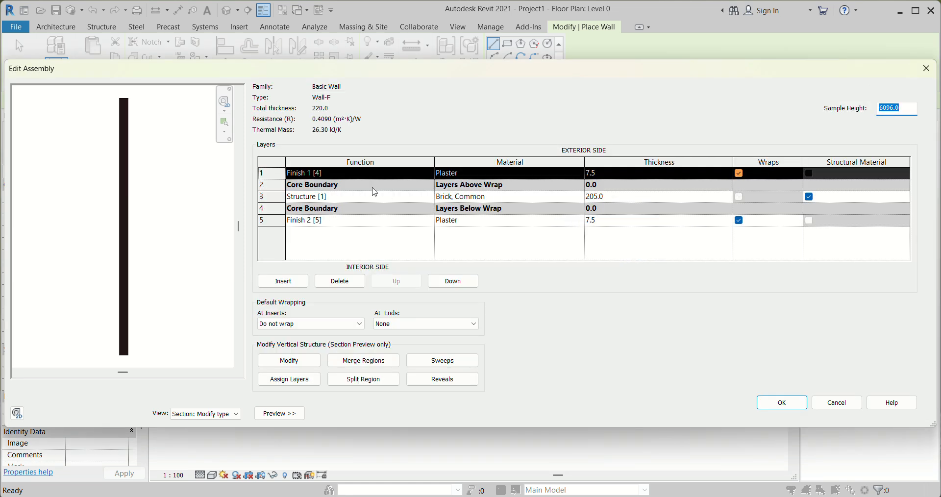
click(300, 196)
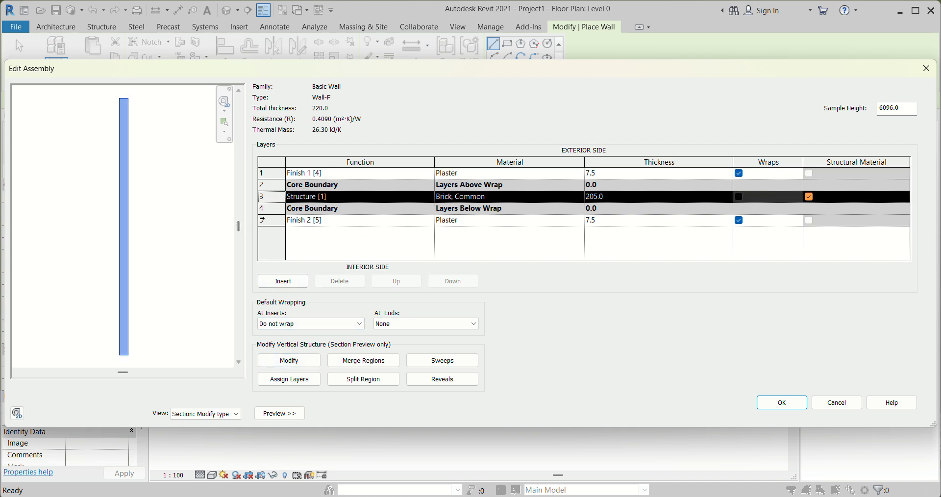
click(292, 221)
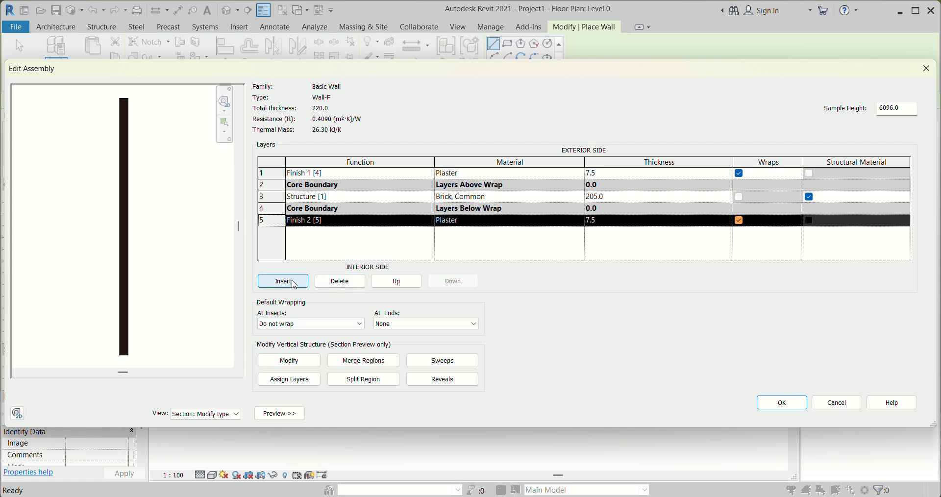
click(346, 281)
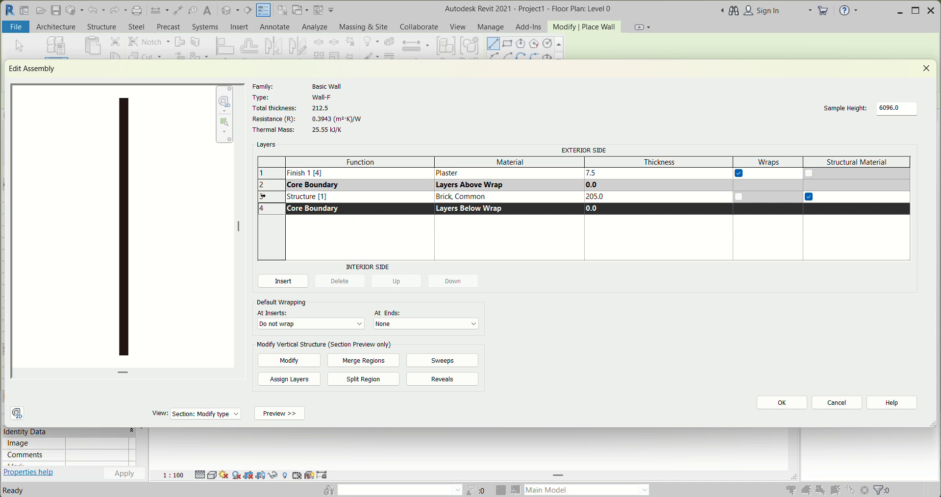
Assign the Metal Panel material to Wall-F's Structure [1] layer and set its thickness to 50 mm
click(382, 200)
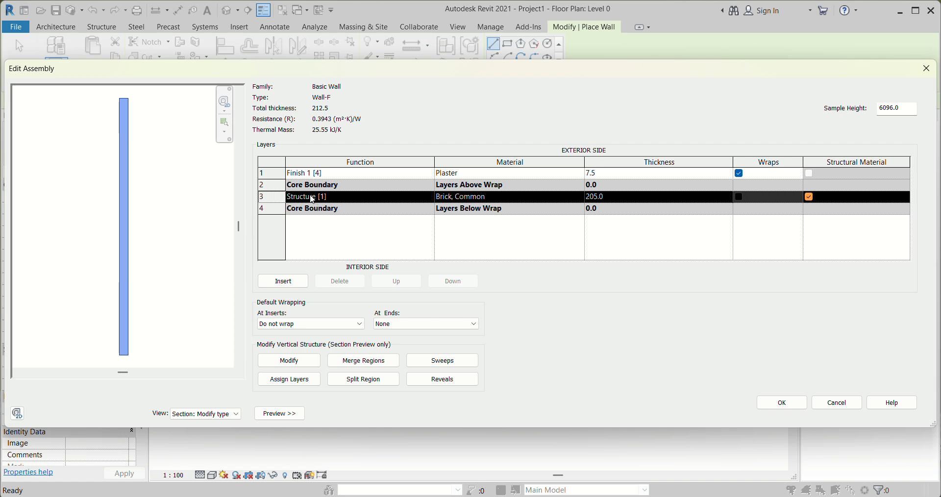
click(547, 198)
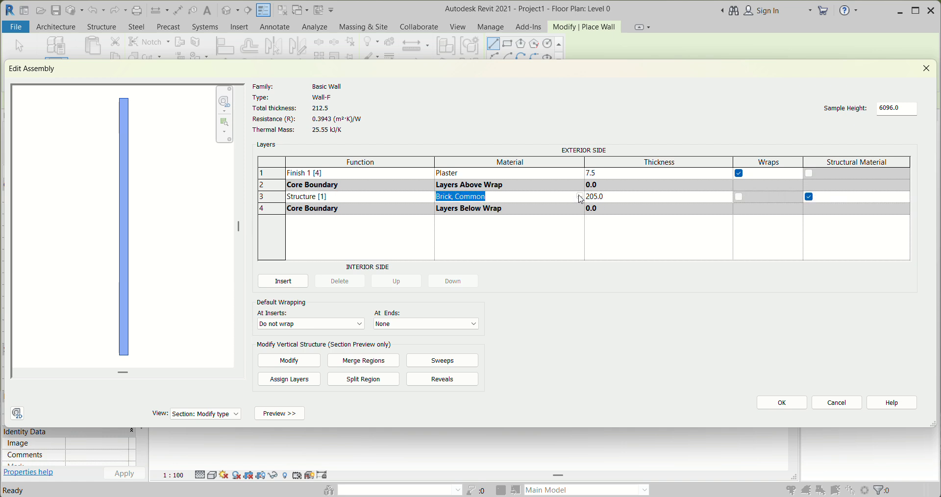
click(582, 198)
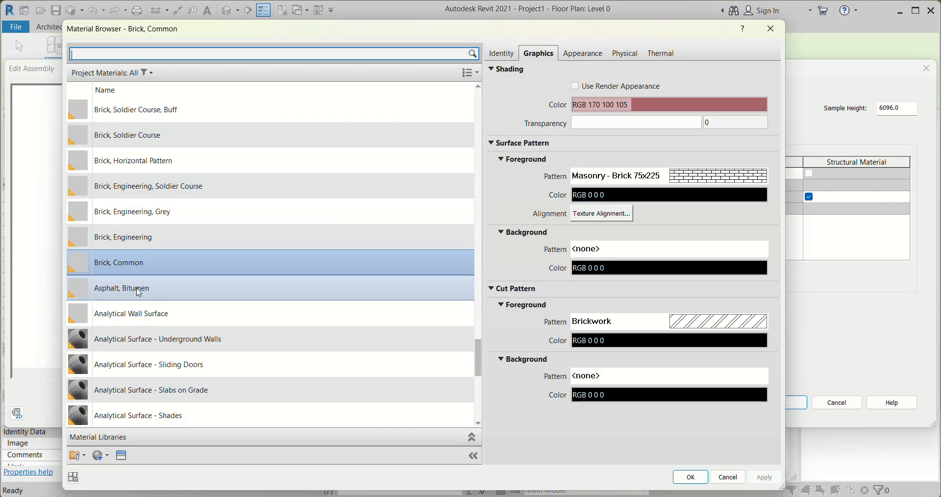
scroll(147, 205, up, 3)
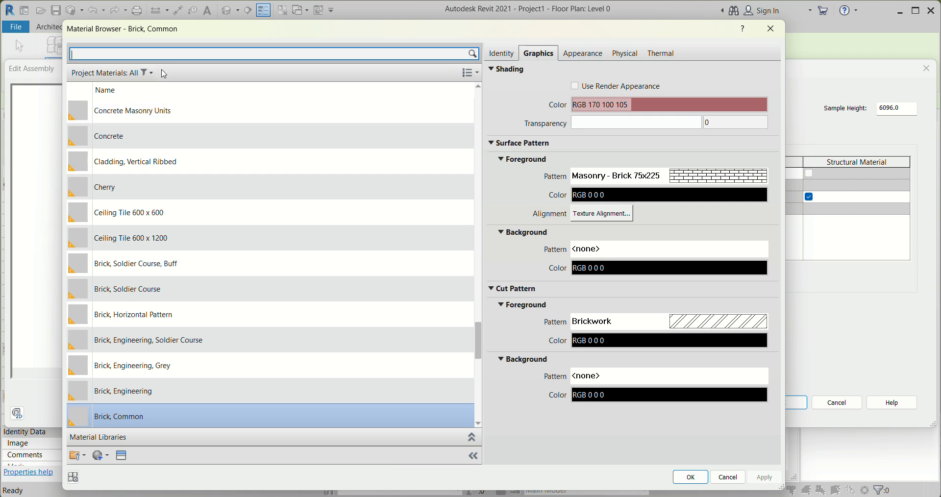
click(147, 74)
click(100, 176)
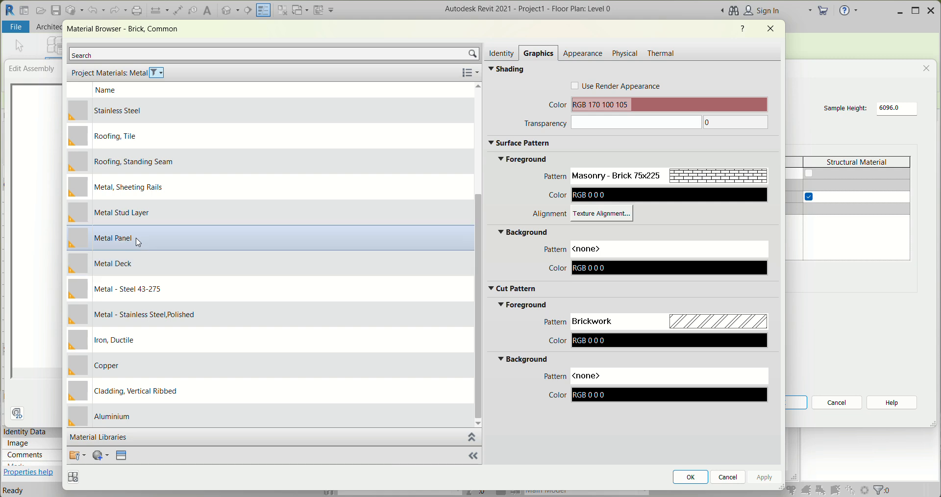
click(155, 240)
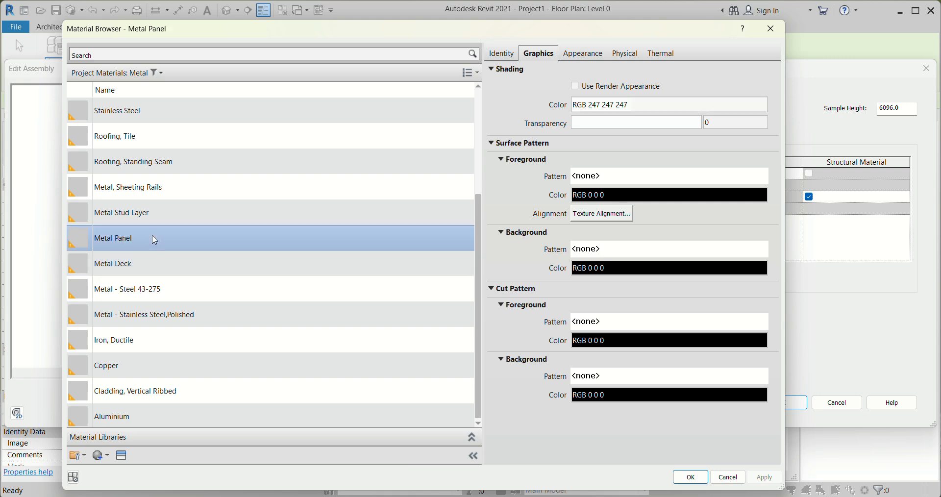
click(682, 479)
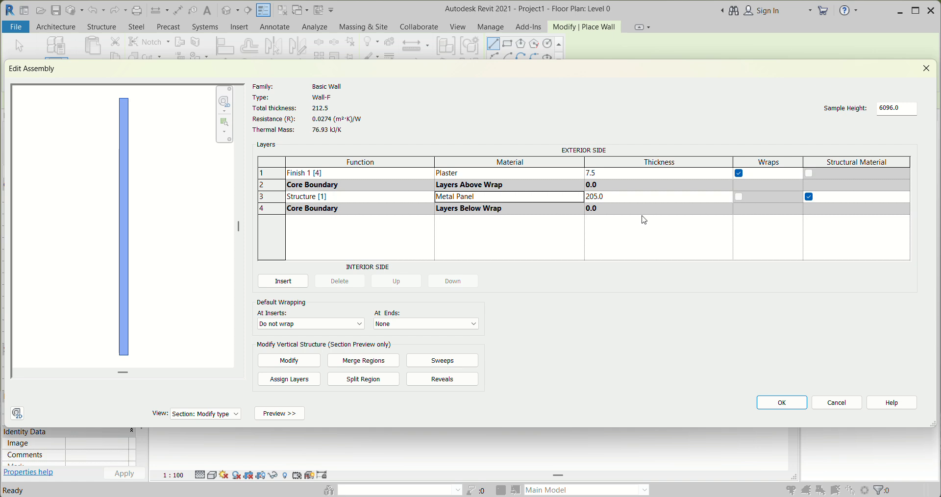
click(627, 197)
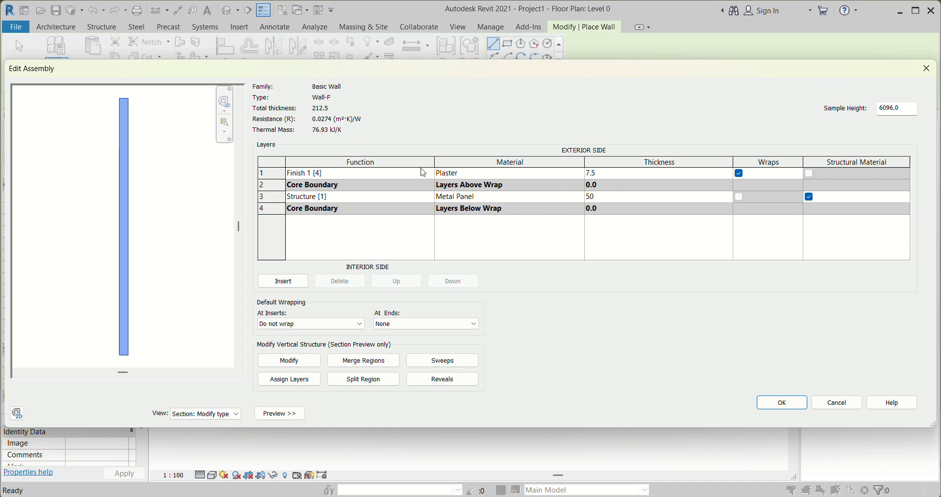
Assign Softwood, Lumber to Wall-F's Finish 1 [4] layer and accept the new wall type
click(582, 173)
click(581, 173)
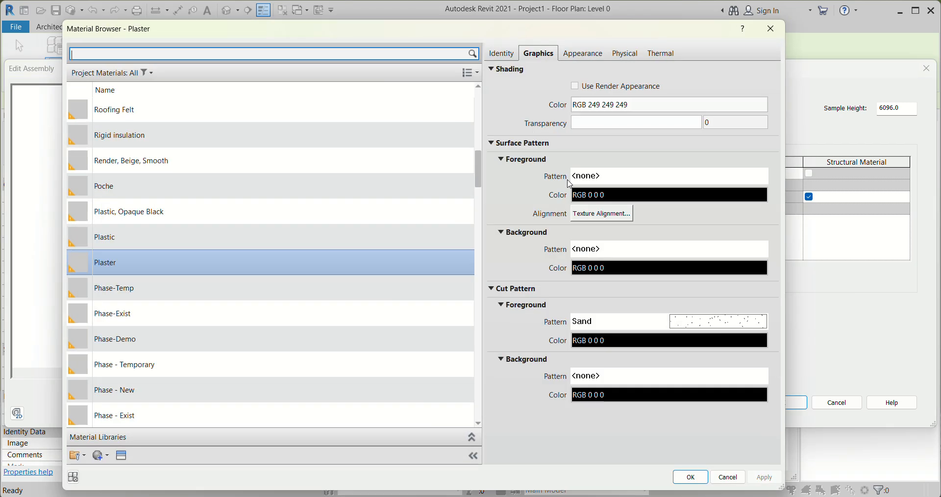
click(152, 76)
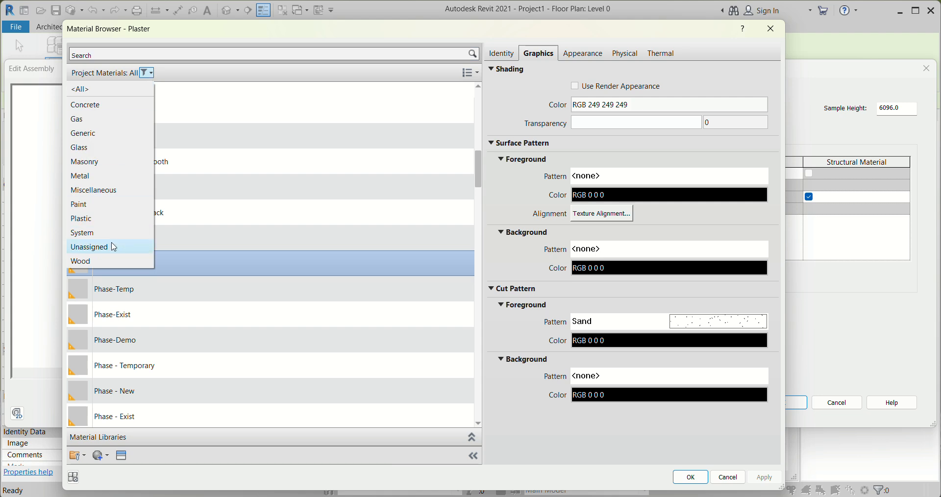
click(103, 262)
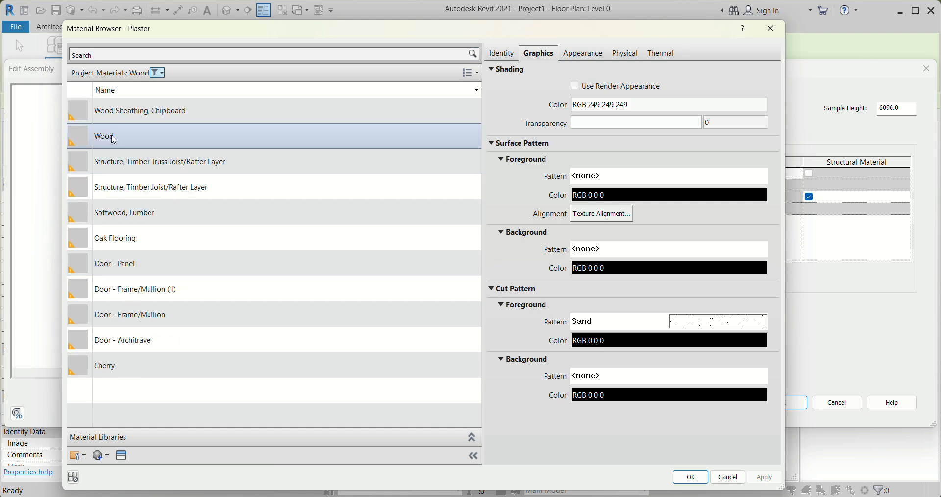
click(137, 212)
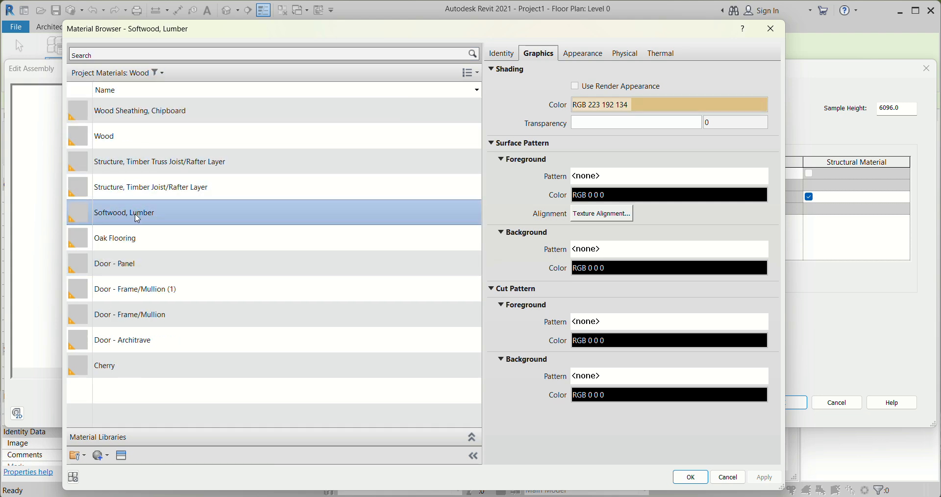
click(698, 473)
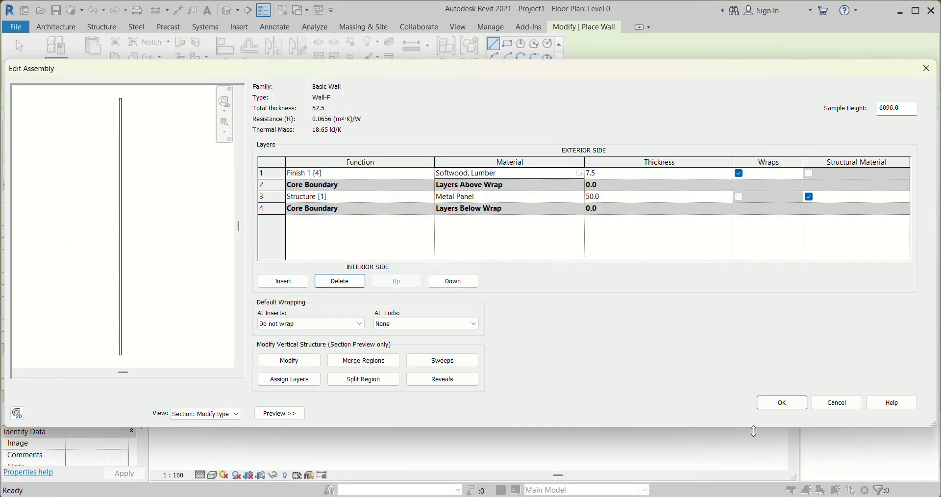
click(783, 402)
click(802, 417)
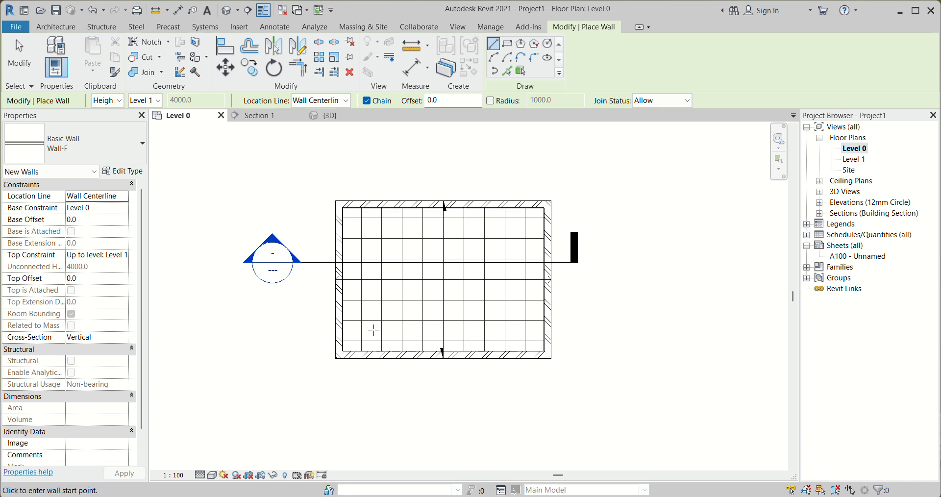
Set the new walls' base offset to 100 mm and their top constraint to Unconnected with a height of 2600 mm
scroll(372, 330, up, 2)
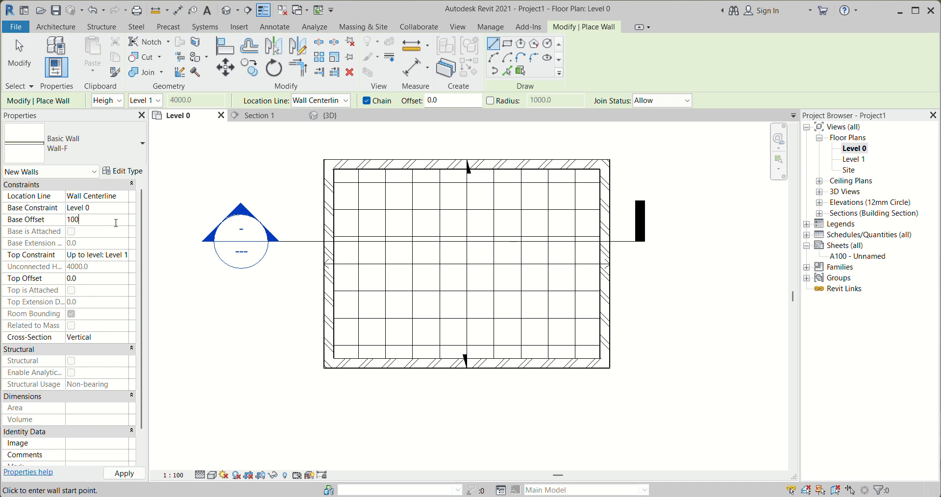
click(127, 256)
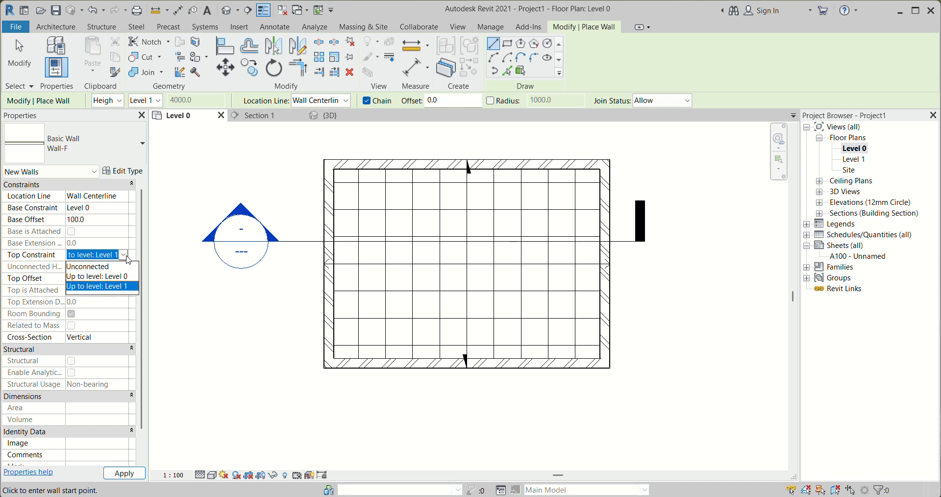
click(102, 267)
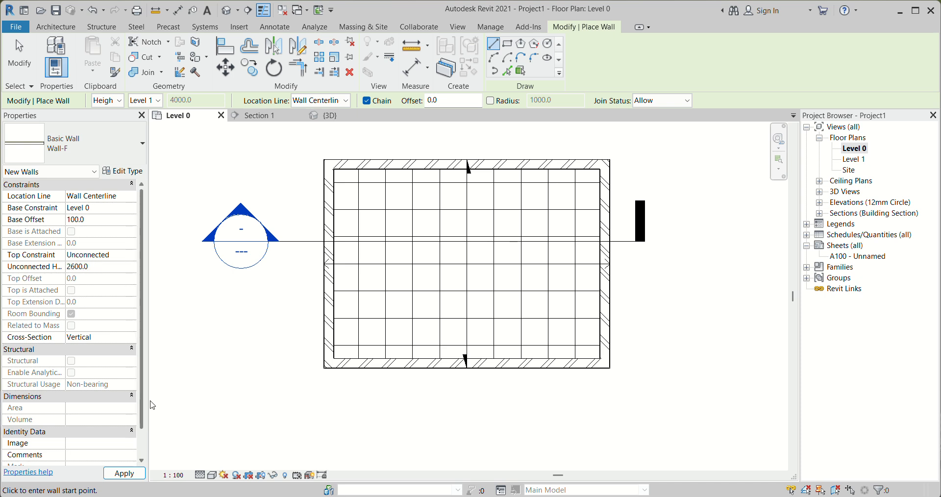
key(Return)
Draw a rectangle of Wall-F walls just inside the exterior walls, leaving a small gap to their inner faces
scroll(342, 344, up, 3)
scroll(334, 371, up, 2)
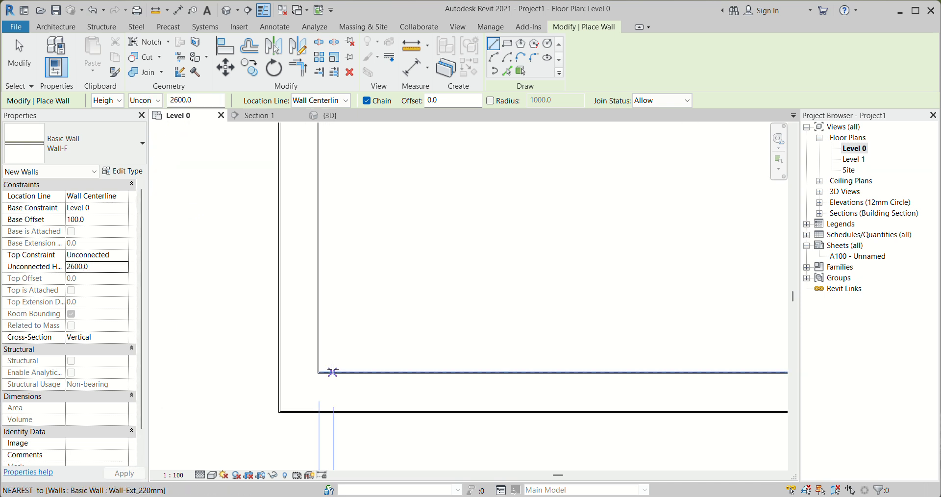
scroll(283, 290, down, 4)
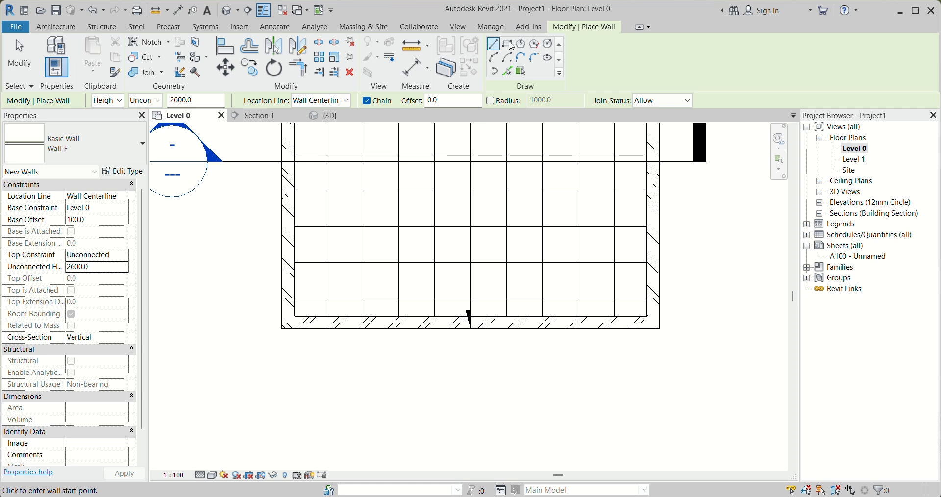
scroll(371, 243, down, 4)
scroll(334, 150, up, 1)
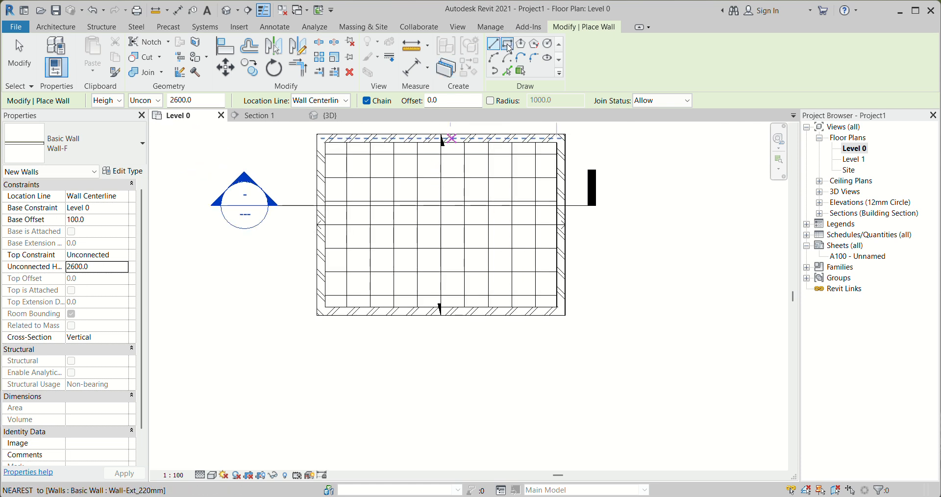
click(508, 45)
scroll(335, 152, up, 2)
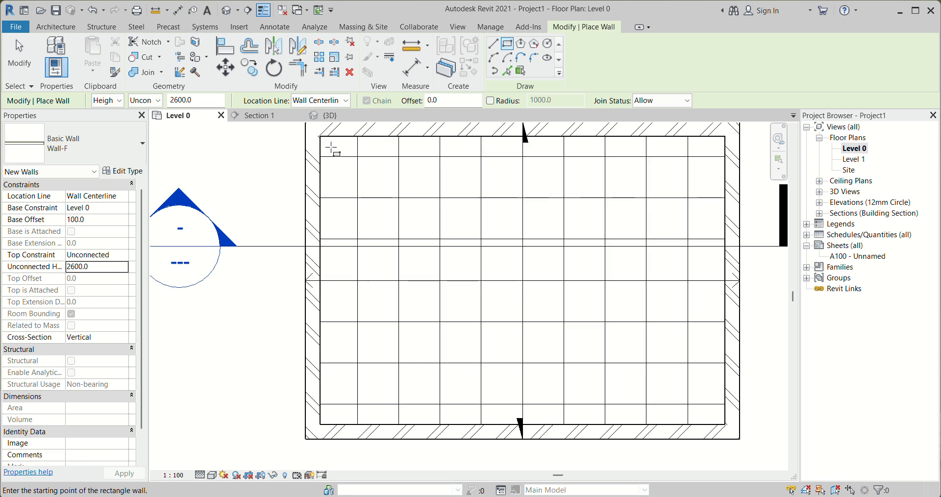
click(336, 152)
scroll(336, 152, down, 3)
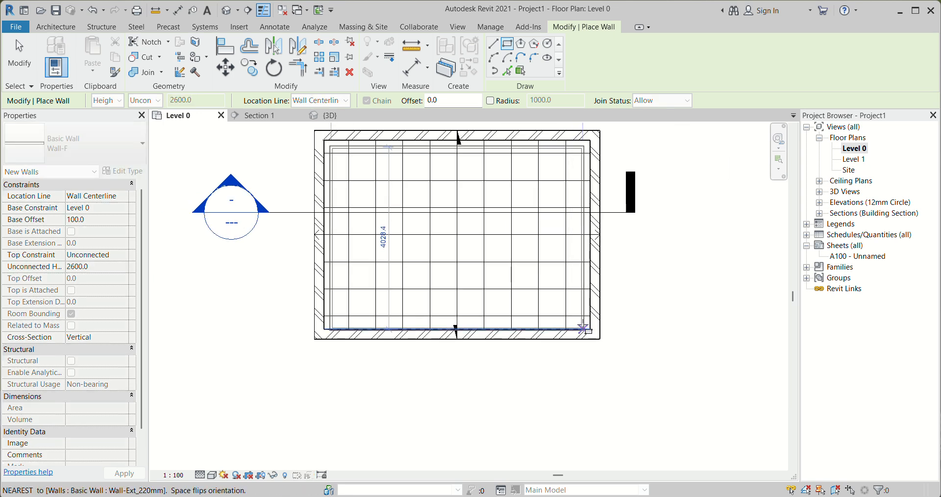
click(583, 316)
Align the outer face of the upper Wall-F wall with the inner face of the upper exterior wall
scroll(332, 202, up, 4)
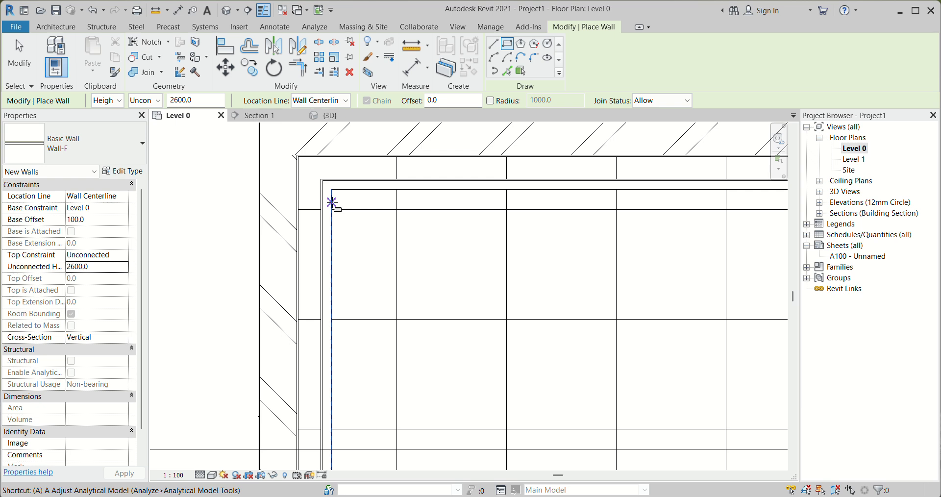
key(a)
key(l)
scroll(347, 162, up, 1)
click(346, 159)
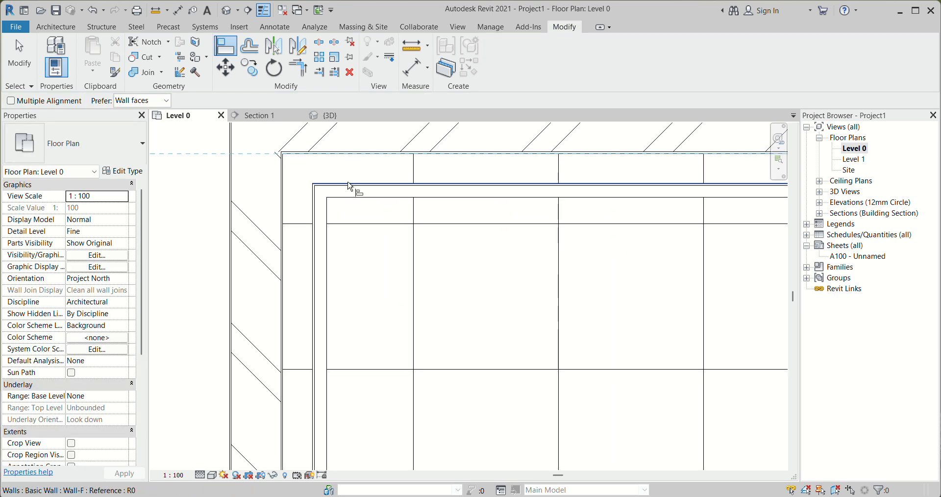
click(346, 186)
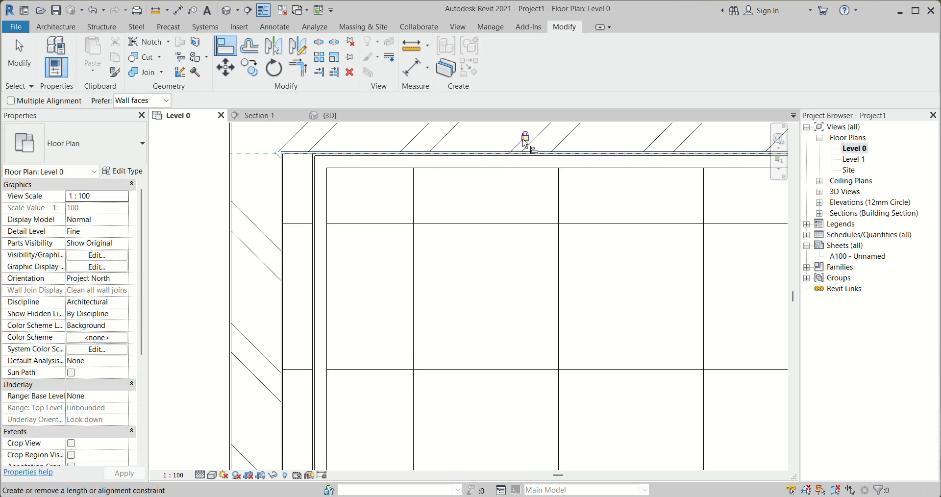
Align the outer face of the left-hand Wall-F wall with the adjacent exterior wall's inner face and lock the alignment
scroll(284, 189, up, 3)
click(283, 189)
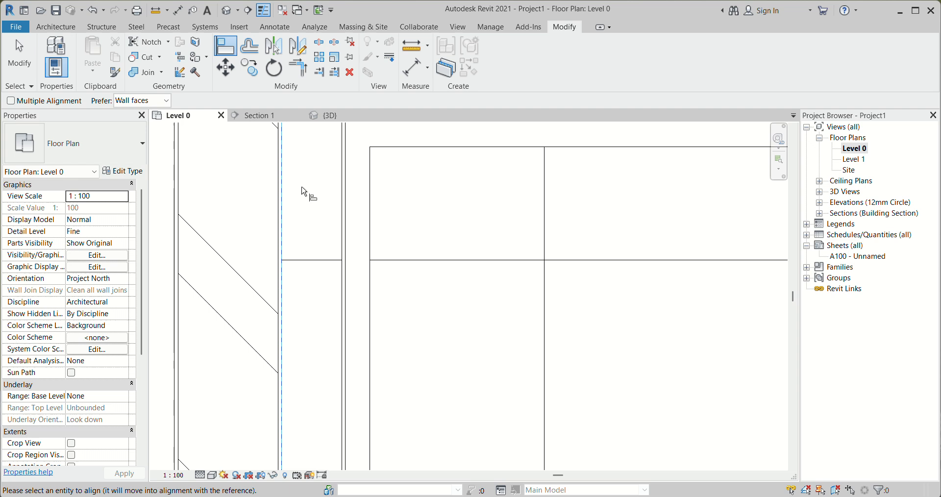
click(343, 185)
scroll(322, 181, down, 2)
click(285, 234)
Align the outer face of the lower Wall-F wall with the inner face of the lower exterior wall
scroll(286, 216, down, 2)
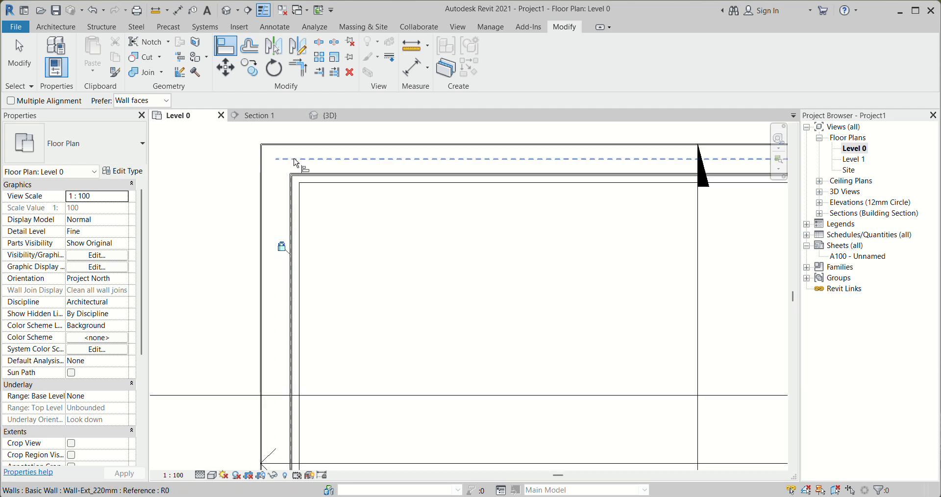
scroll(294, 161, down, 2)
scroll(293, 417, up, 2)
scroll(294, 425, down, 3)
middle_drag(294, 424, 291, 328)
scroll(305, 359, up, 3)
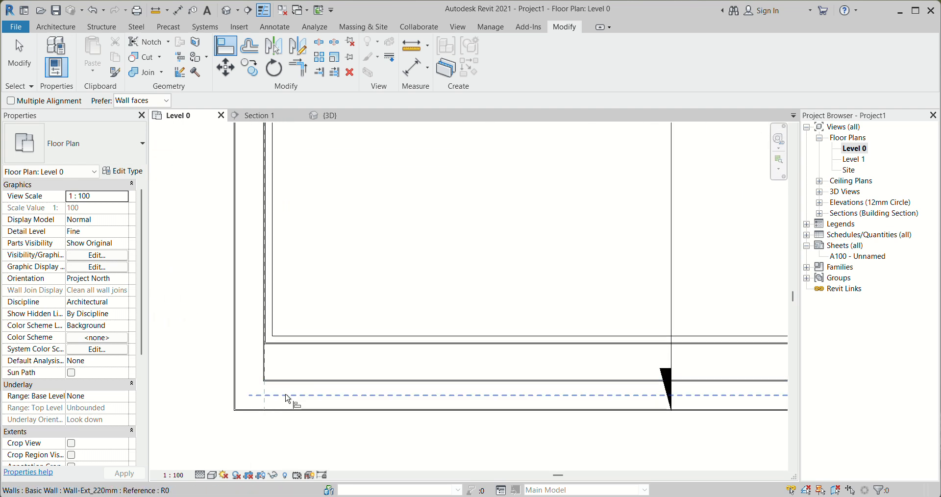
scroll(286, 387, down, 3)
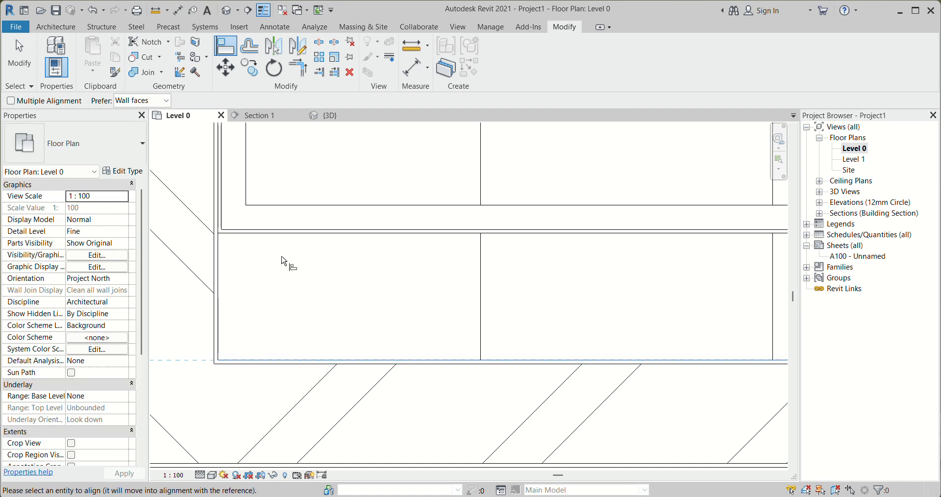
click(343, 232)
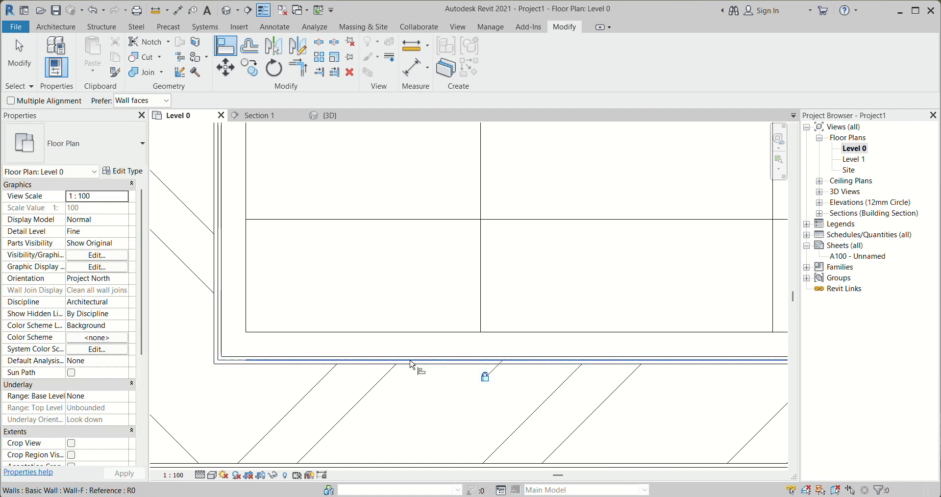
Try to align the Wall-F wall on the plan's right side, then undo the alignment
scroll(289, 324, down, 7)
middle_drag(266, 309, 229, 310)
scroll(557, 277, up, 3)
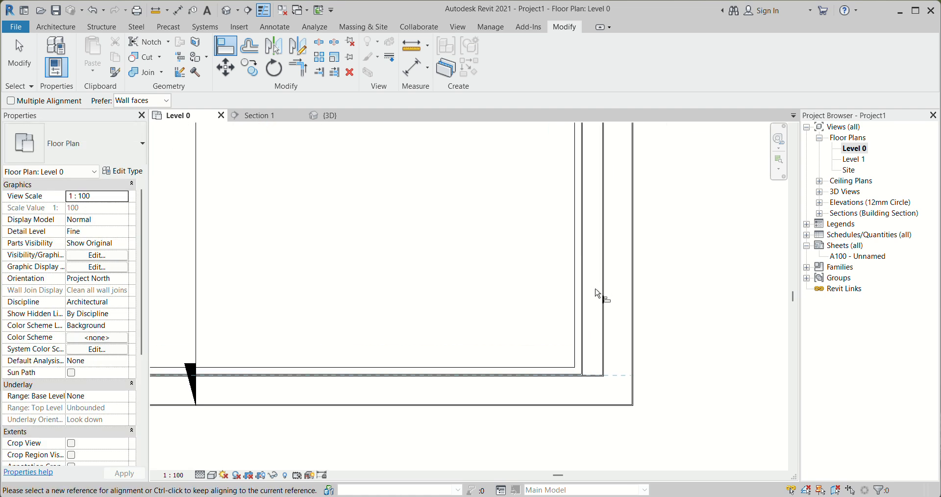
scroll(592, 291, up, 2)
scroll(564, 284, up, 1)
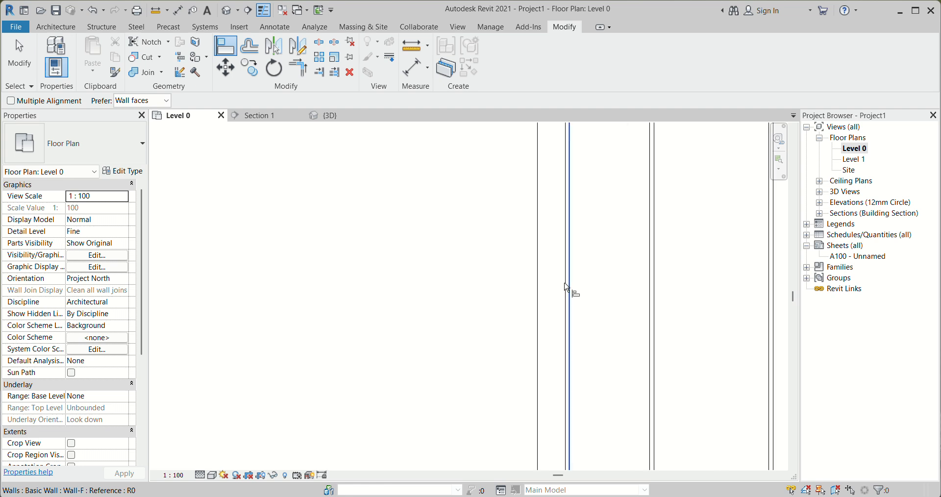
scroll(565, 283, up, 1)
scroll(564, 285, up, 2)
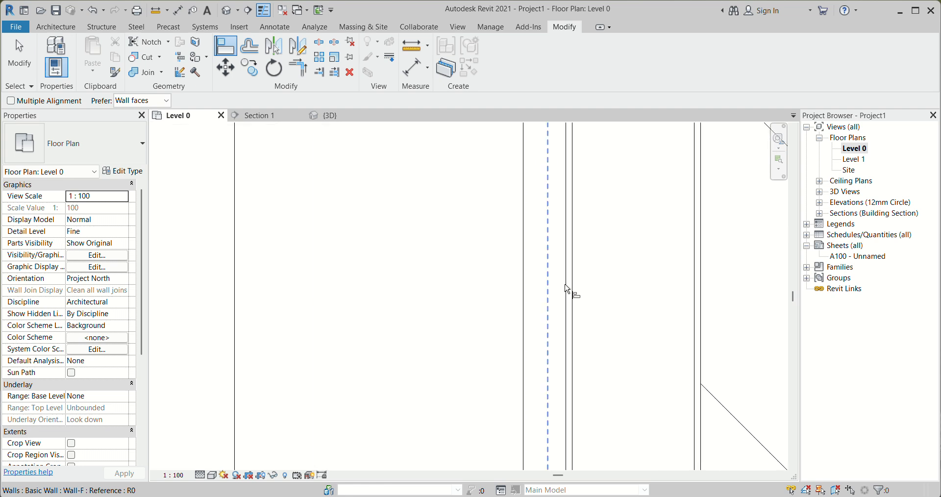
click(567, 287)
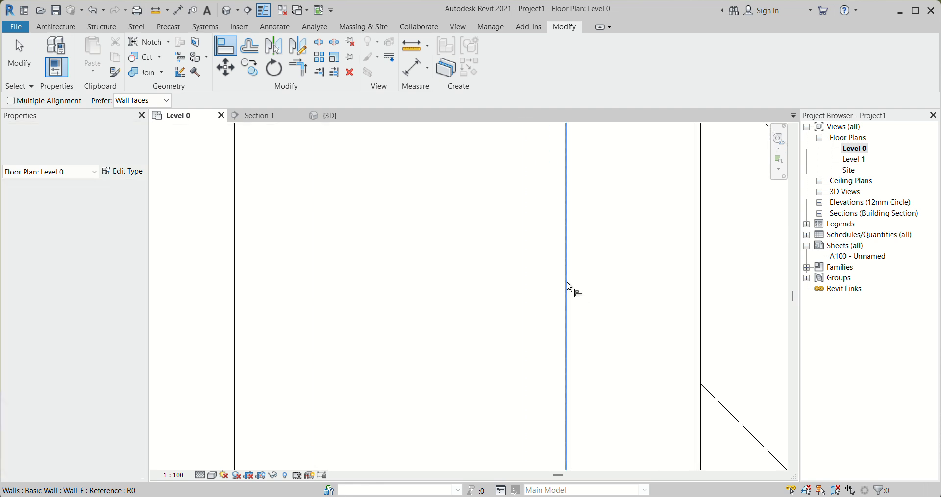
click(533, 265)
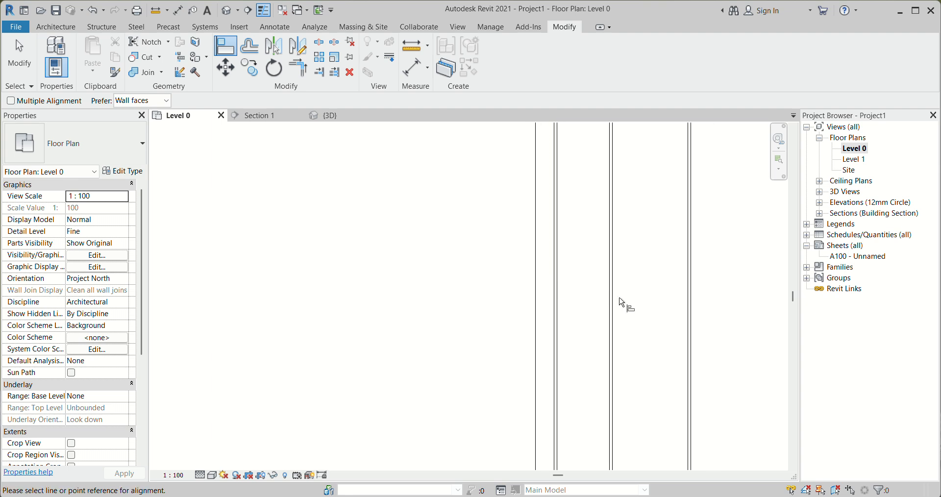
scroll(564, 292, down, 2)
scroll(564, 291, up, 2)
scroll(550, 277, down, 2)
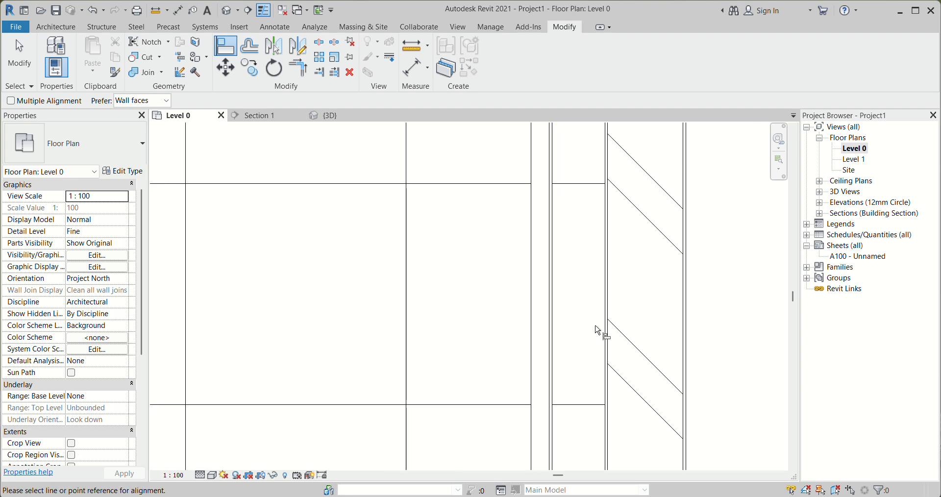
key(ctrl+z)
Align the right-hand Wall-F wall's outer face with the inner face of the adjacent exterior wall
scroll(410, 331, down, 6)
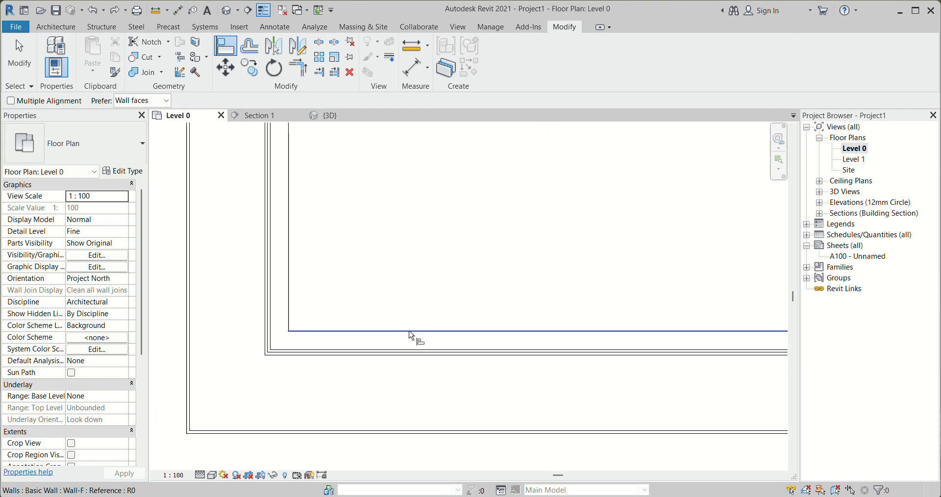
scroll(577, 311, up, 5)
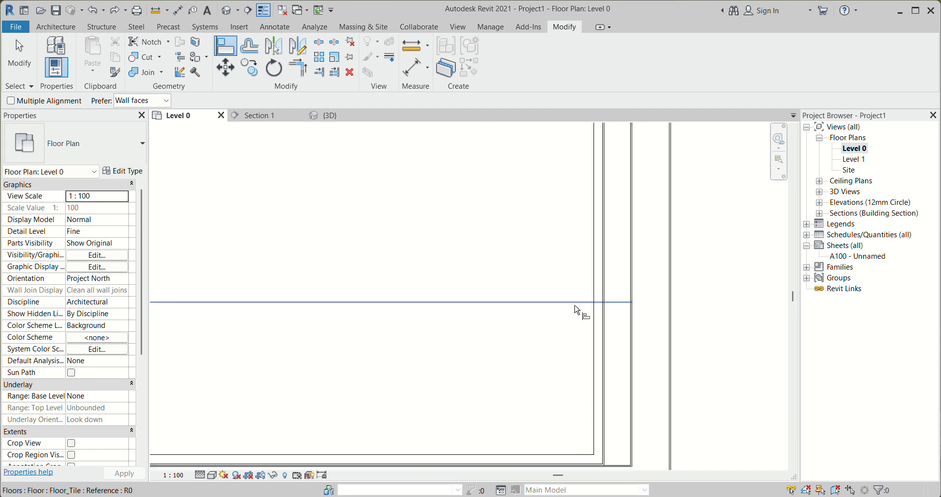
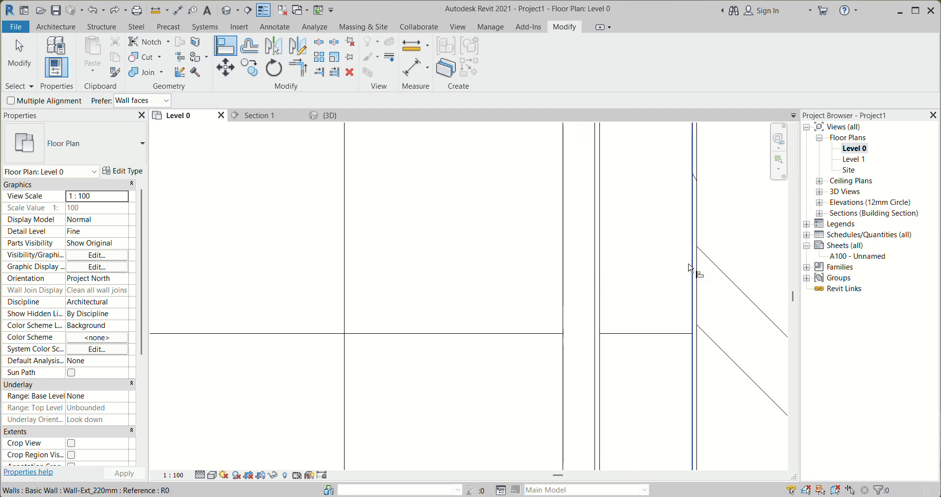
Align the right-hand Wall-F wall with the inner face of the exterior wall near the plan's lower-right corner
scroll(603, 289, down, 2)
scroll(616, 294, down, 3)
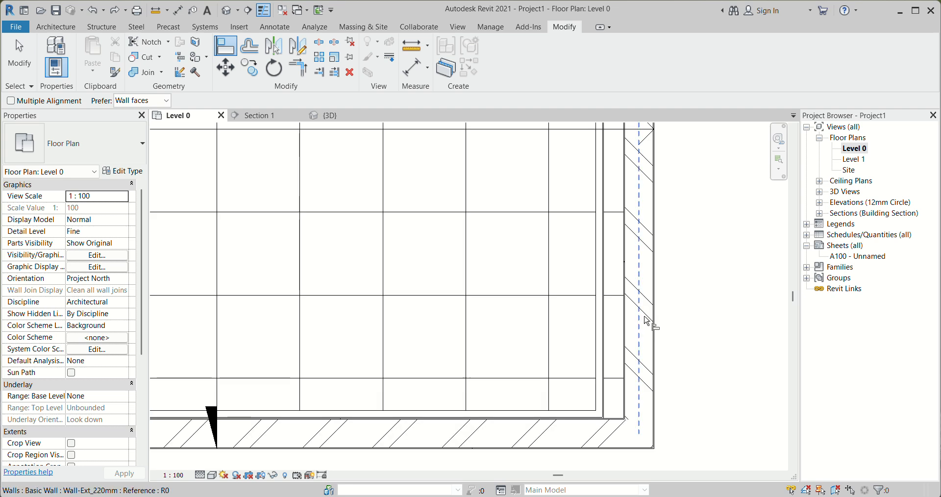
scroll(624, 405, up, 3)
click(624, 404)
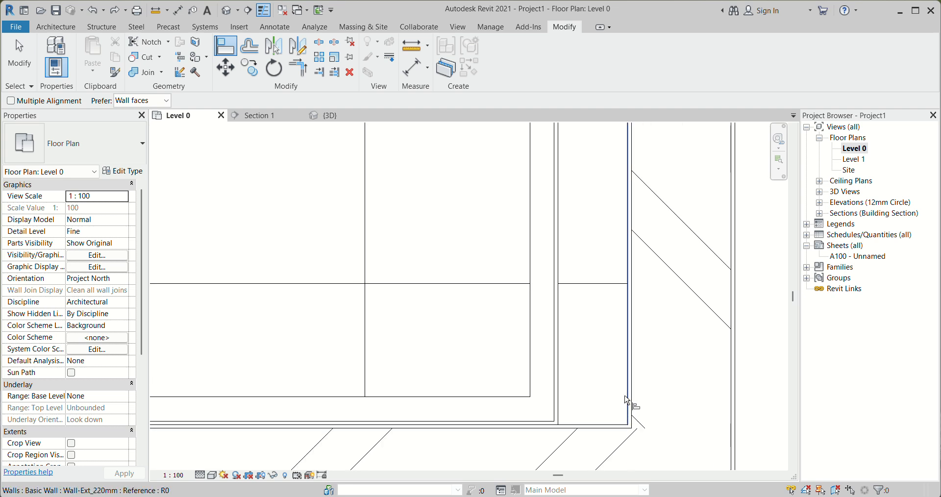
click(559, 388)
scroll(613, 415, down, 5)
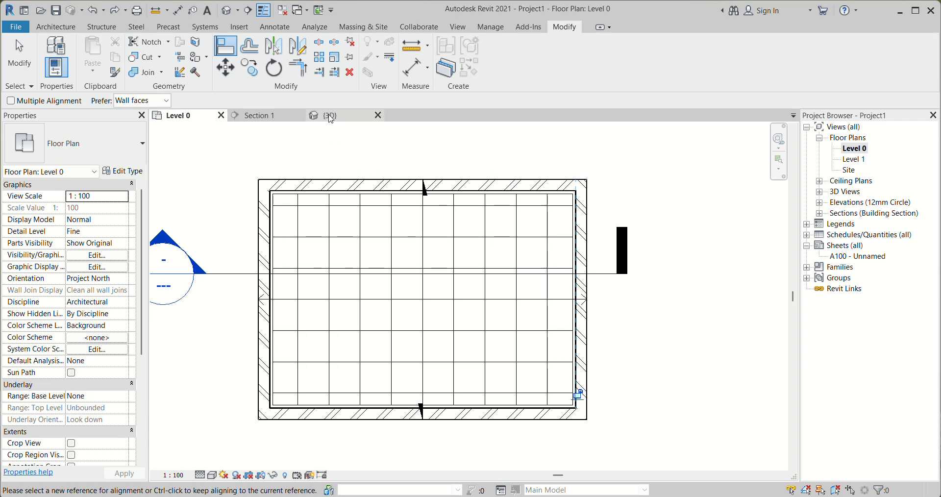
Examine in the 3D view how the Wall-F walls meet the exterior walls and the tile floor
click(325, 115)
click(19, 54)
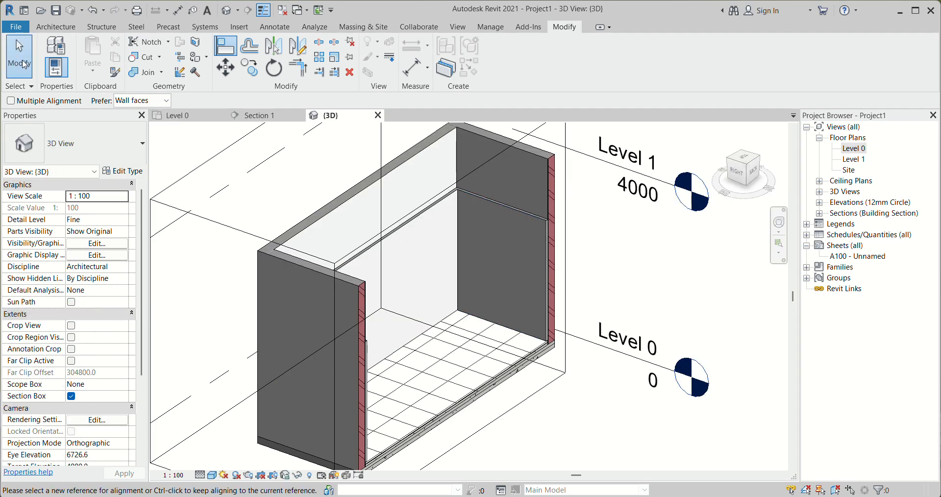
scroll(549, 249, down, 2)
middle_drag(610, 355, 576, 355)
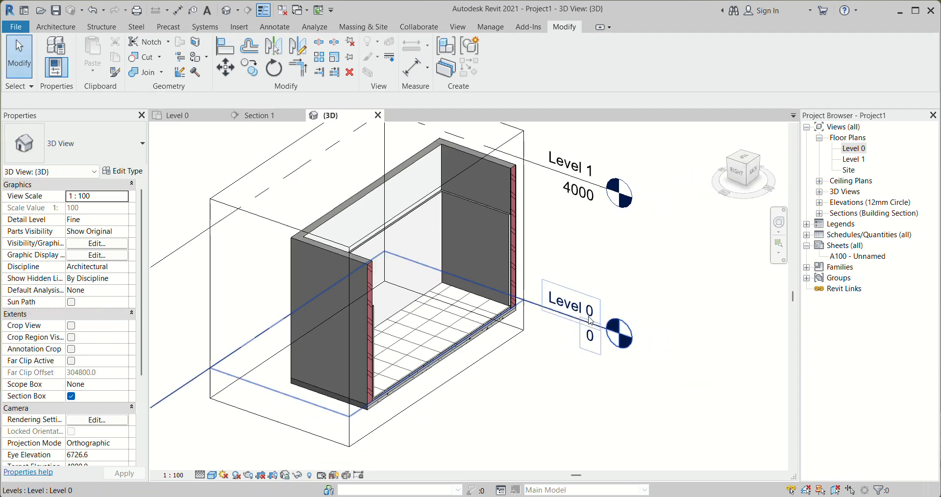
middle_drag(581, 281, 492, 282)
scroll(400, 332, up, 3)
scroll(450, 290, up, 5)
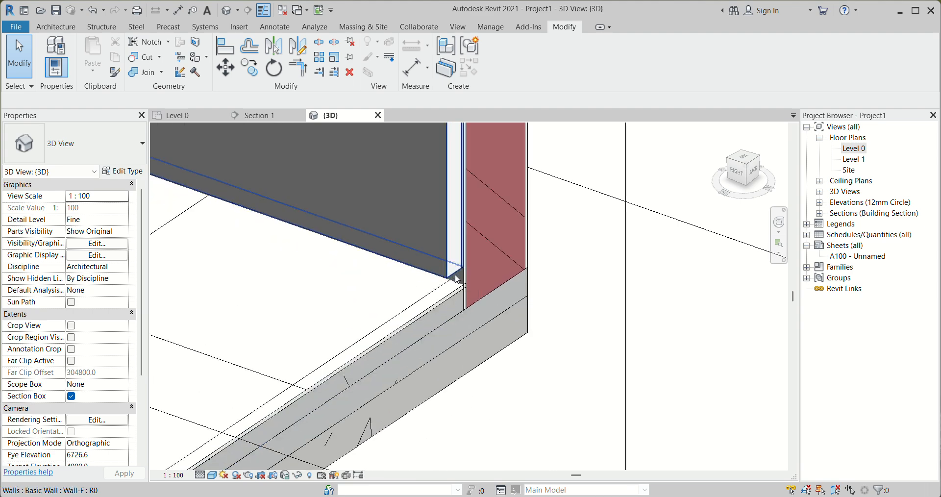
scroll(454, 278, down, 8)
scroll(576, 251, up, 2)
scroll(575, 251, down, 5)
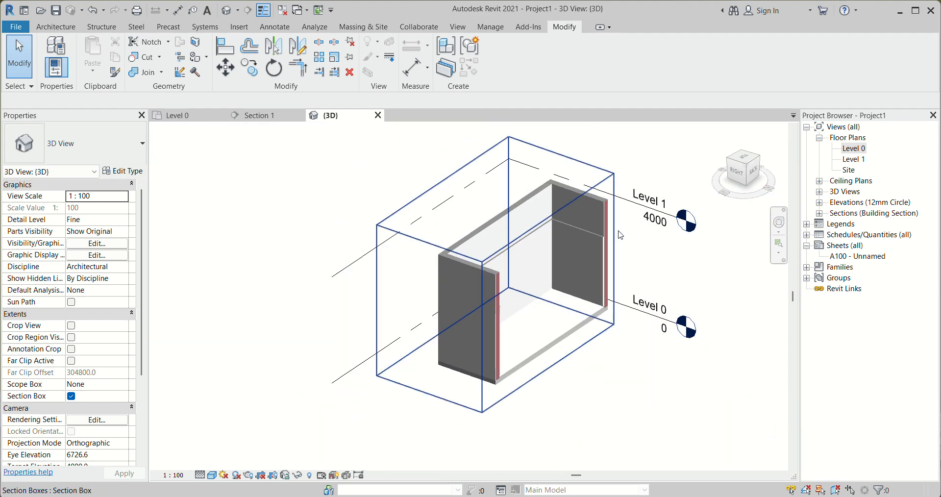
shift+middle_drag(636, 303, 402, 323)
scroll(442, 234, up, 5)
scroll(442, 233, up, 3)
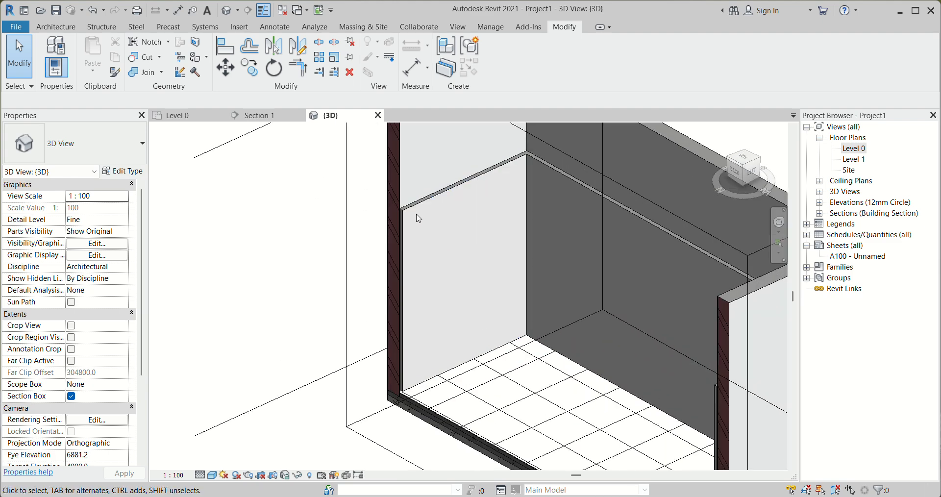
scroll(425, 206, down, 3)
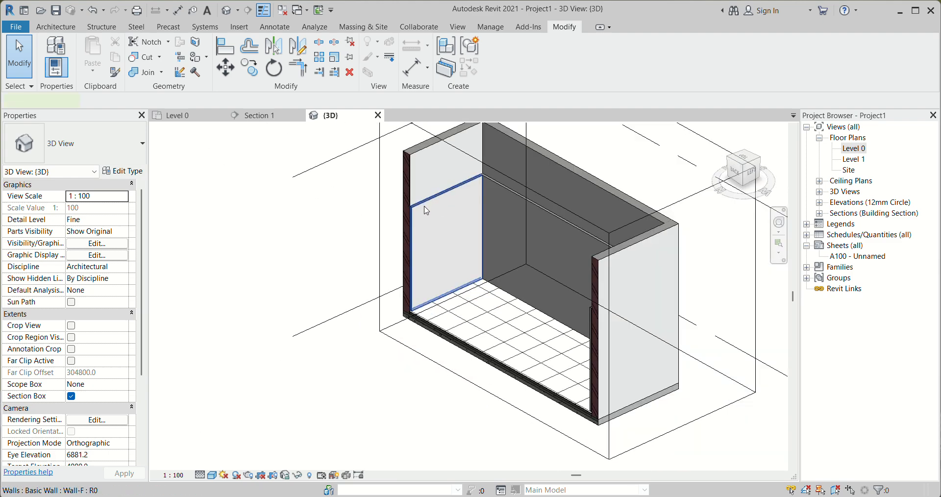
Select all Wall-F instances visible in the 3D view and set their unconnected height to 3000 mm
click(425, 207)
right_click(425, 206)
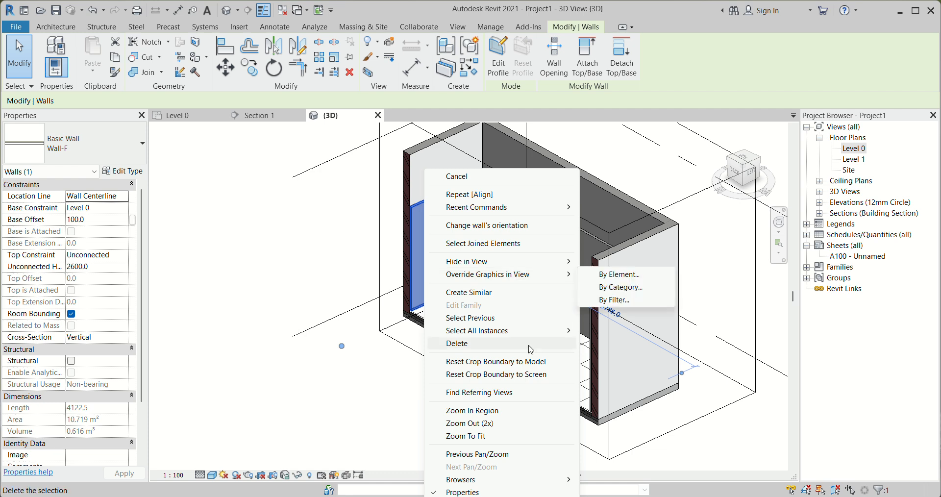
mouse_move(532, 332)
click(617, 332)
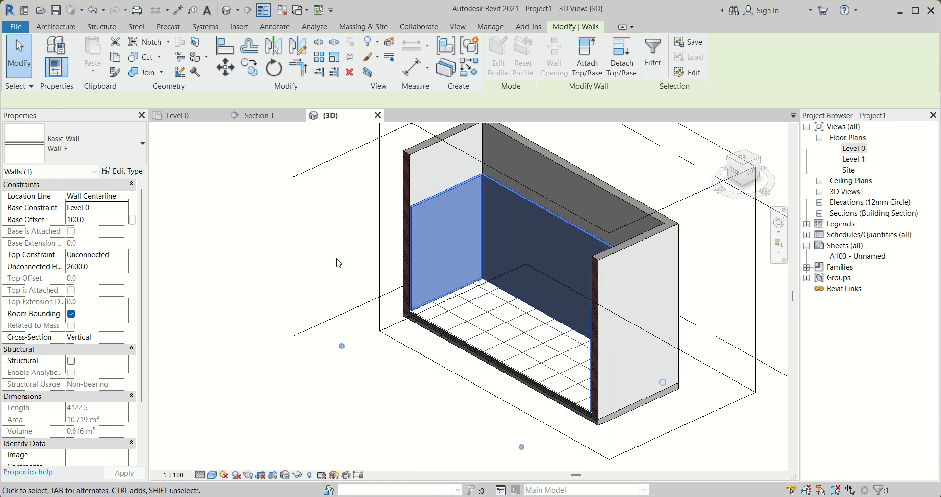
click(125, 263)
text(300)
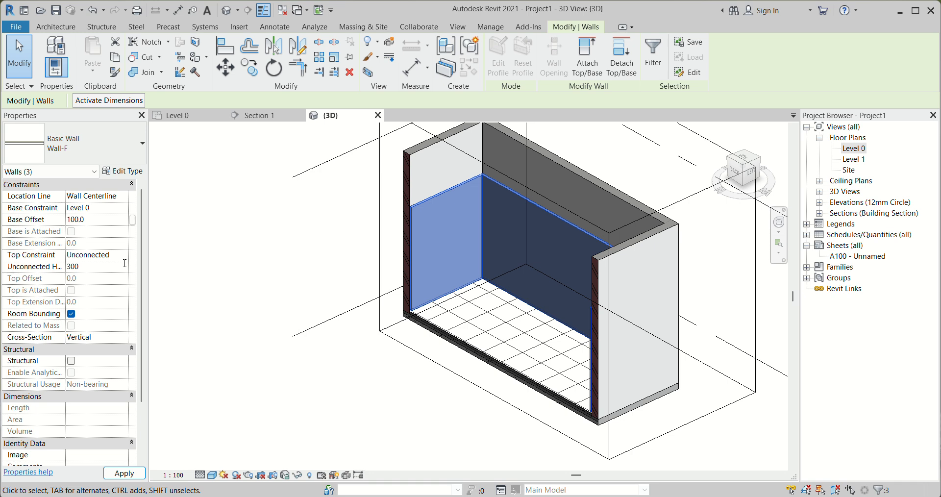
text(0)
key(Return)
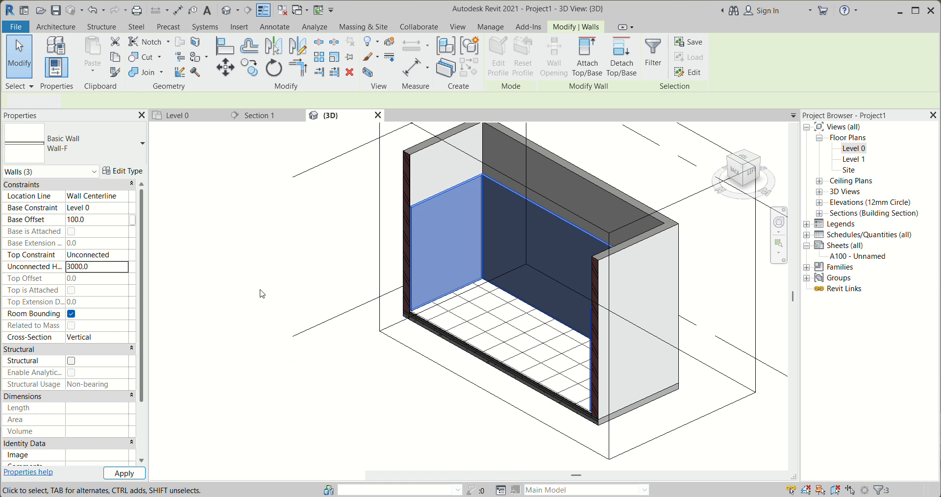
click(262, 294)
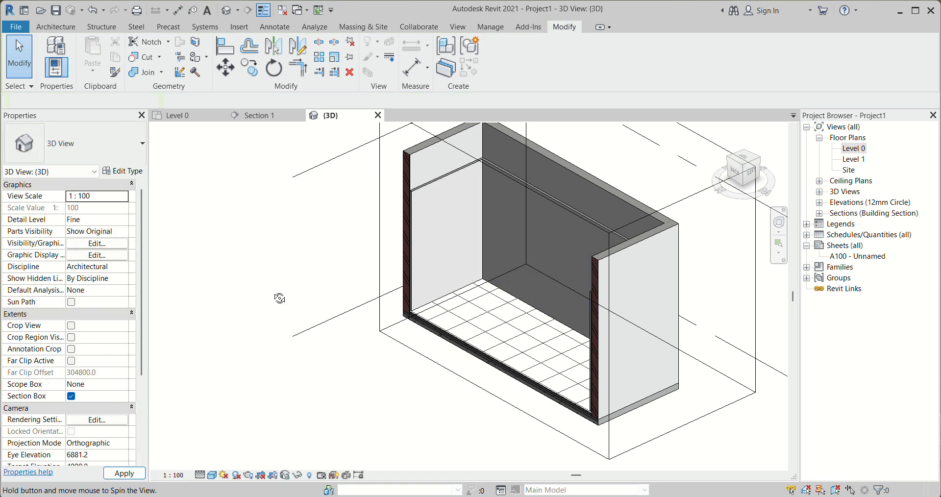
Flip the orientation of the long Wall-F wall visible in 3D so its tan finish faces the room
shift+middle_drag(371, 318, 410, 332)
scroll(399, 214, up, 5)
scroll(563, 178, down, 5)
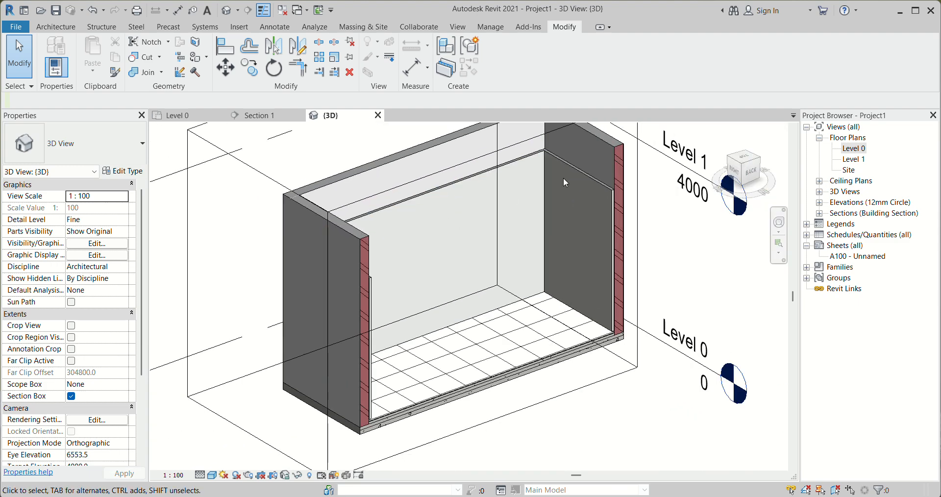
scroll(622, 188, up, 6)
scroll(643, 195, up, 2)
scroll(666, 199, up, 4)
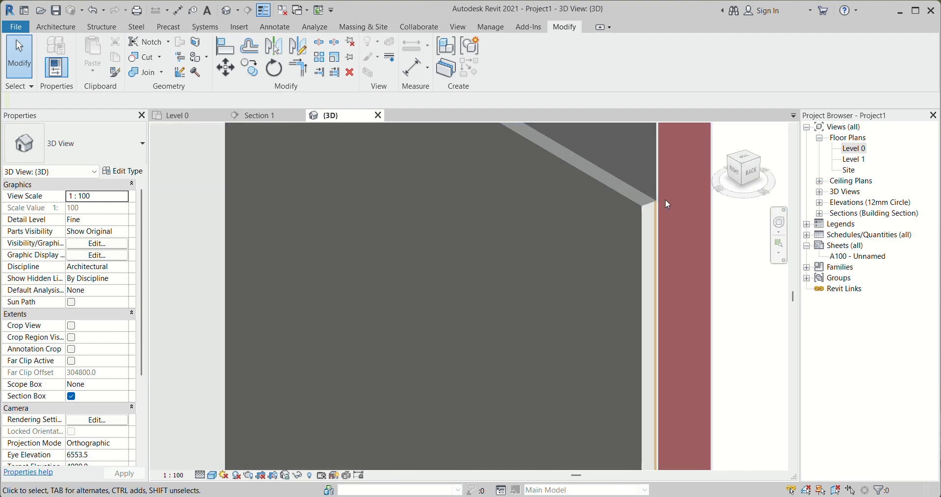
scroll(687, 214, down, 8)
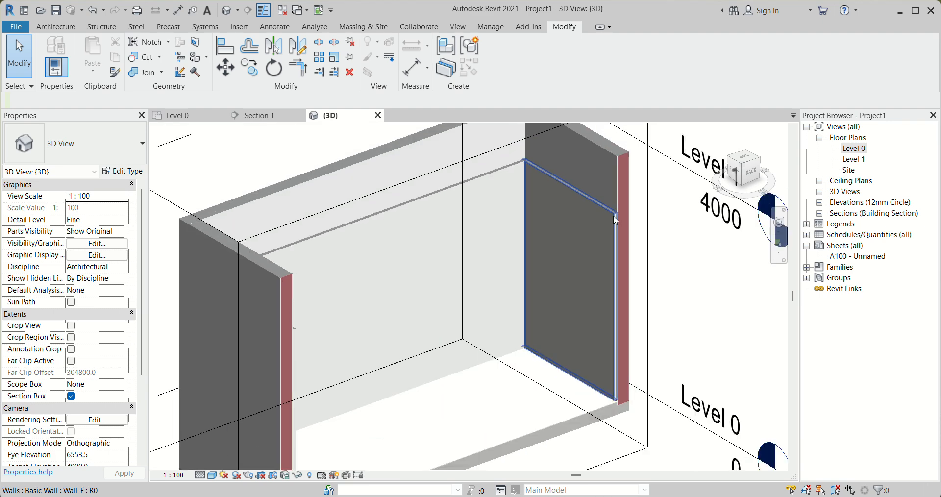
click(440, 203)
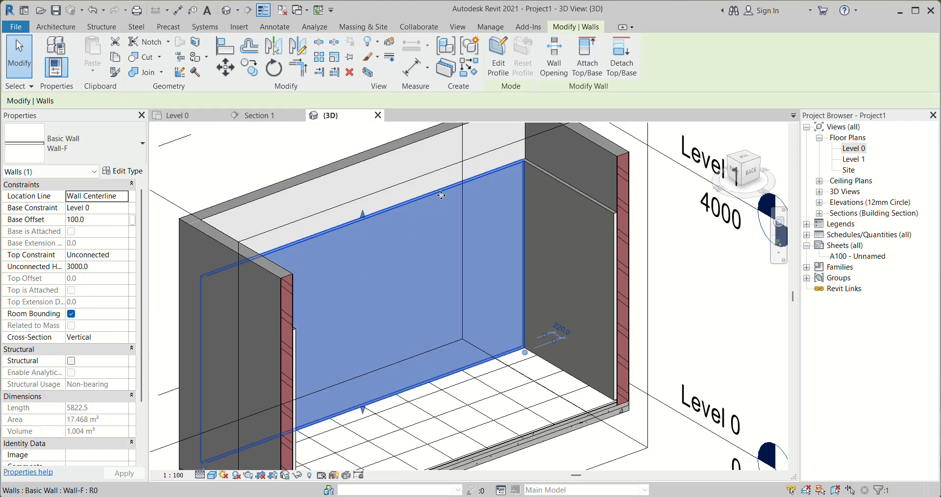
click(704, 258)
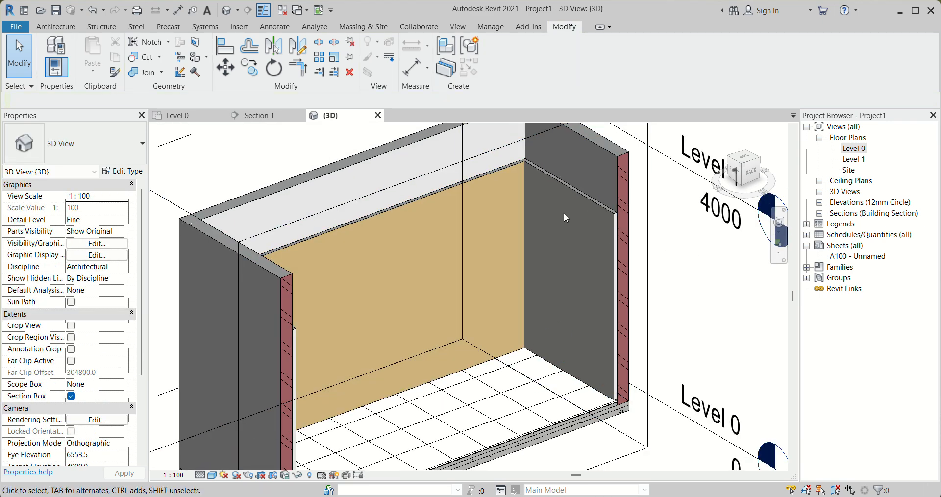
Flip the two short Wall-F end walls so their tan finish sides face the room
click(569, 189)
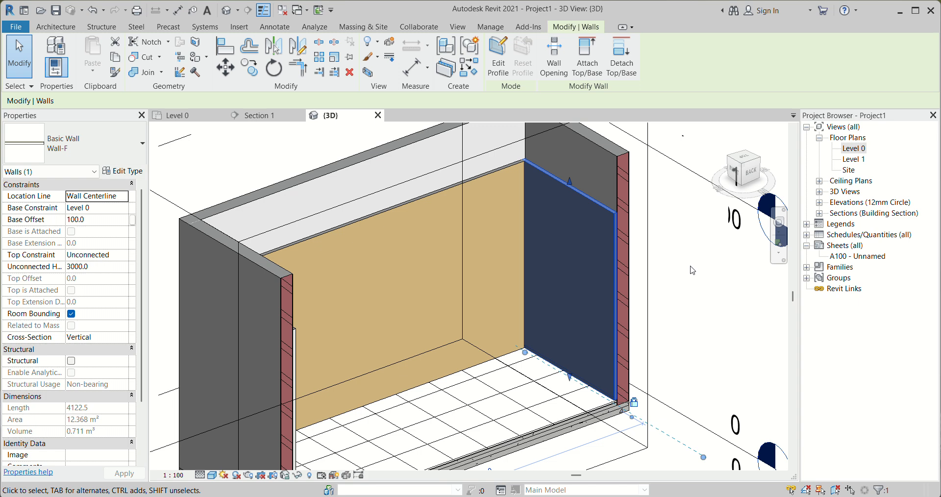
click(675, 294)
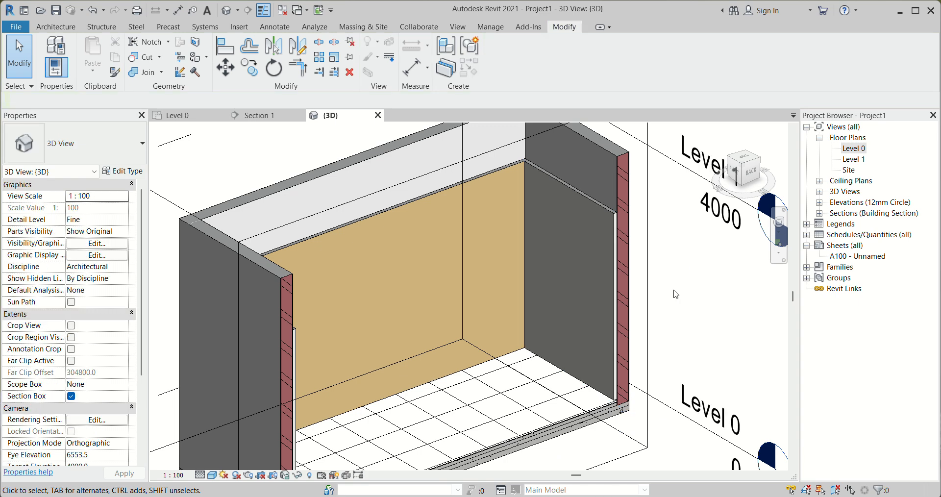
click(587, 199)
click(708, 272)
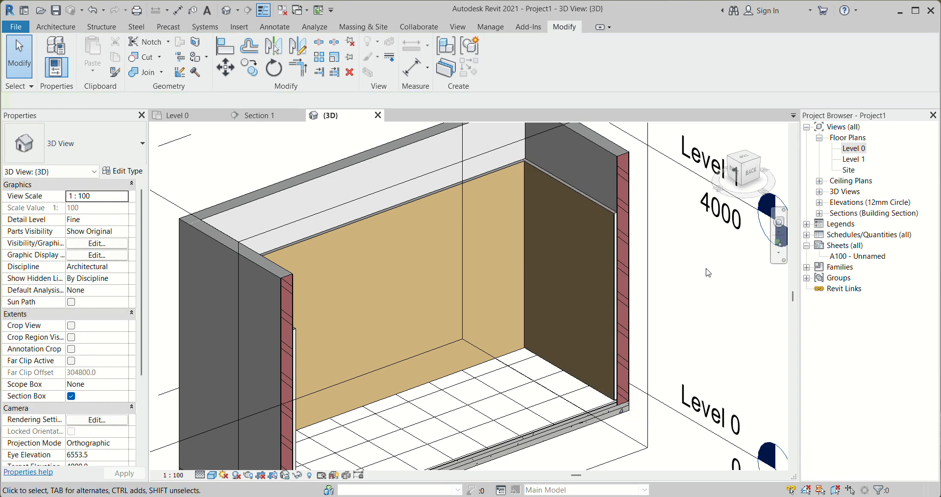
scroll(703, 272, down, 3)
shift+middle_drag(703, 290, 539, 275)
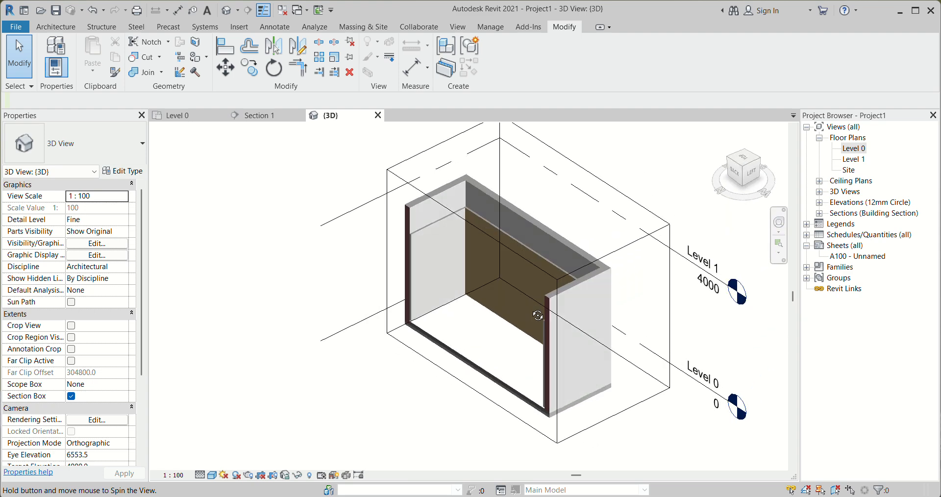
click(426, 236)
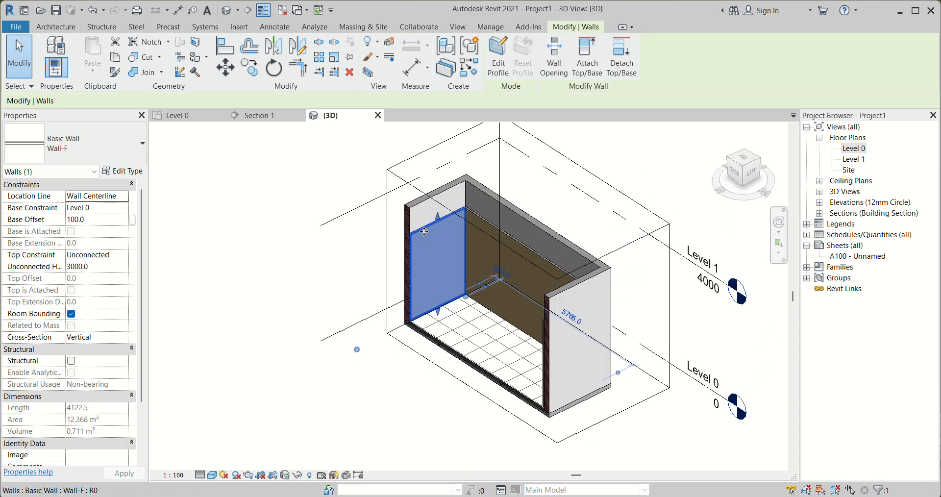
click(264, 264)
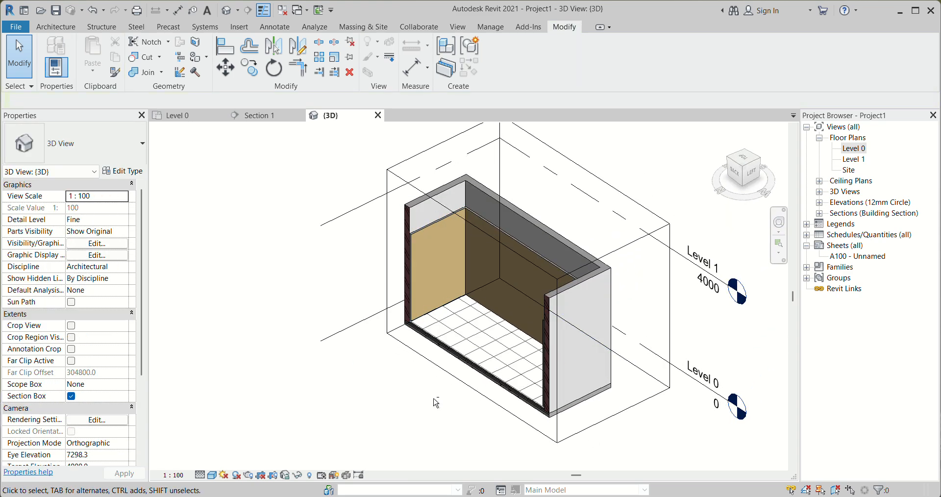
Examine the flipped Wall-F walls in 3D, including their junctions with the floor and exterior walls
shift+middle_drag(378, 404, 631, 386)
scroll(686, 330, up, 8)
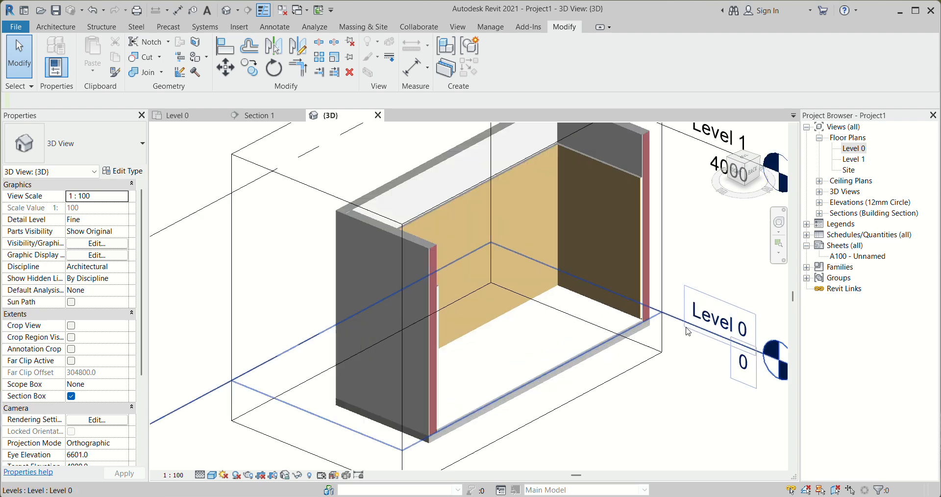
scroll(572, 321, down, 6)
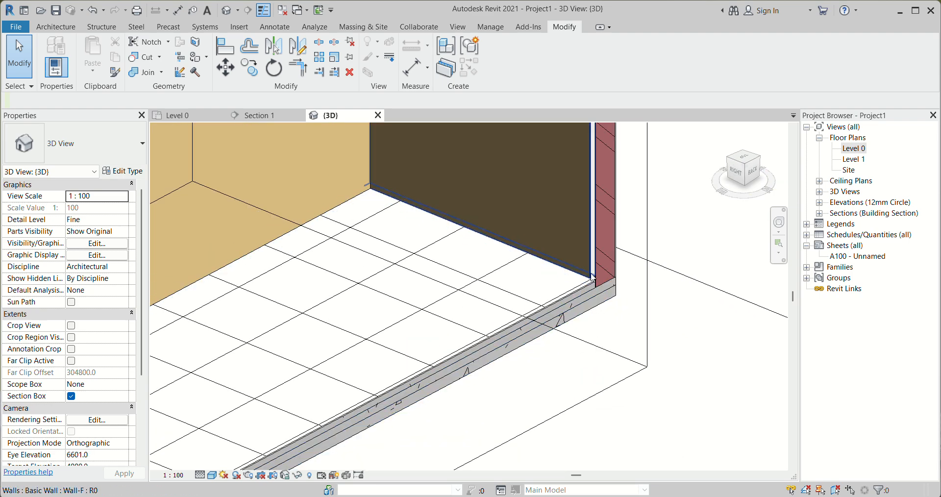
shift+middle_drag(572, 321, 611, 315)
scroll(346, 412, up, 3)
scroll(314, 353, down, 6)
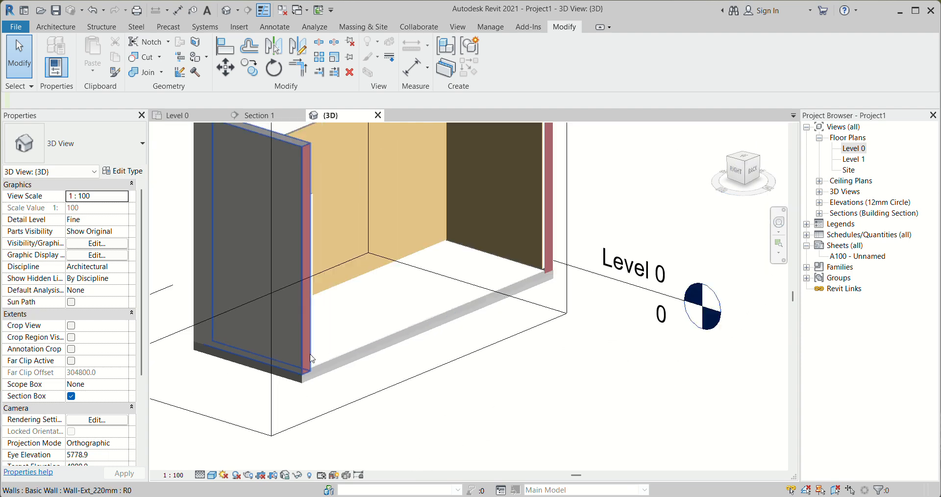
scroll(437, 238, up, 2)
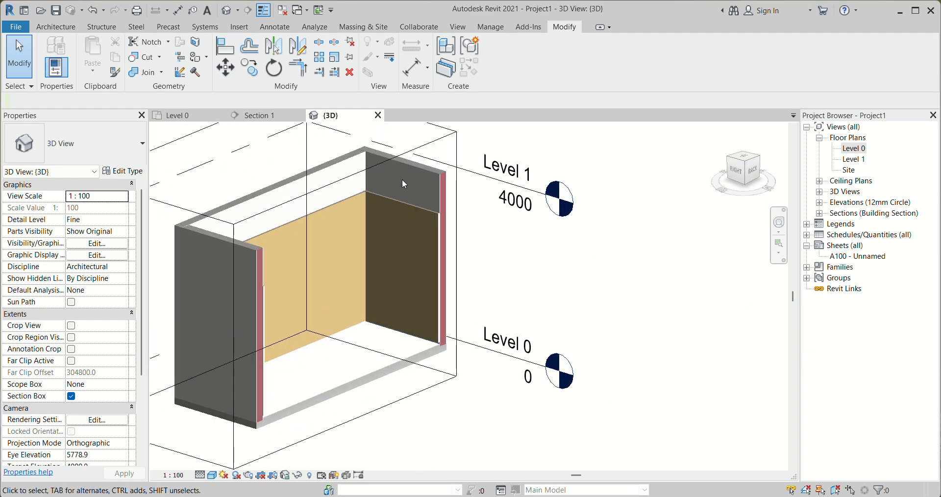
Extend the 3D view's section box beyond the back exterior wall so that it encloses the whole building
click(437, 140)
scroll(444, 194, down, 1)
shift+middle_drag(381, 282, 351, 242)
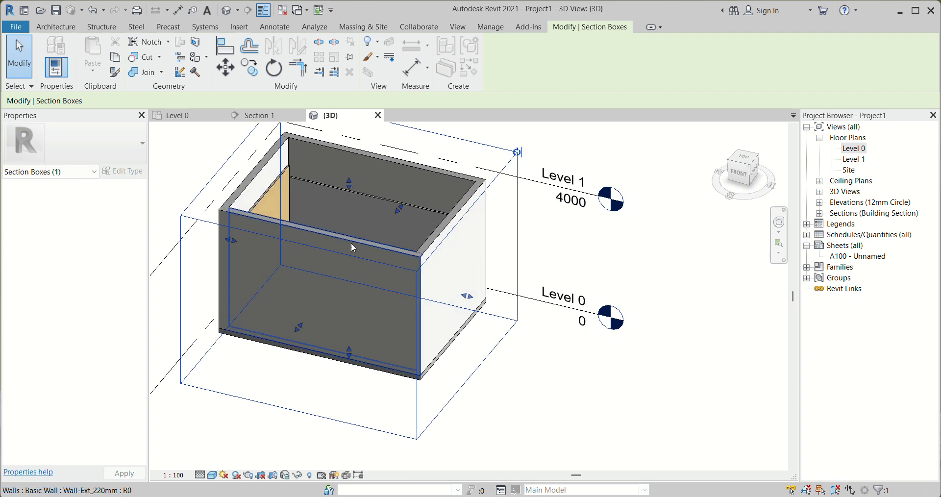
Flip the remaining long Wall-F wall at the back of the building and set its unconnected height to 3000 mm
click(341, 189)
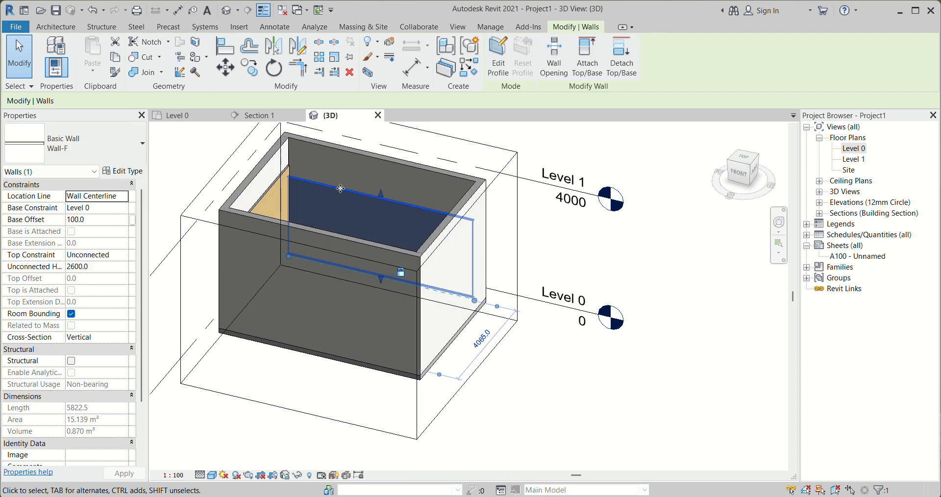
key(Escape)
scroll(318, 176, up, 3)
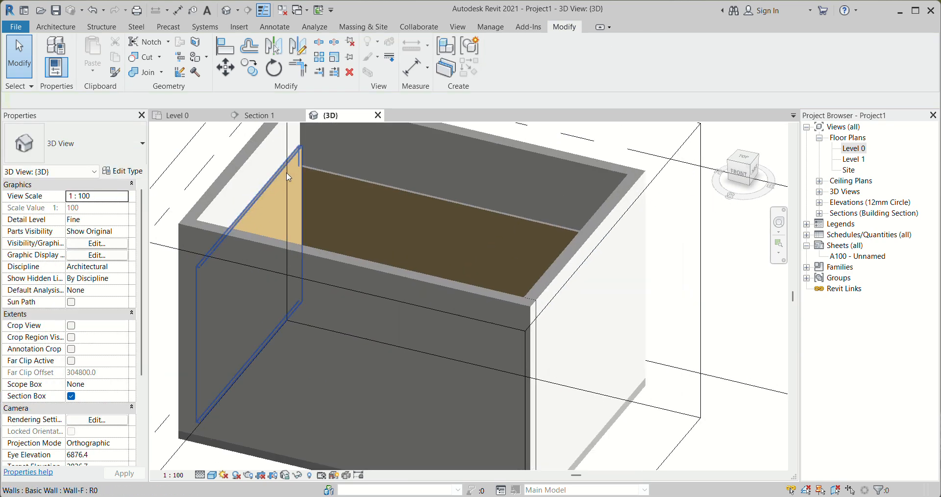
click(321, 179)
click(119, 271)
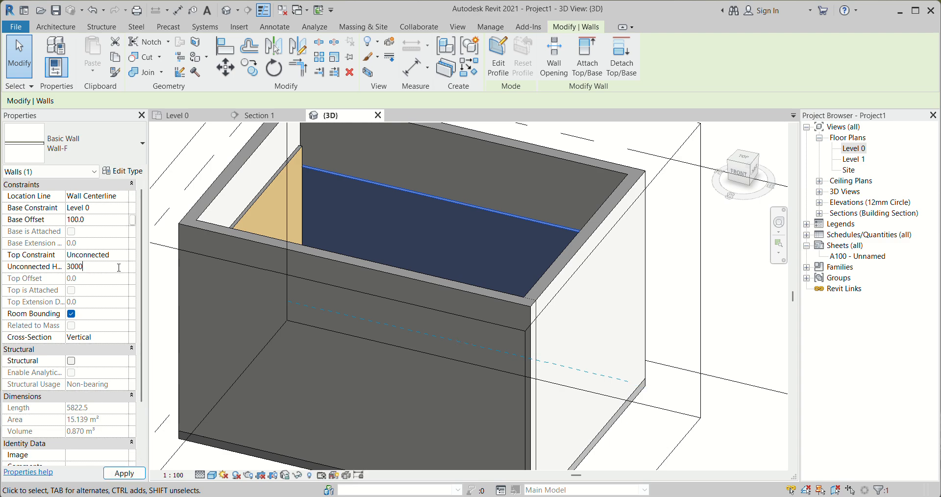
click(741, 325)
Check the finish walls in 3D from another angle and reopen the Level 0 floor plan
scroll(717, 314, down, 1)
shift+middle_drag(708, 312, 677, 345)
shift+middle_drag(453, 313, 485, 344)
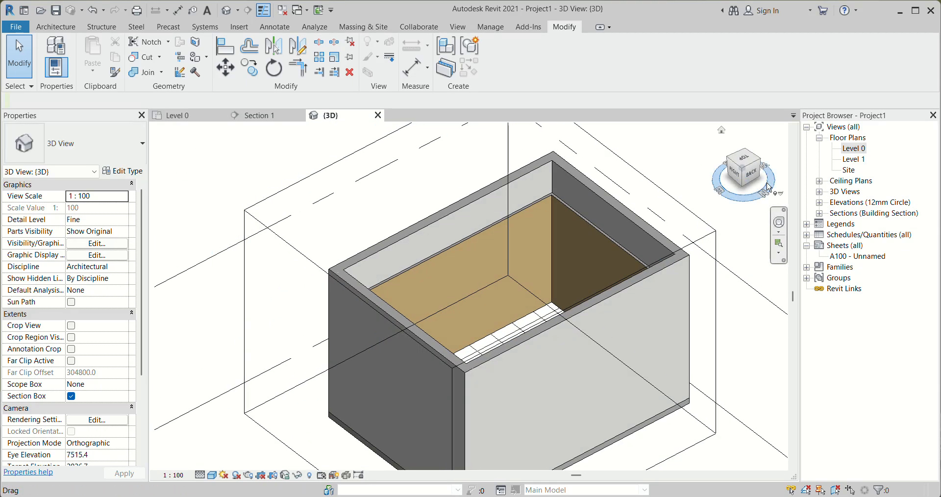
double_click(853, 148)
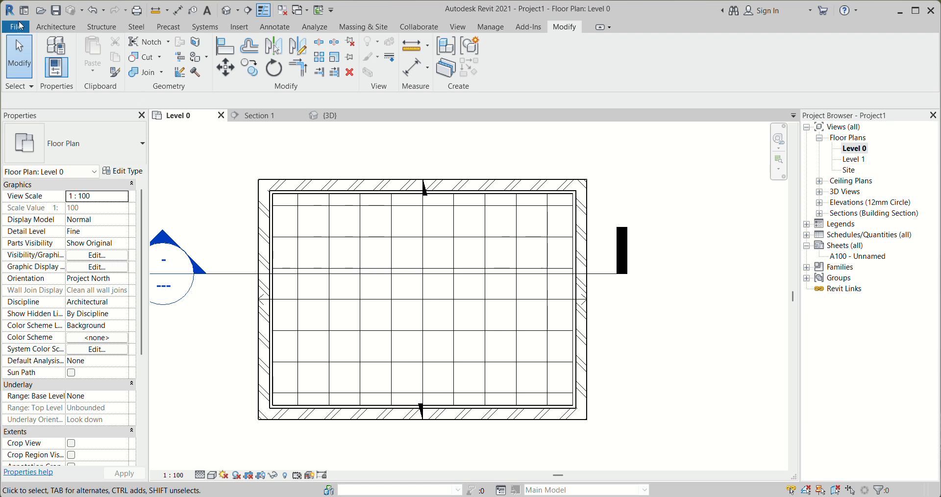
Place a Doors_ExtDbl_Flush 1810x2110mm double door in the front wall, about 500 mm from the left finish wall
click(60, 28)
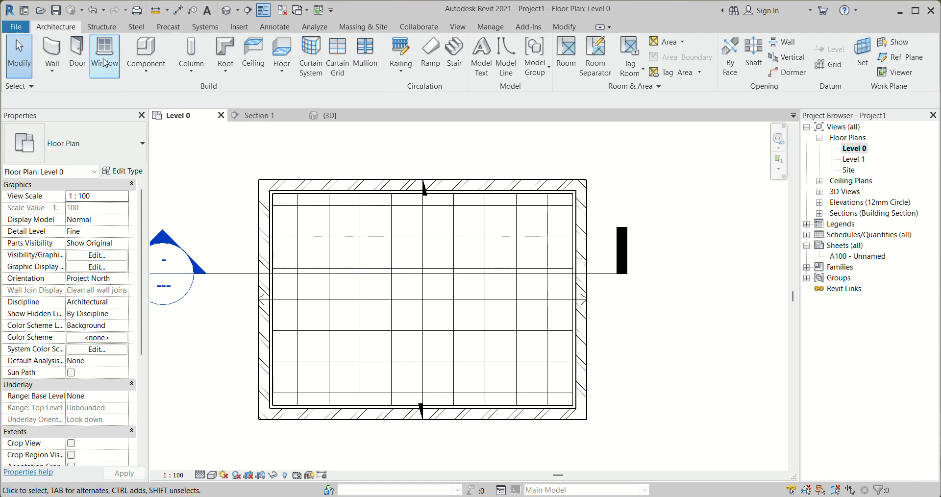
click(78, 66)
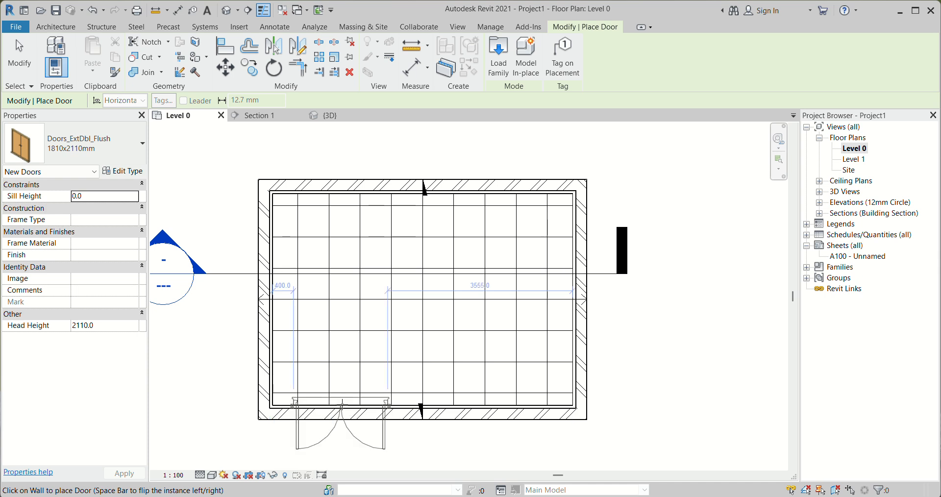
click(344, 414)
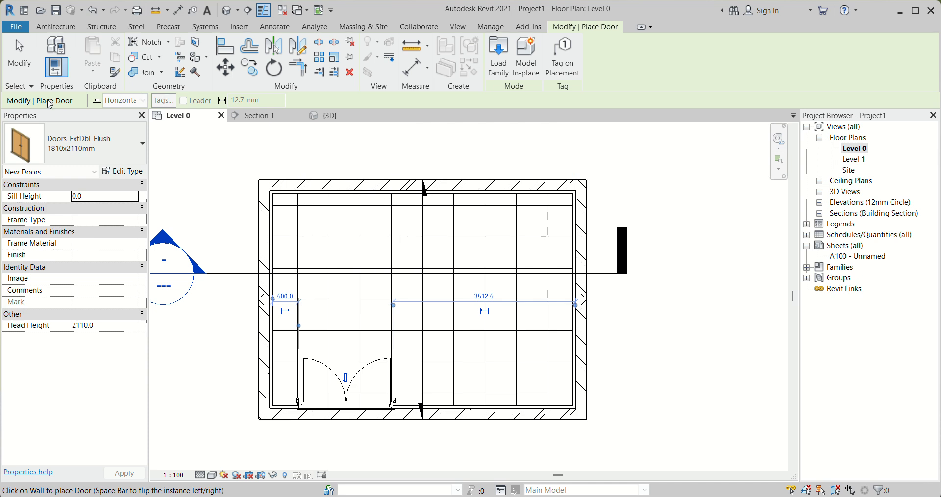
Place Windows_Sgl_Plain 1810x1210mm windows centred in the left exterior wall and in the back exterior wall about 700 mm from its right end
click(51, 27)
click(103, 44)
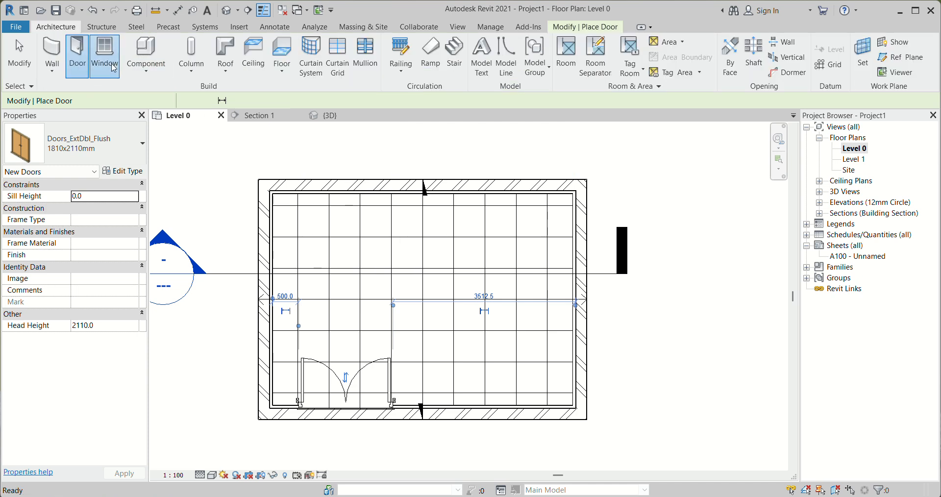
click(93, 150)
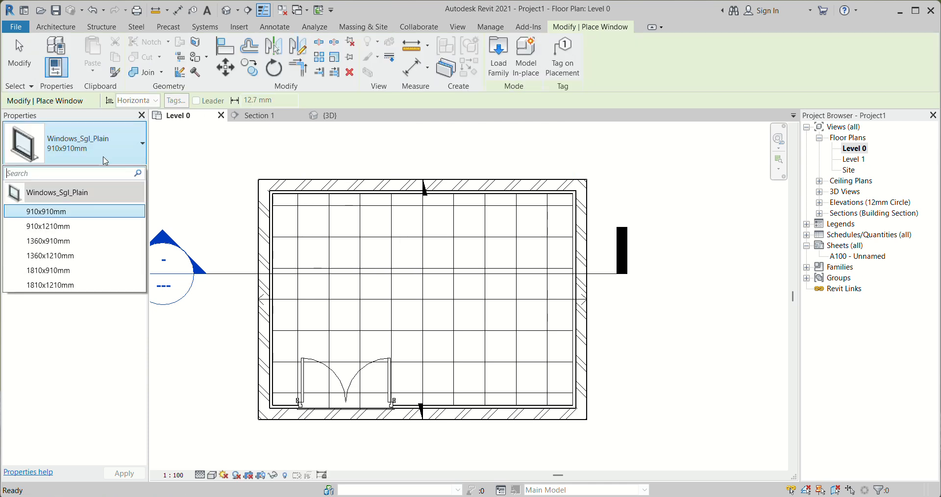
click(60, 288)
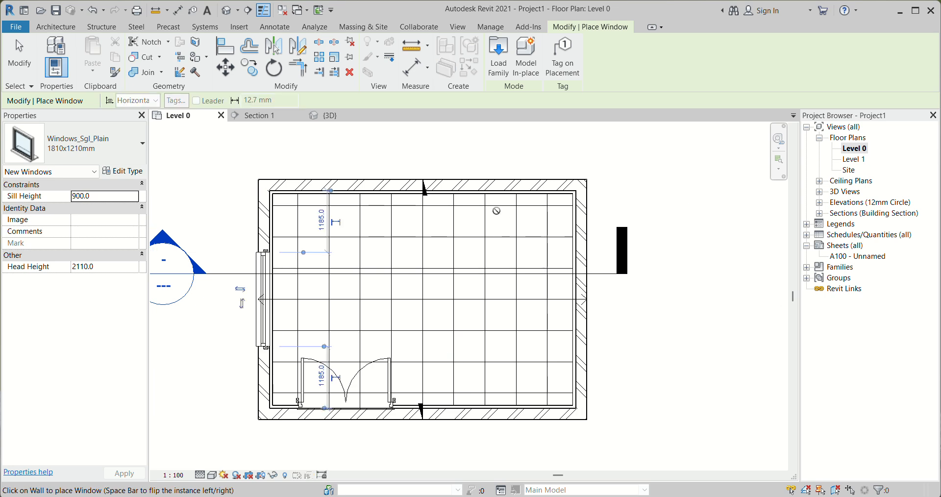
click(492, 184)
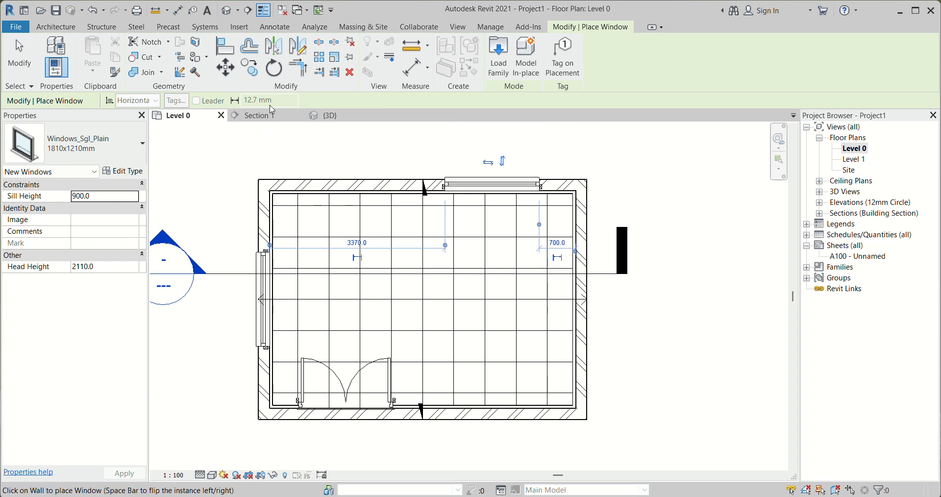
Examine the placed door and windows in 3D from inside and outside the building
click(327, 115)
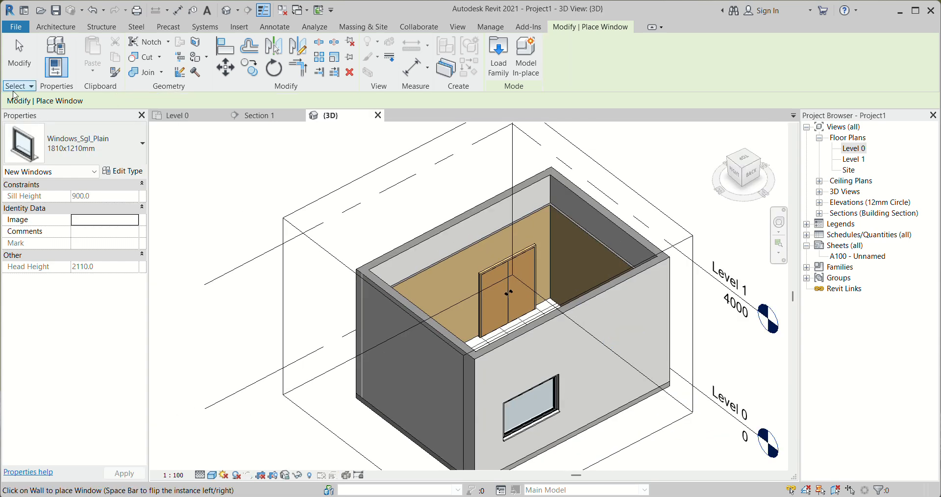
click(19, 60)
scroll(465, 258, down, 2)
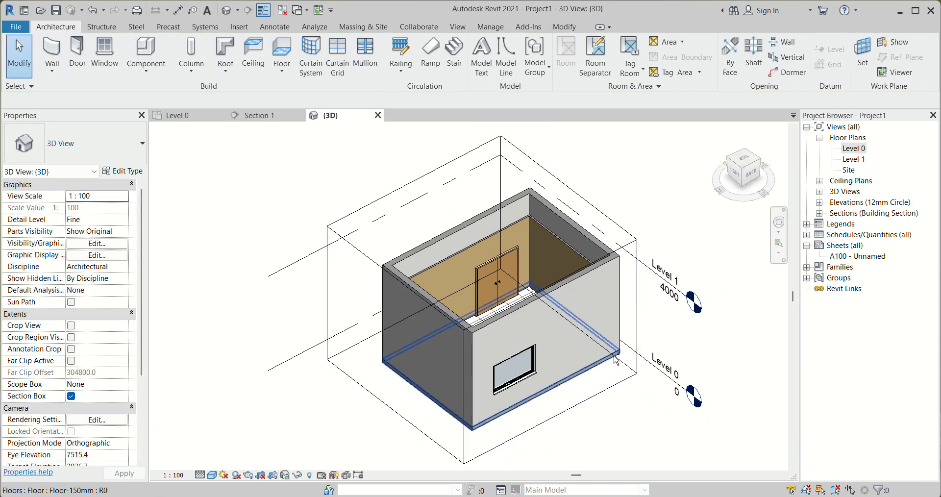
shift+middle_drag(616, 360, 505, 346)
scroll(484, 277, up, 5)
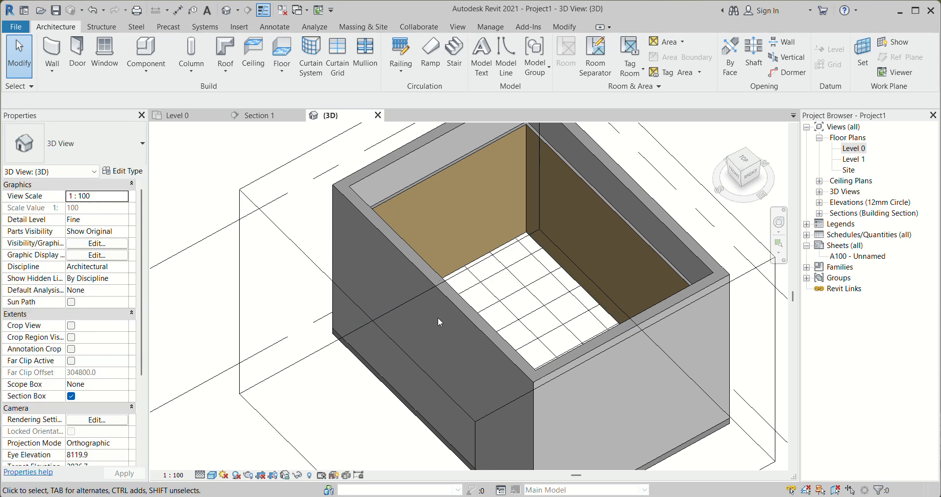
shift+middle_drag(528, 315, 429, 275)
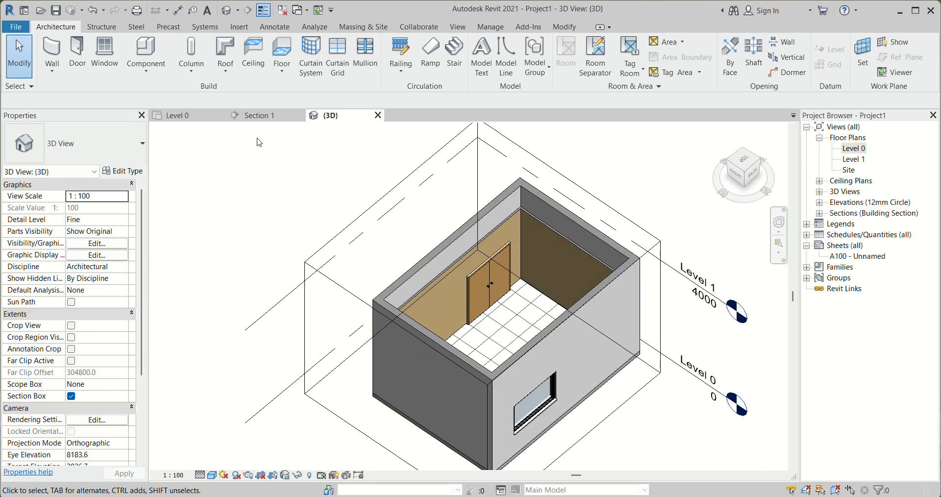
Delete the double door from the front finish wall in the Level 0 floor plan
click(200, 117)
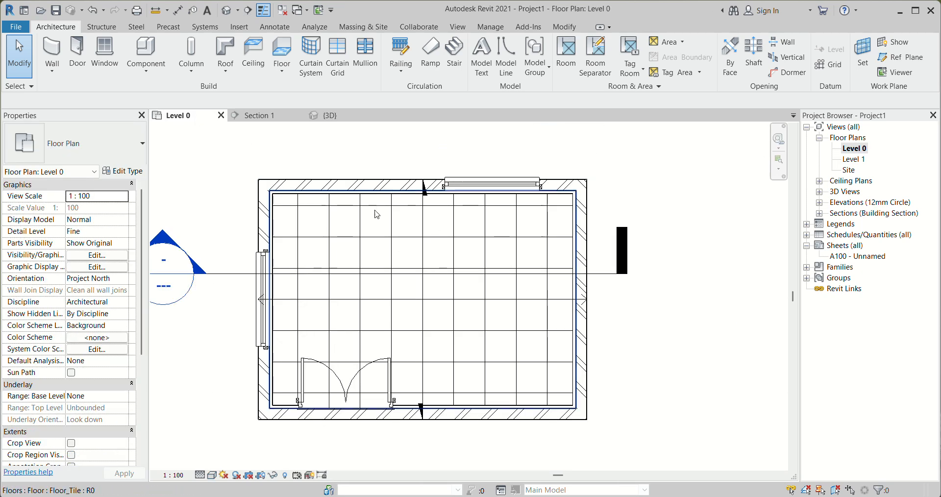
click(345, 392)
key(Escape)
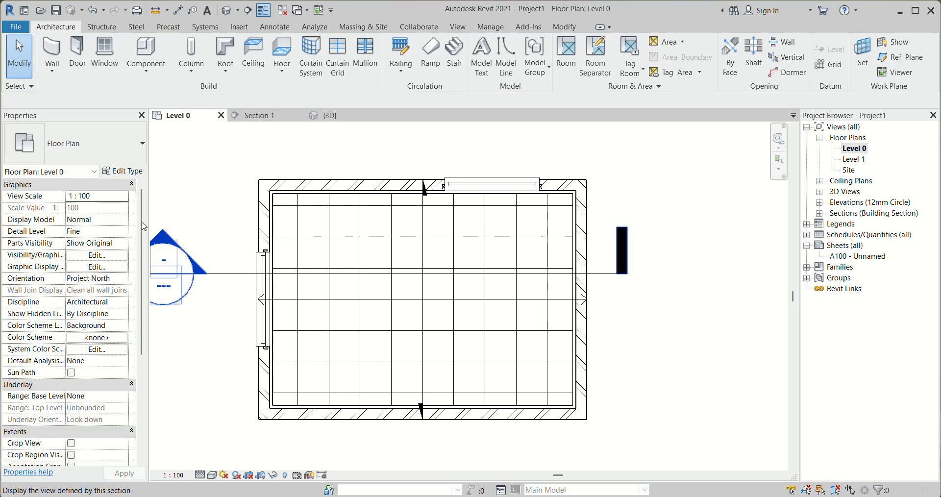
Place a Doors_ExtDbl_Flush 1810x2110mm door in the front exterior wall, opening inward, about 400 mm from the left exterior wall
click(81, 64)
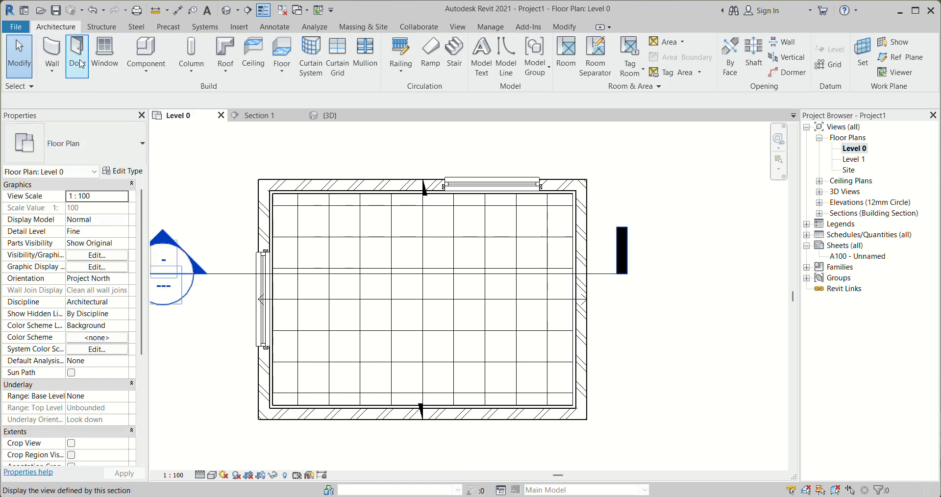
click(339, 421)
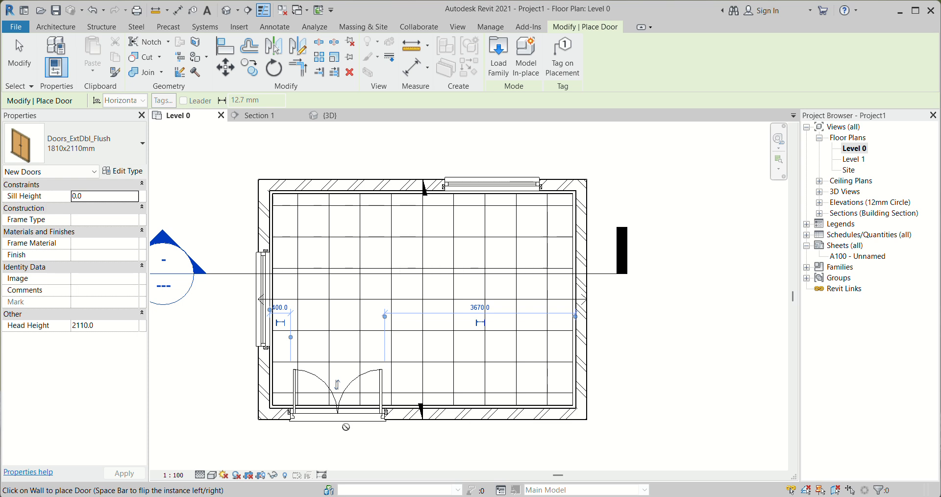
click(18, 56)
scroll(431, 430, up, 3)
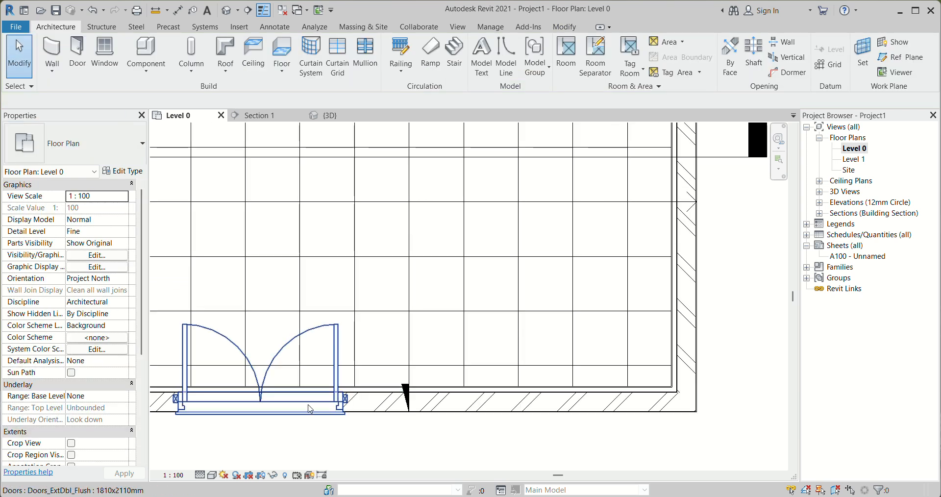
scroll(332, 398, down, 3)
Inspect in 3D how the front finish wall meets the door opening in the exterior wall
click(336, 115)
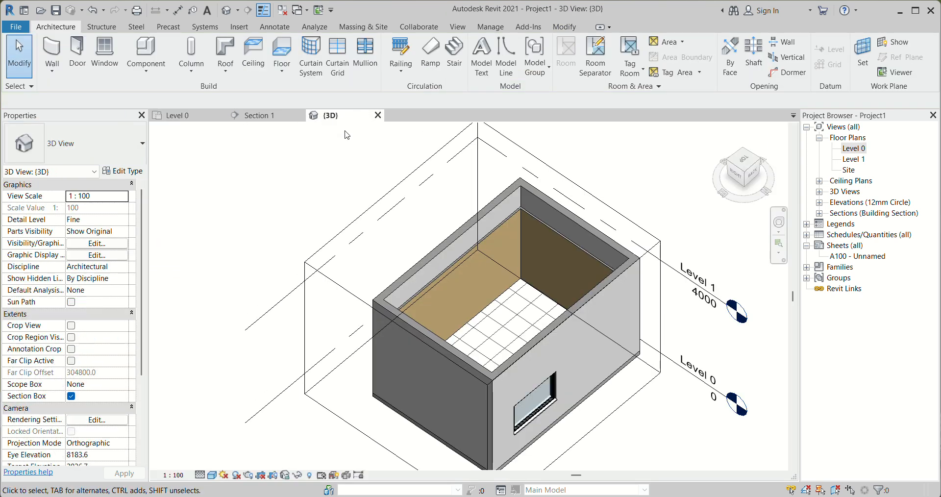
shift+middle_drag(431, 392, 377, 376)
scroll(390, 311, up, 2)
shift+middle_drag(443, 380, 563, 257)
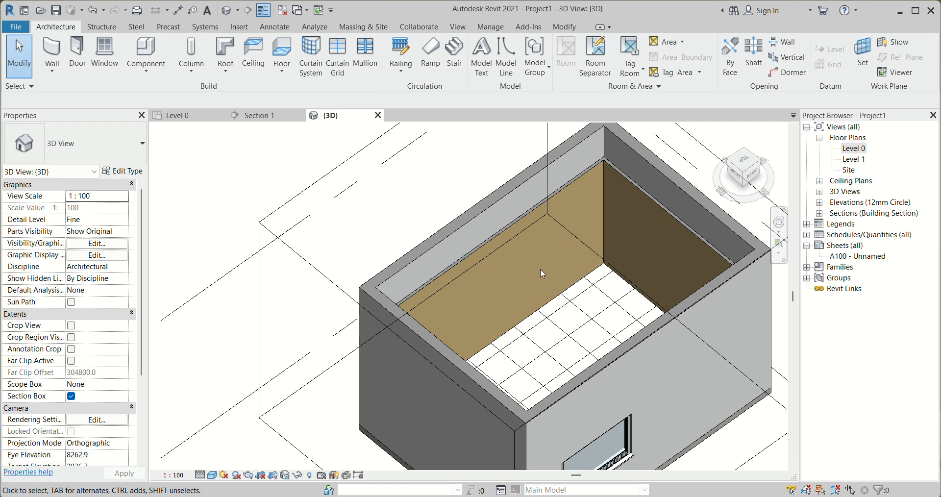
scroll(540, 270, down, 2)
scroll(415, 299, down, 2)
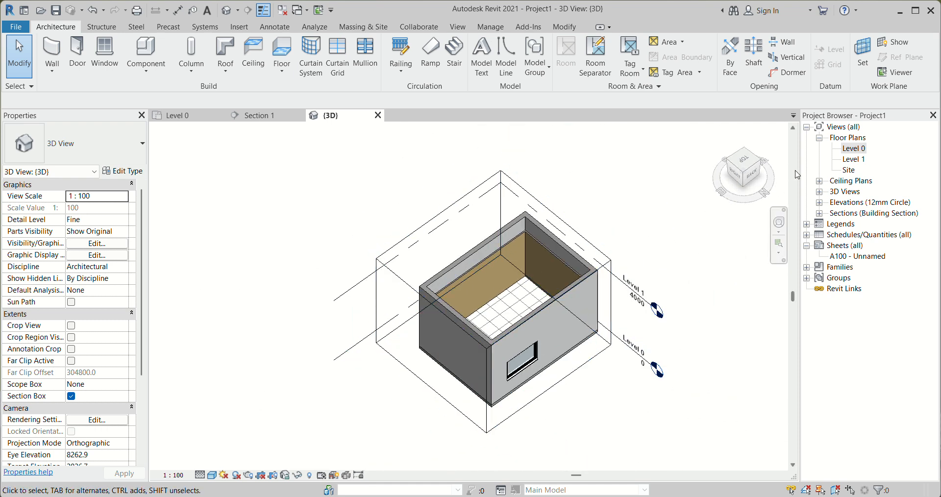
Flip Section 1 in the Level 0 plan so it looks toward the door wall, and open its section view
double_click(854, 148)
scroll(448, 293, down, 2)
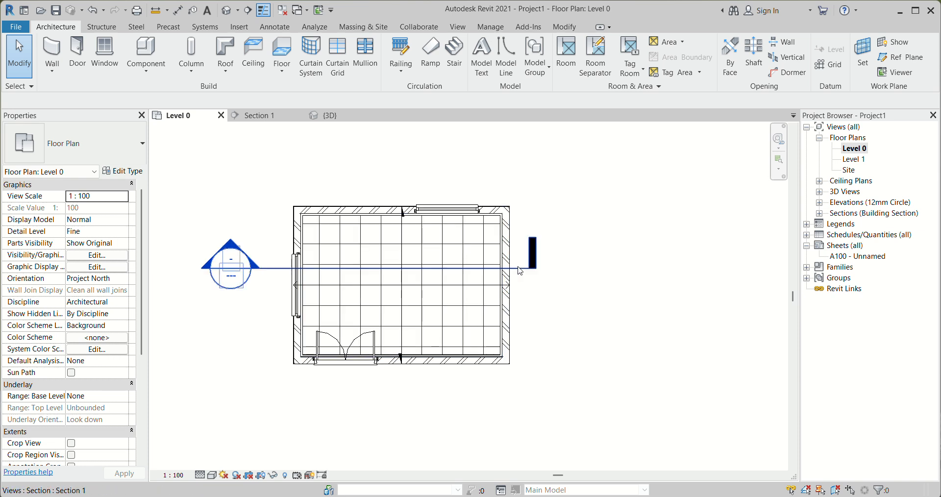
click(525, 274)
click(276, 307)
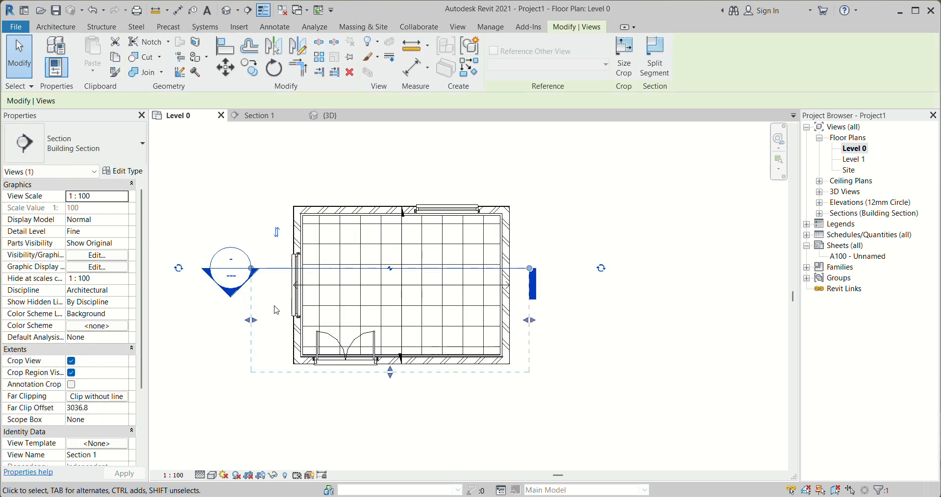
right_click(496, 268)
click(549, 257)
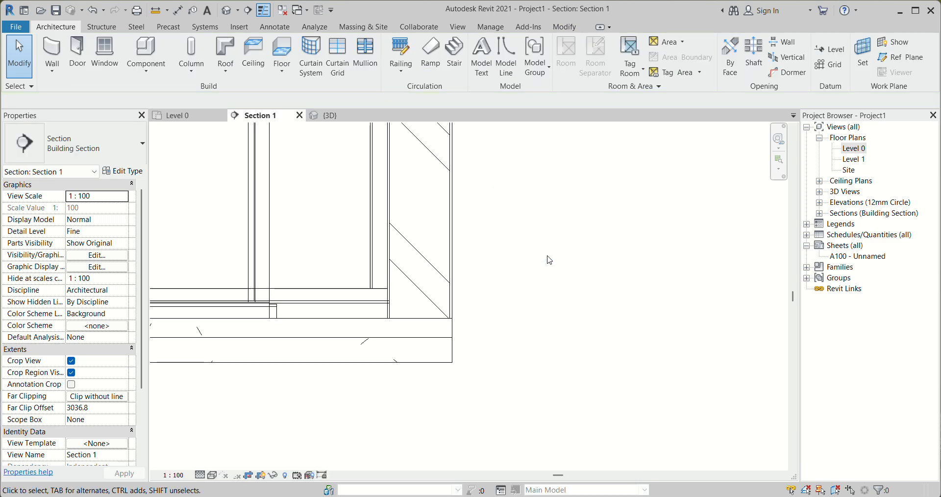
Edit the front Wall-F wall's profile and pick sketch lines along the left, top and right edges of the double door
scroll(506, 338, down, 5)
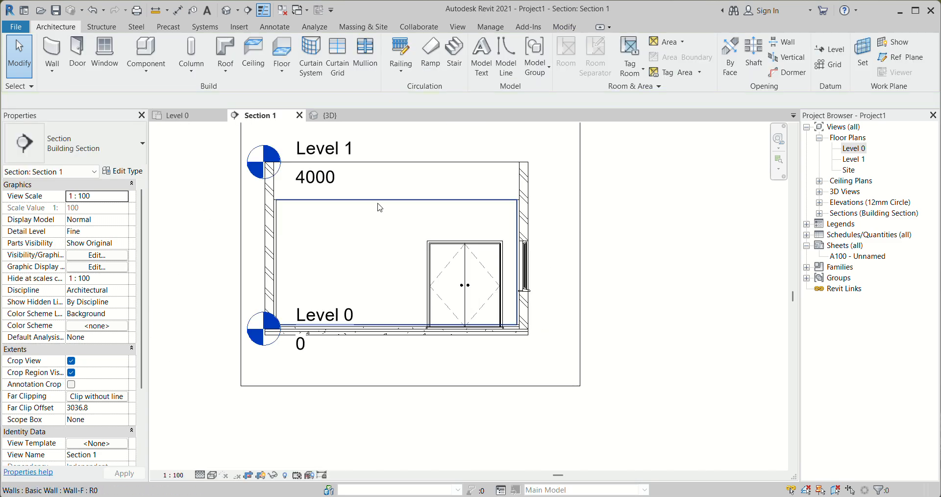
click(384, 201)
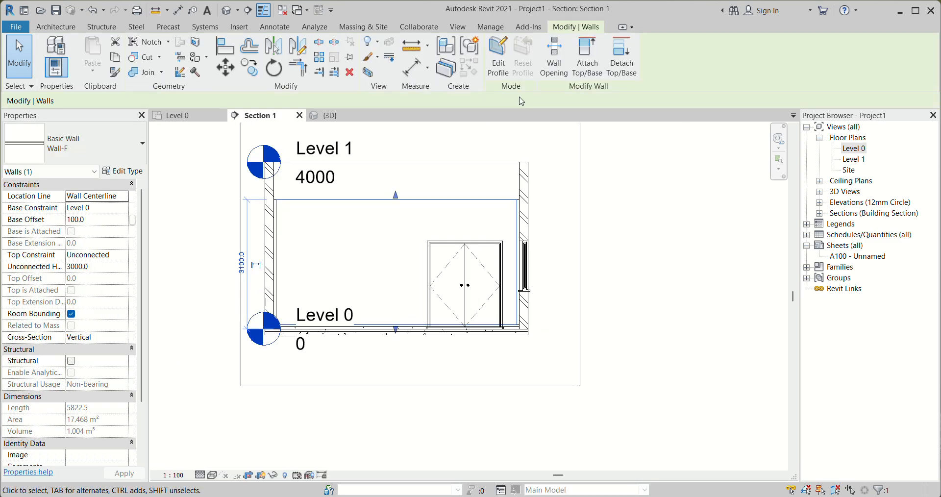
click(498, 63)
scroll(584, 273, up, 3)
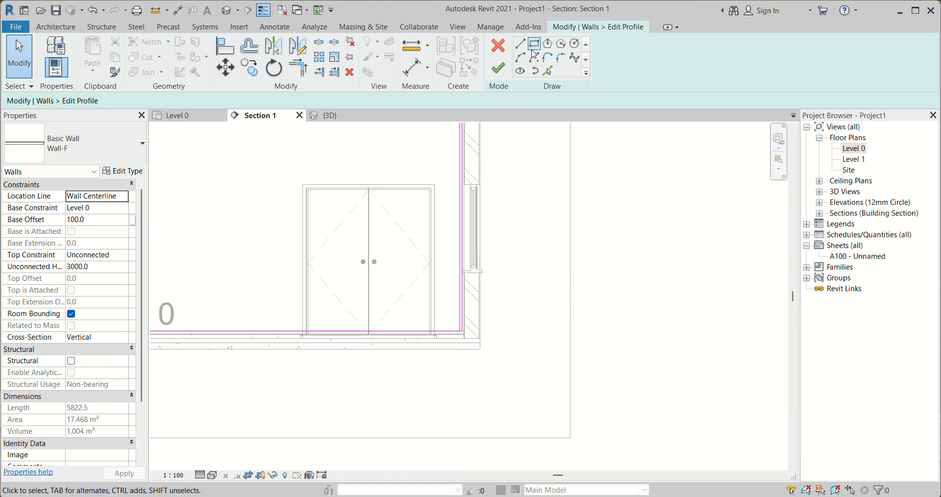
click(549, 72)
scroll(280, 196, up, 3)
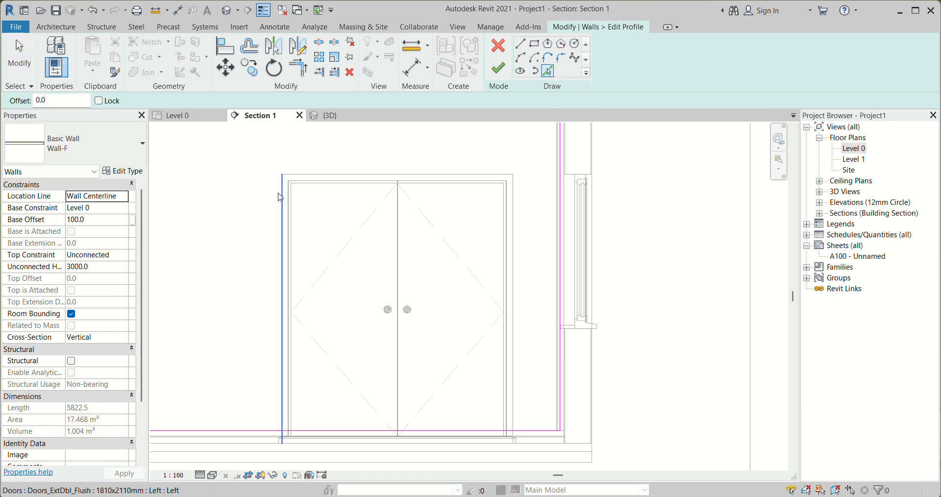
scroll(283, 198, up, 2)
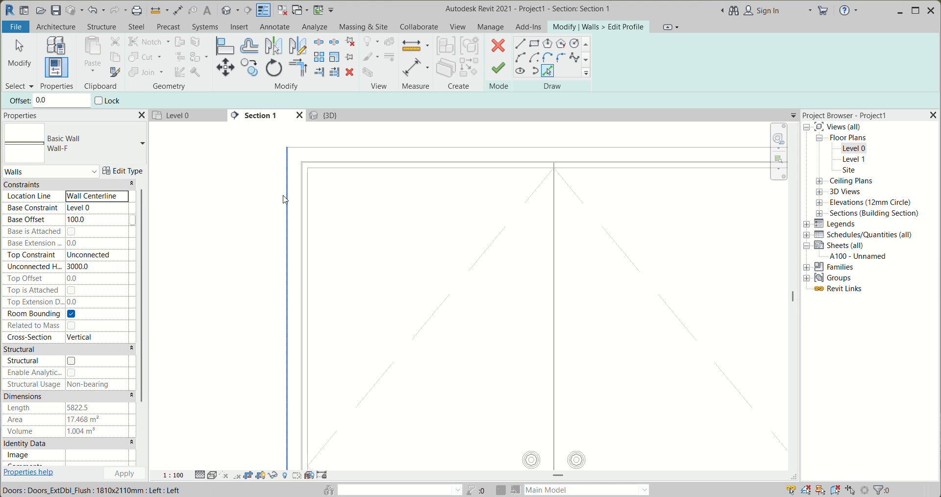
click(284, 199)
click(309, 151)
scroll(409, 185, down, 2)
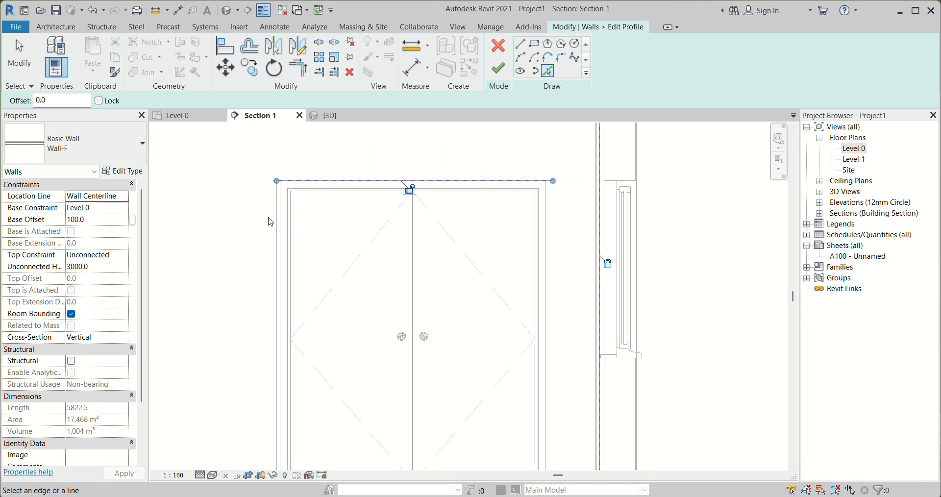
scroll(491, 186, up, 3)
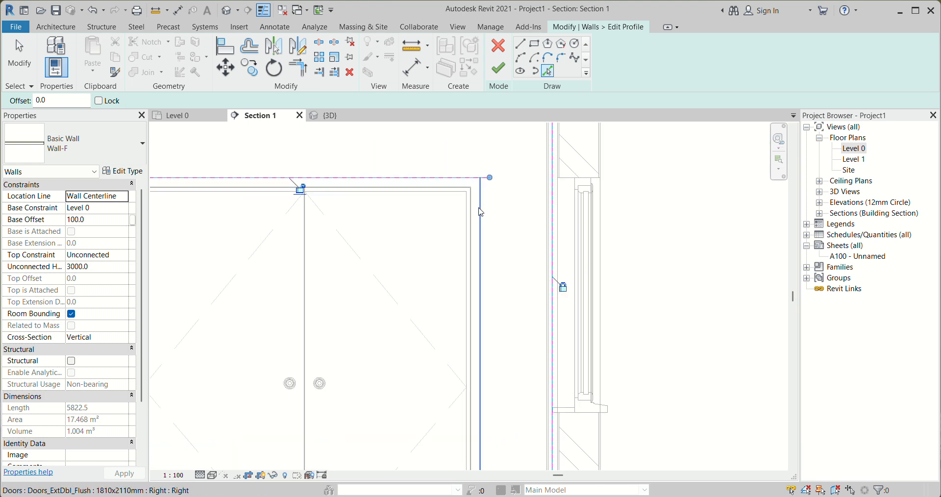
click(480, 212)
Replace the outermost sketch line on the door's left side with one along the adjacent inner frame edge
scroll(490, 196, down, 2)
scroll(298, 184, up, 3)
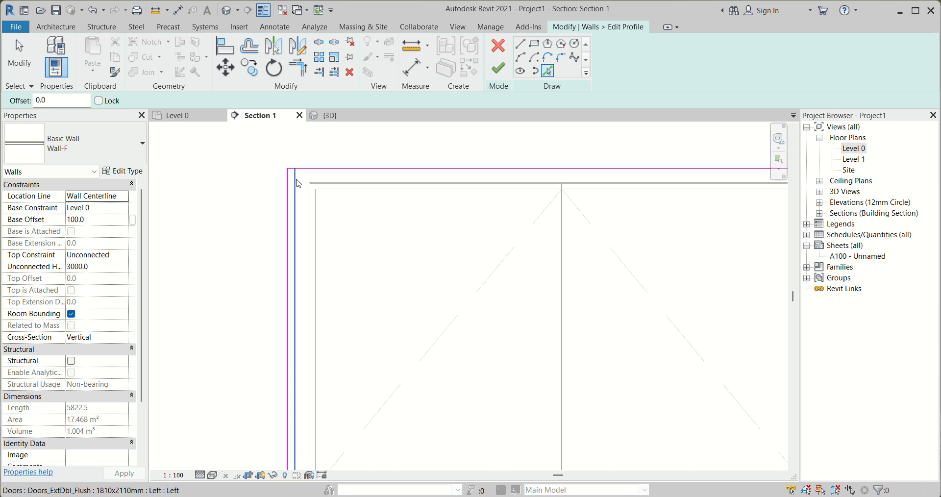
key(Escape)
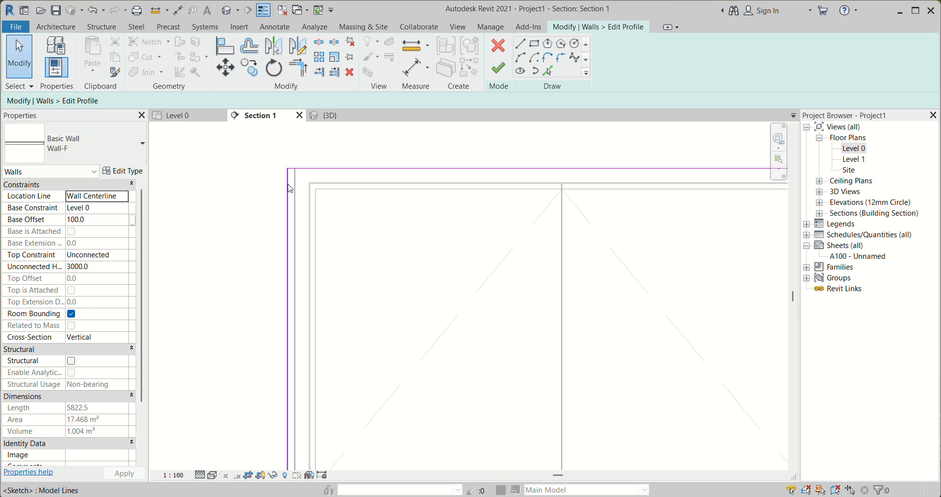
click(288, 188)
key(Delete)
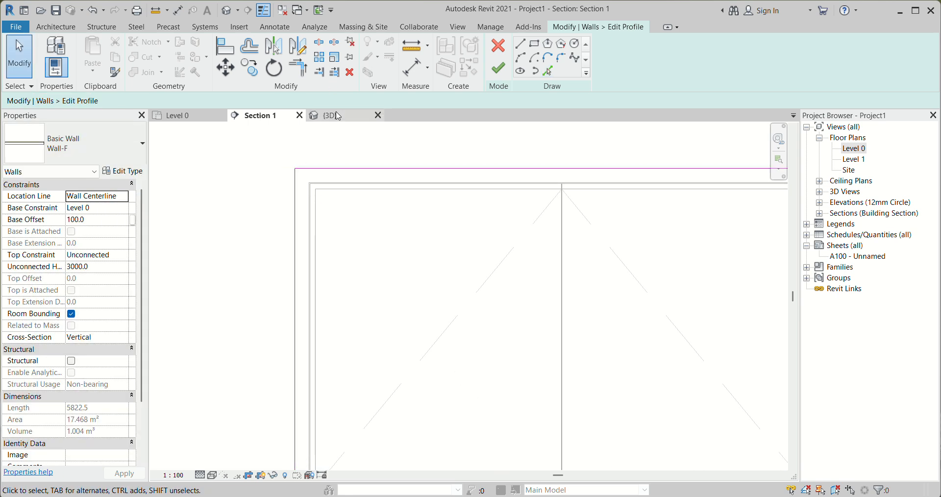
Split the wall profile's bottom line within the door opening and trim both pieces to the door's side sketch lines
scroll(436, 238, down, 5)
scroll(473, 322, up, 2)
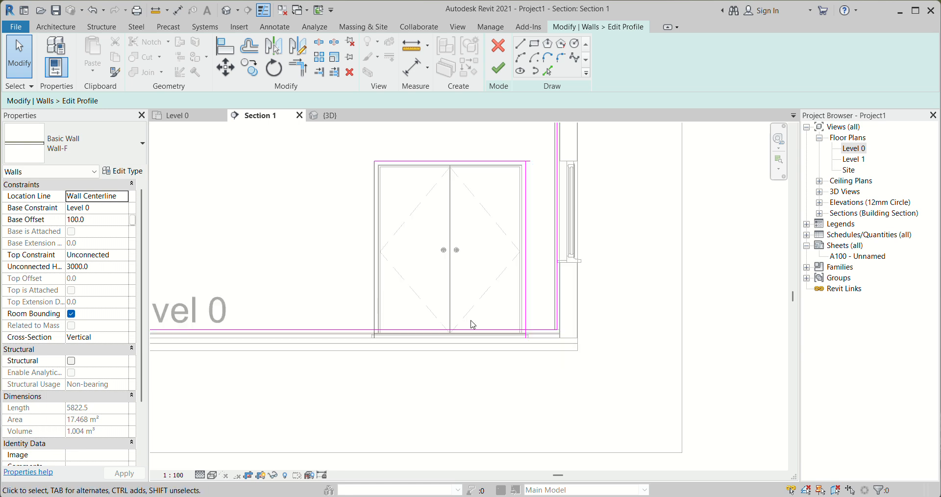
click(320, 44)
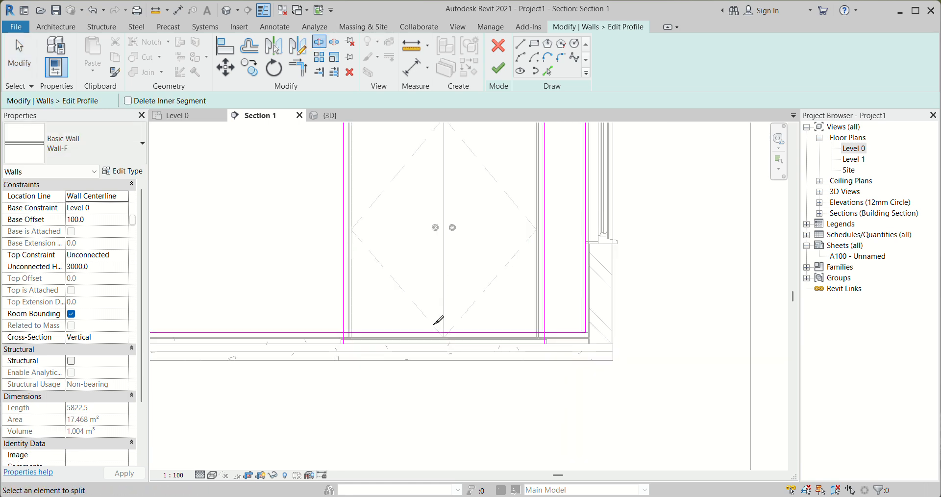
click(431, 331)
click(298, 67)
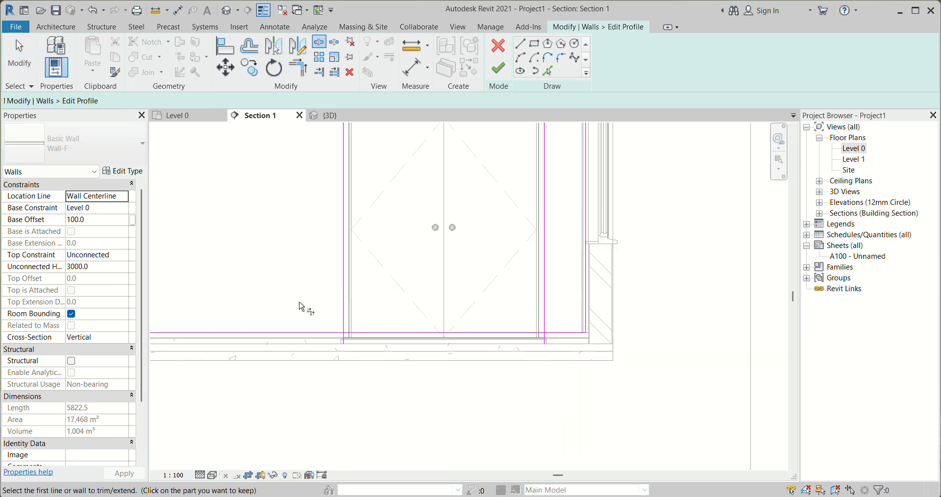
click(312, 333)
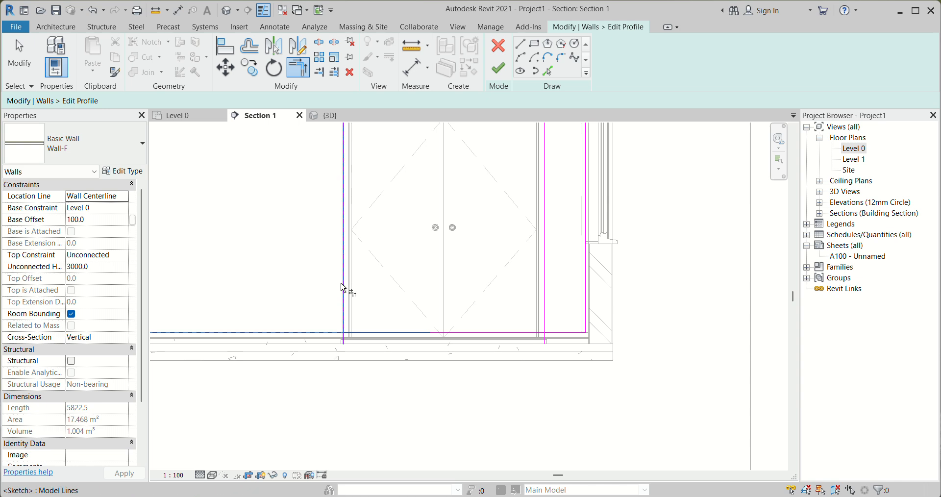
click(560, 337)
Trim the door outline's top and right sketch lines to a clean corner and finish the Wall-F profile edit
click(498, 71)
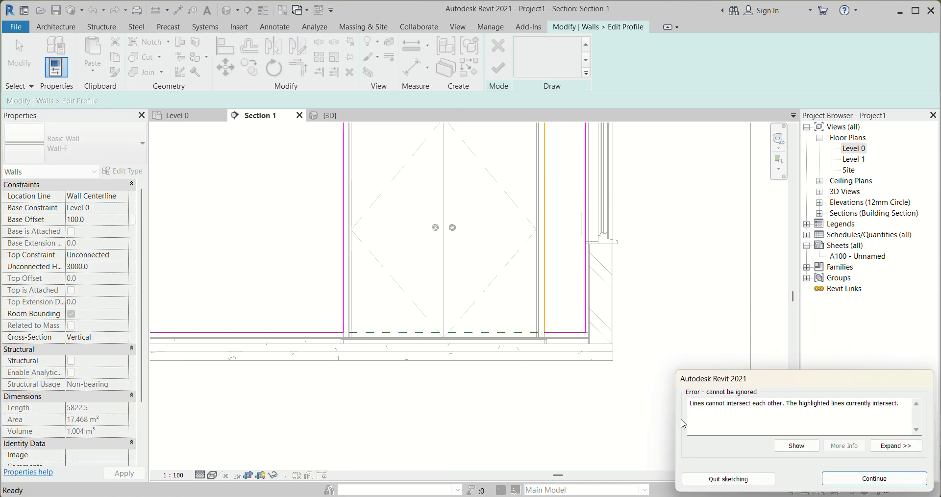
scroll(535, 384, down, 2)
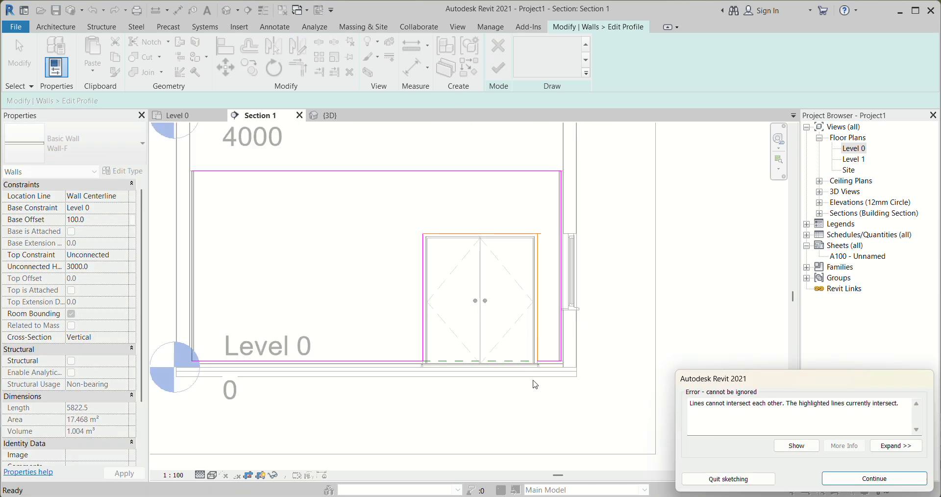
click(874, 479)
scroll(534, 236, up, 3)
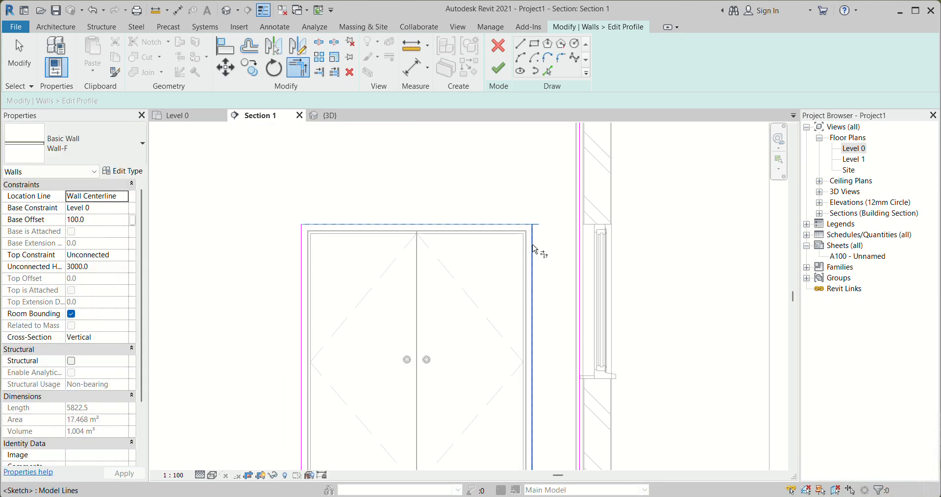
click(499, 73)
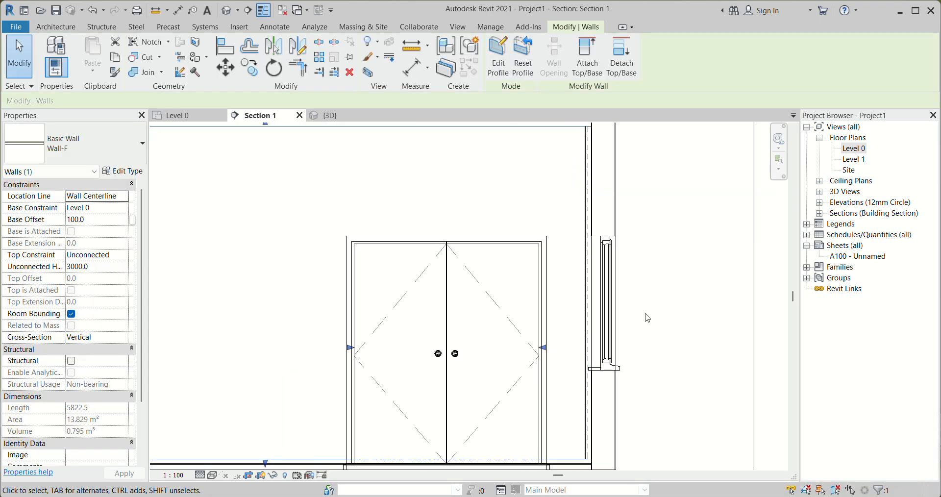
Inspect the double door and its opening in 3D from outside and above
scroll(645, 274, down, 2)
click(329, 115)
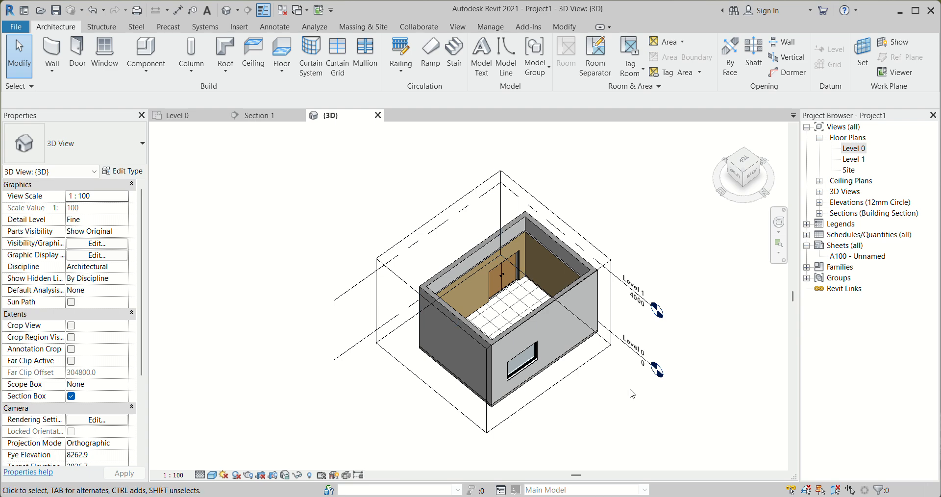
shift+middle_drag(512, 410, 490, 345)
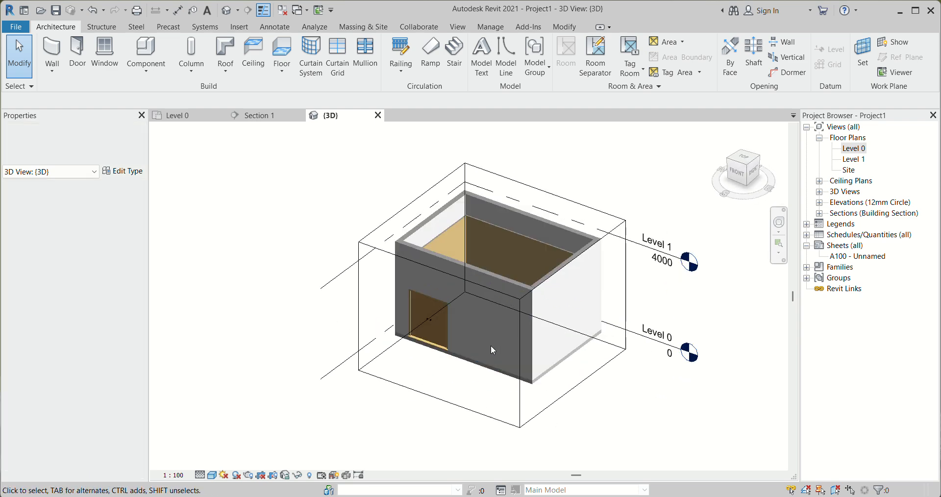
scroll(407, 281, up, 3)
scroll(406, 283, up, 2)
scroll(351, 269, up, 2)
scroll(456, 295, up, 2)
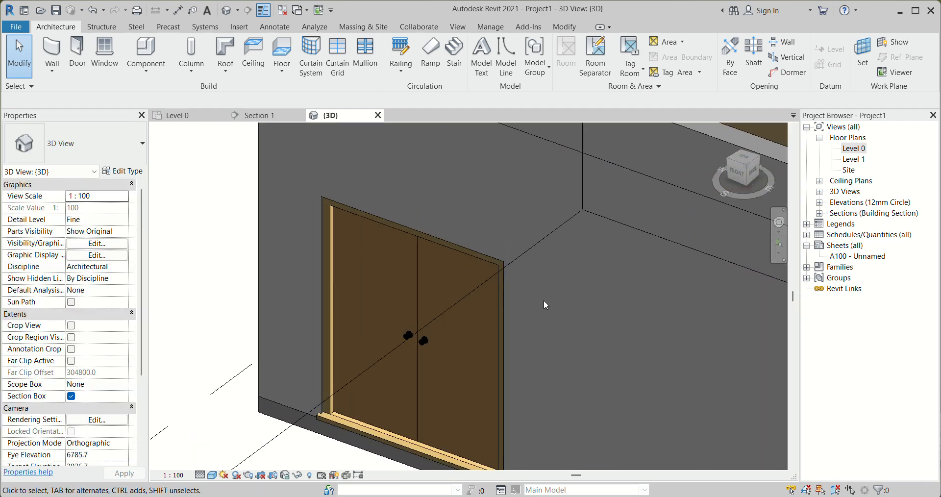
scroll(485, 308, down, 3)
scroll(417, 287, down, 4)
shift+middle_drag(416, 287, 383, 391)
scroll(396, 381, up, 3)
scroll(396, 382, down, 3)
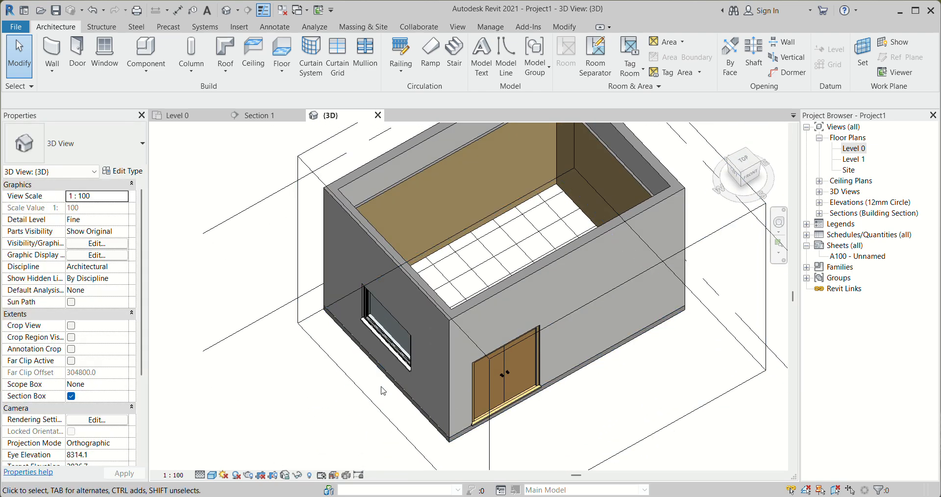
scroll(383, 391, down, 2)
Pull one side of the 3D section box inward to cut through the building and expose the wall and floor layers
click(624, 271)
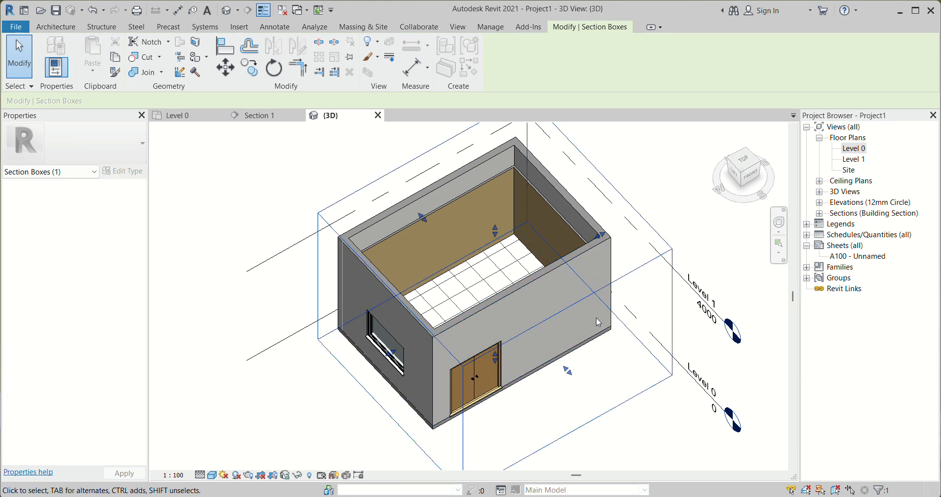
shift+middle_drag(529, 271, 343, 276)
scroll(343, 326, up, 6)
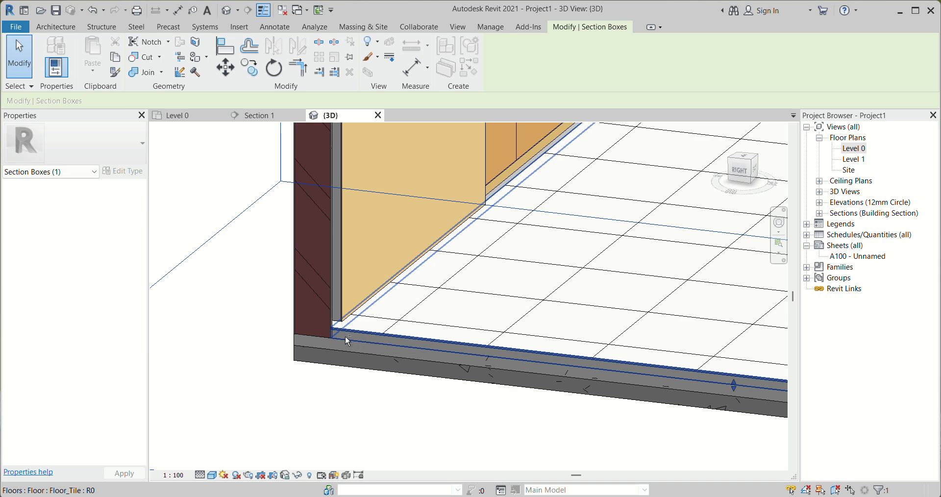
Examine the gap between the bottom of the Wall-F finish walls and the tile floor on the cut faces
shift+middle_drag(345, 338, 254, 294)
scroll(257, 296, up, 4)
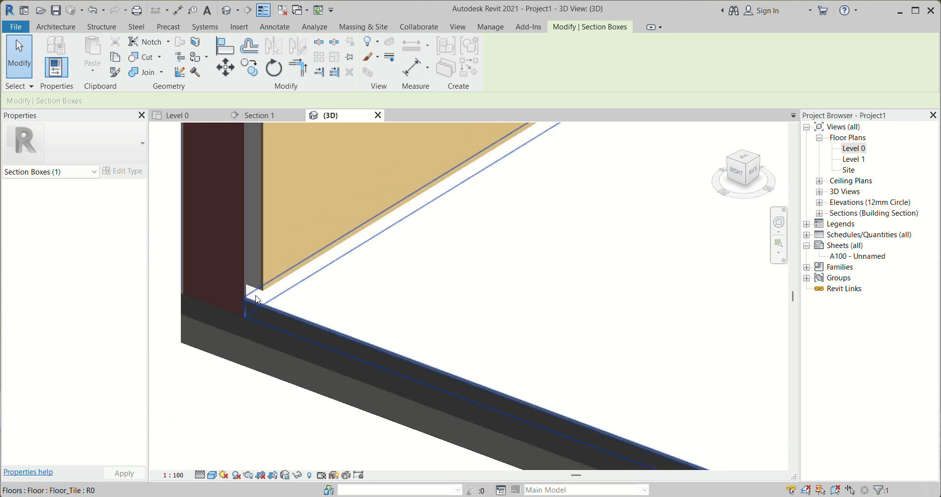
scroll(259, 298, down, 4)
scroll(267, 300, up, 4)
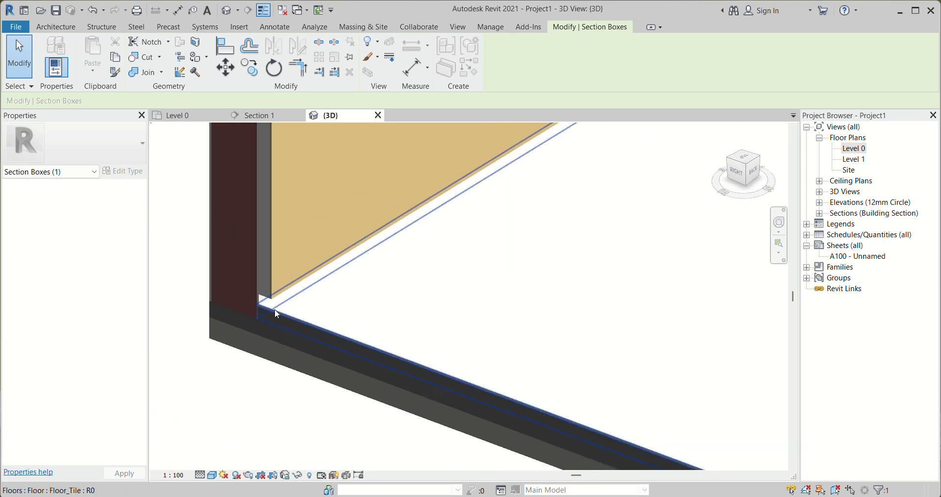
scroll(272, 311, down, 8)
shift+middle_drag(452, 316, 590, 344)
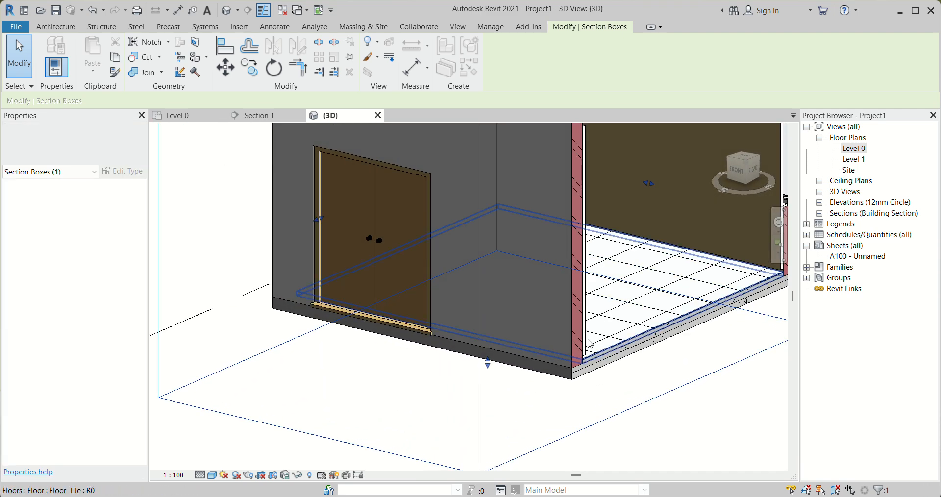
scroll(589, 344, up, 5)
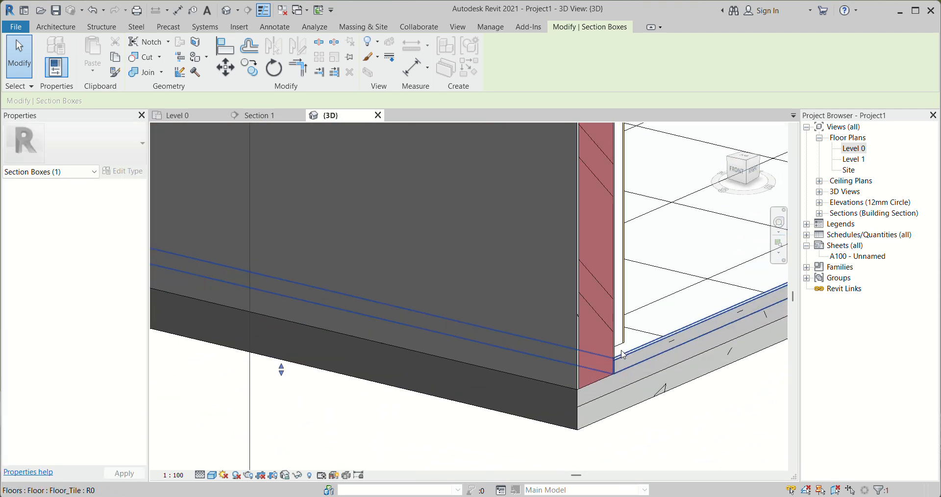
scroll(619, 351, down, 3)
shift+middle_drag(607, 347, 505, 375)
scroll(563, 360, down, 4)
scroll(331, 314, up, 1)
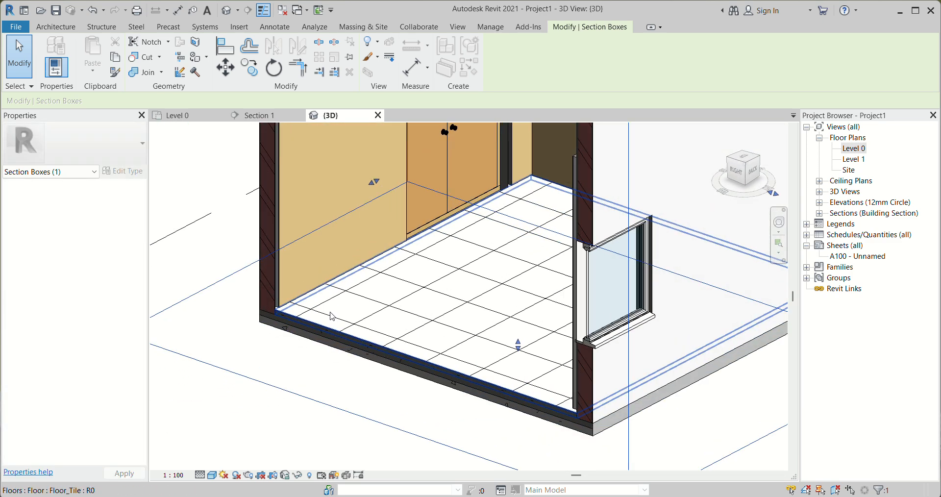
scroll(330, 314, up, 3)
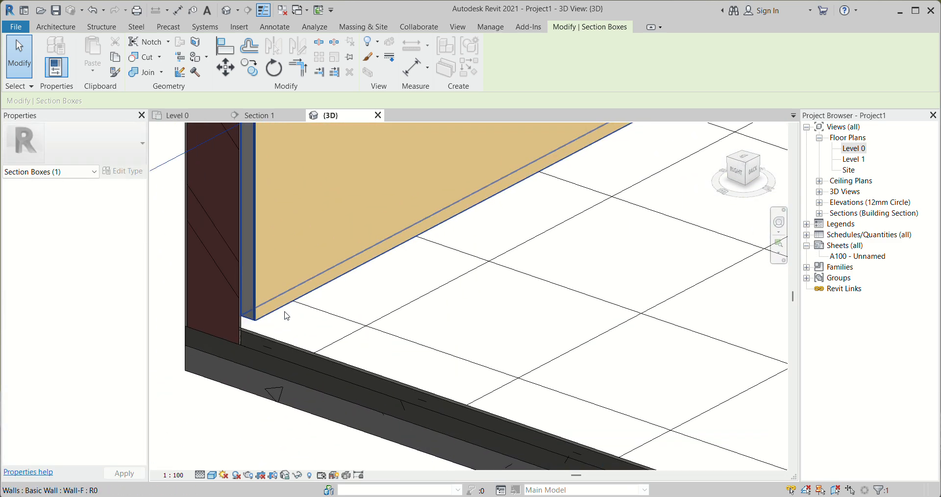
scroll(287, 315, down, 2)
Create an in-place model component in the Railings family category
click(59, 29)
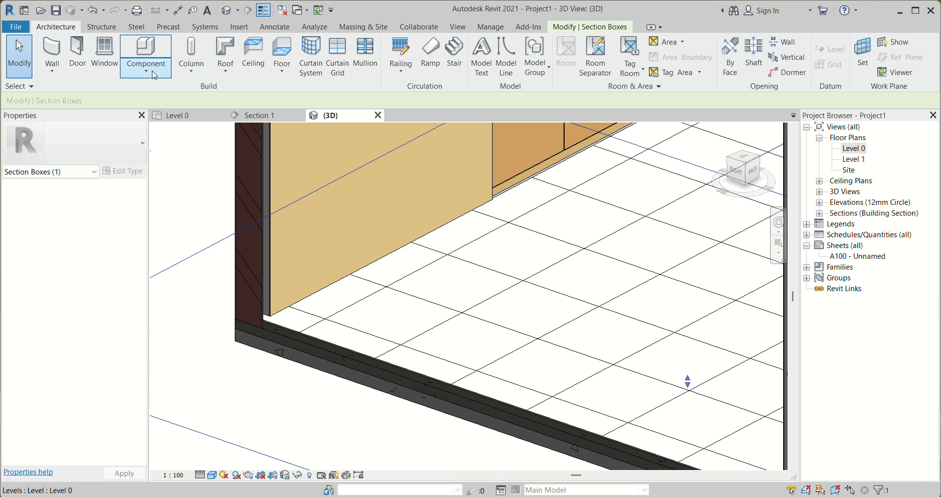
click(153, 74)
click(170, 126)
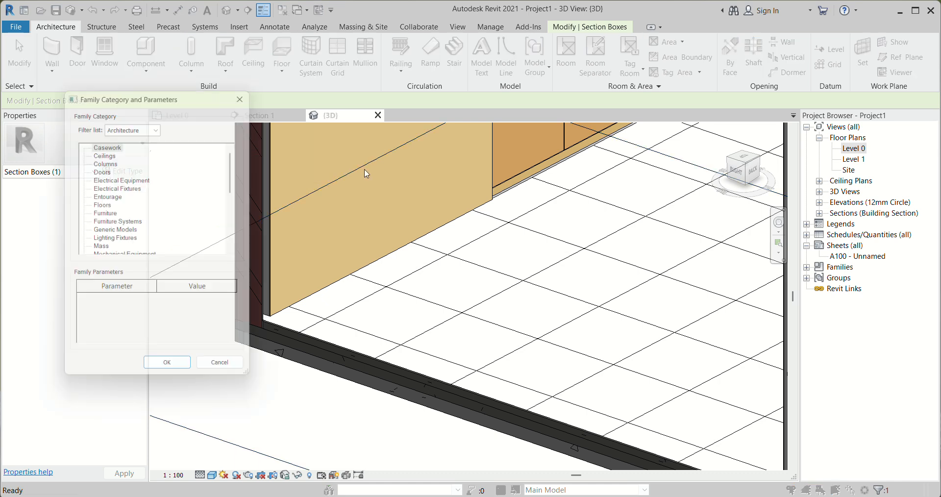
scroll(137, 223, down, 4)
scroll(136, 224, down, 3)
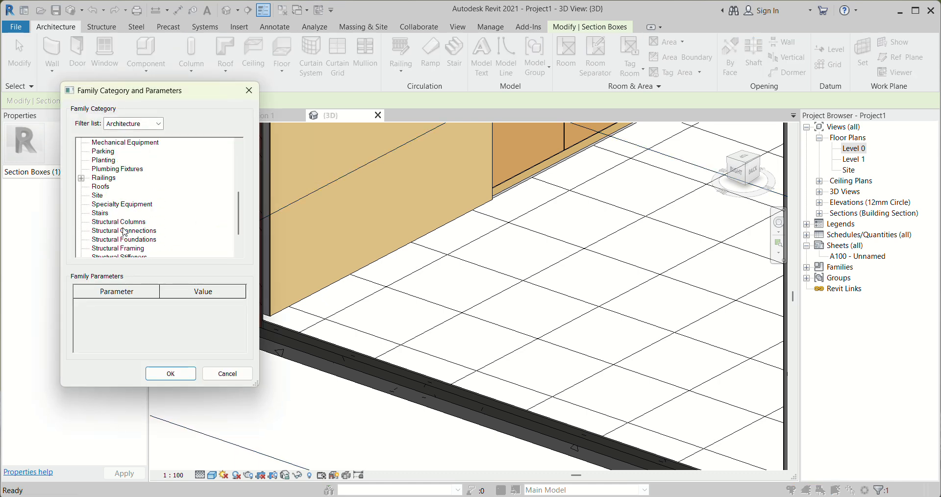
scroll(123, 231, down, 4)
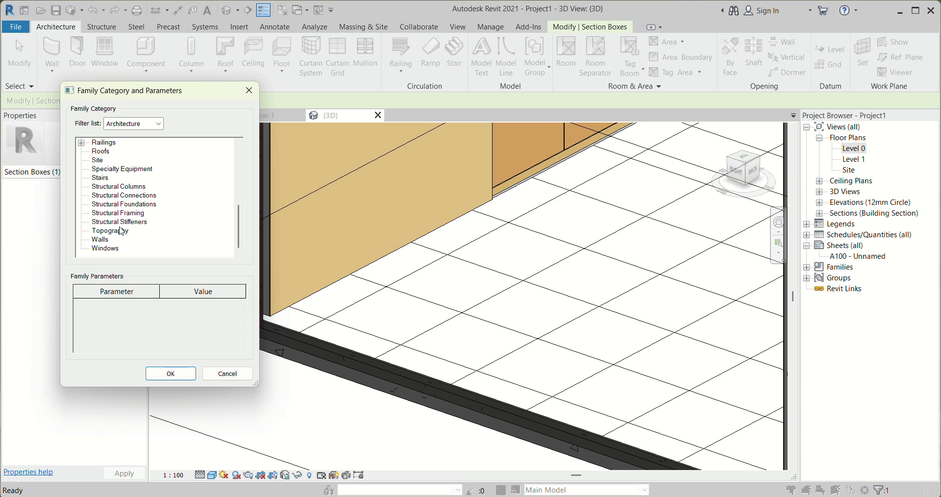
scroll(111, 238, up, 3)
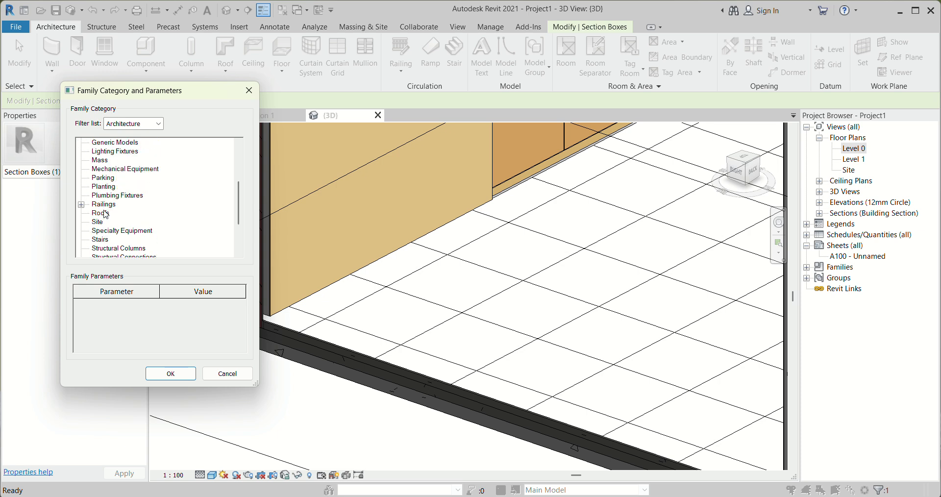
scroll(118, 179, up, 1)
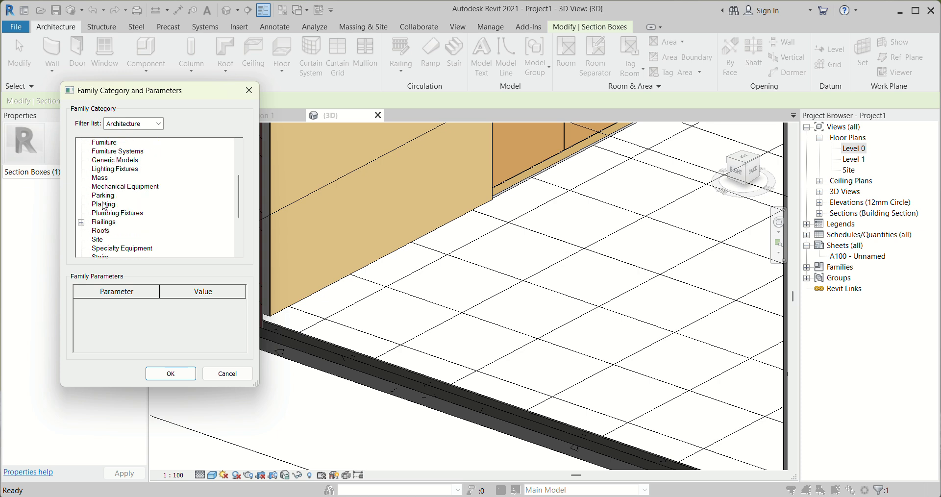
scroll(104, 207, up, 2)
scroll(116, 225, down, 1)
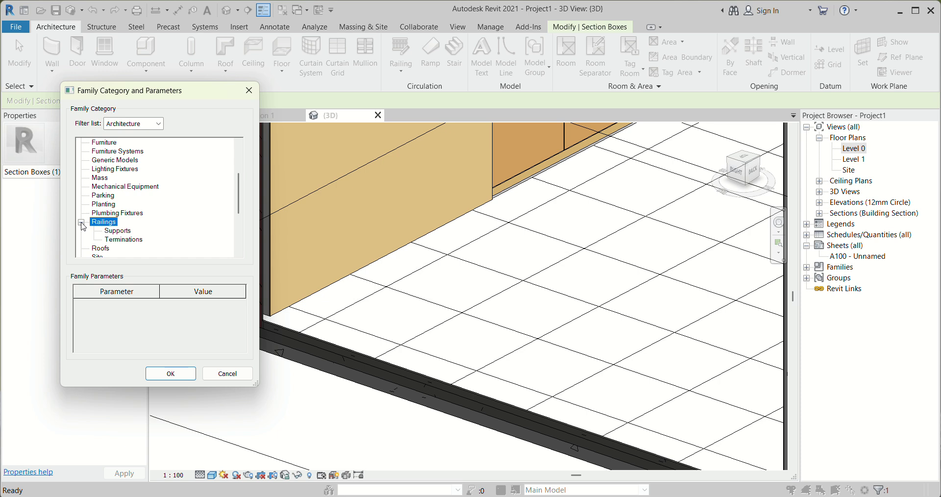
click(171, 374)
click(624, 292)
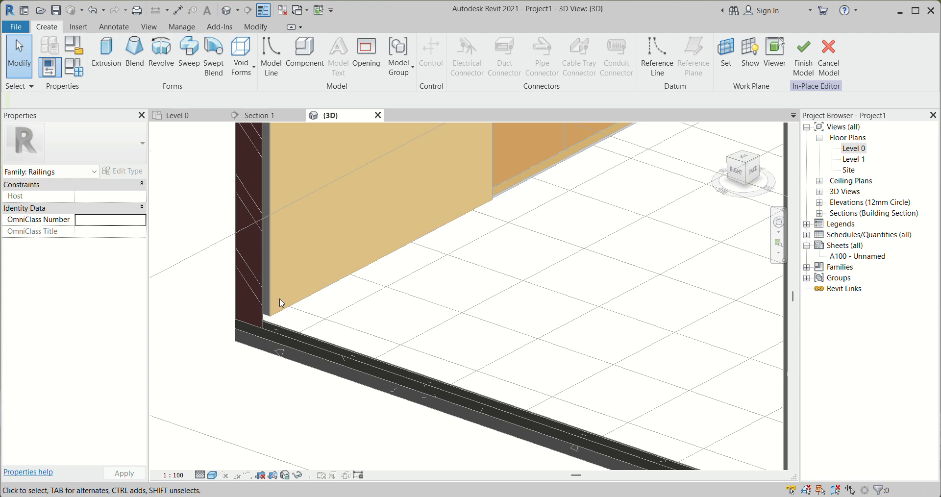
Start a sweep and pick the bottom edge of the door wall's Wall-F finish as its path
scroll(281, 302, up, 2)
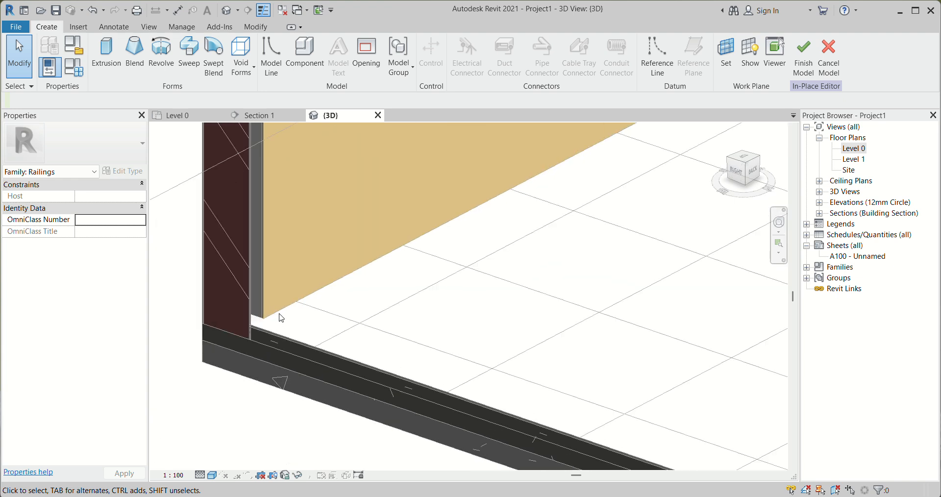
click(190, 63)
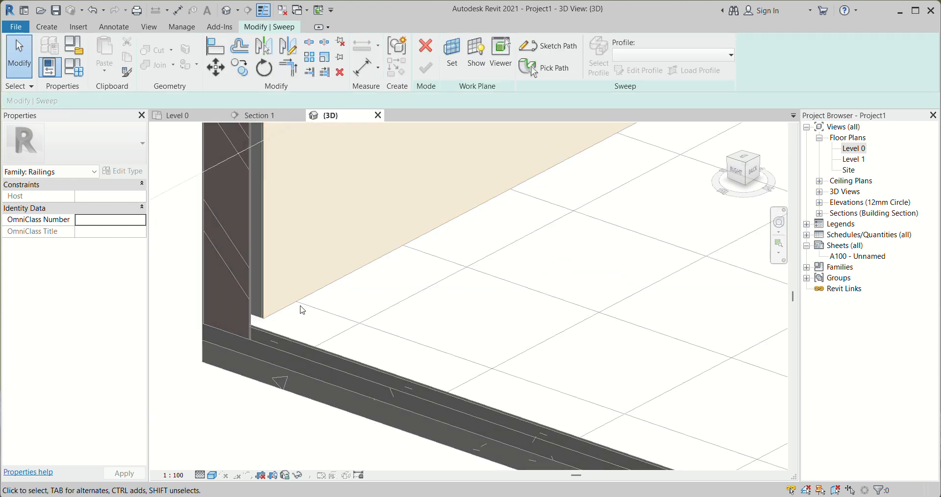
click(539, 74)
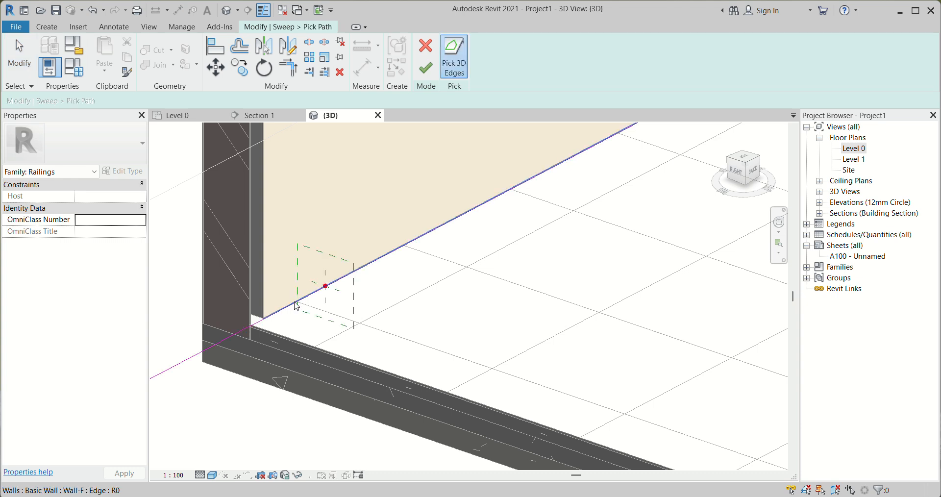
click(426, 69)
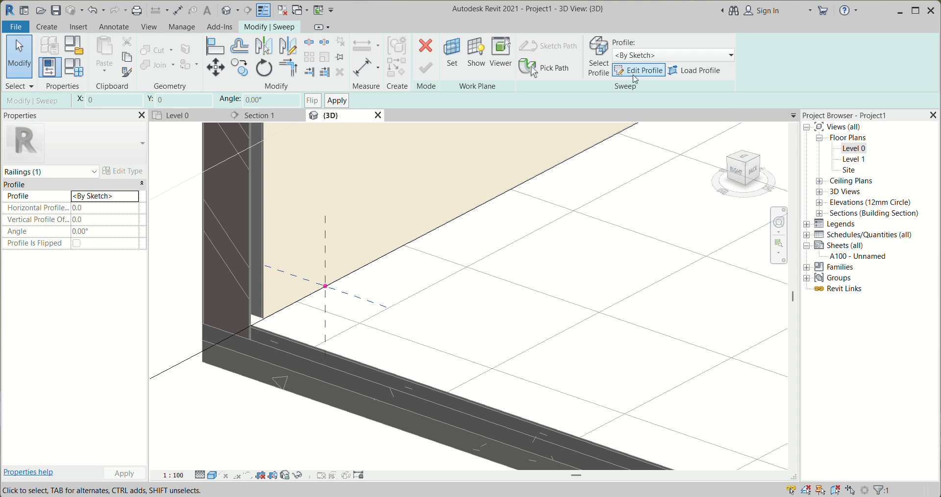
Open the sweep's profile for sketching and try to draw a rectangle in the gap between the wall finish and the floor
click(636, 73)
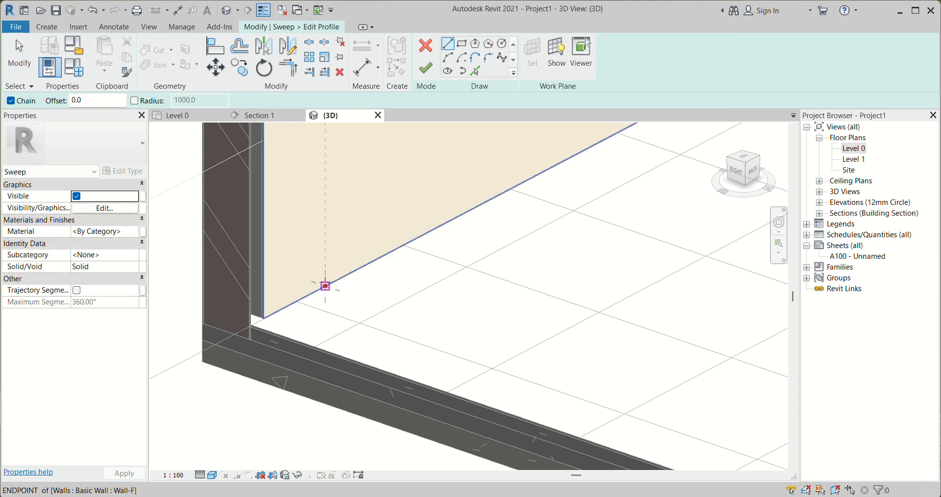
click(462, 44)
scroll(237, 326, up, 3)
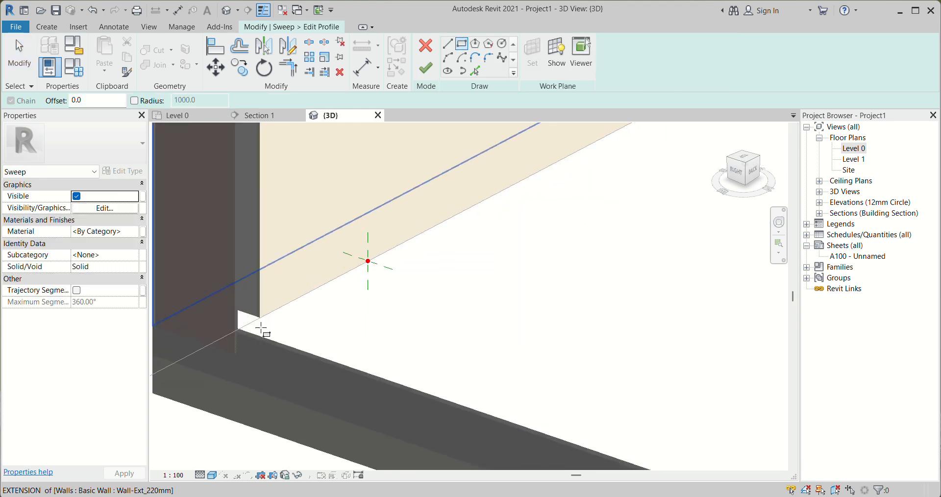
click(234, 326)
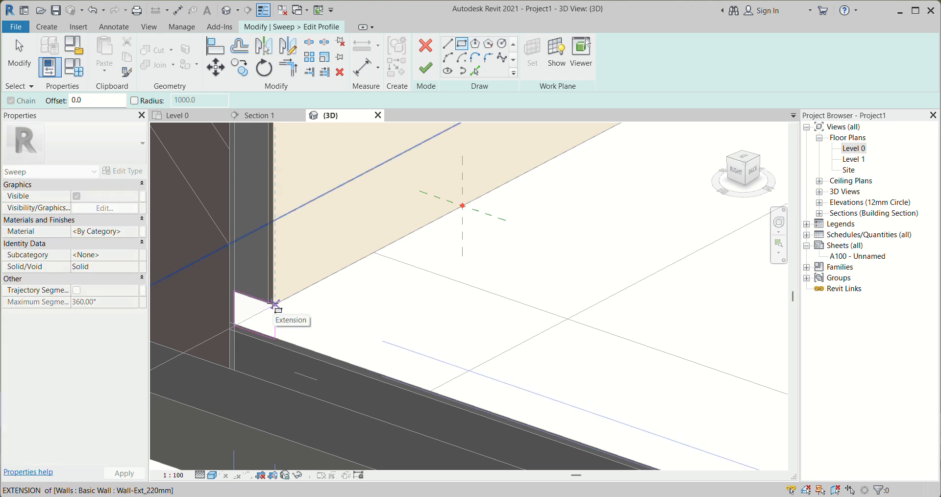
key(Escape)
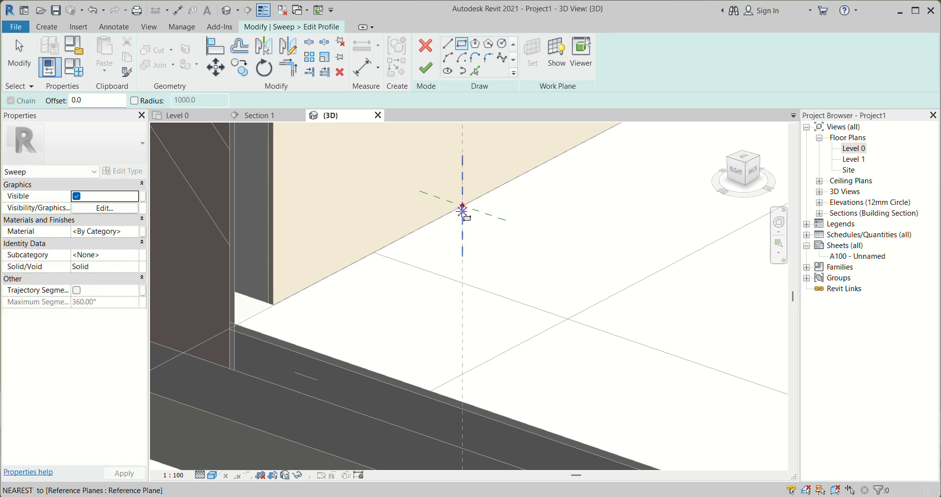
Open the East elevation and set it to Fine detail level and Wireframe visual style around the sweep's profile point
click(819, 203)
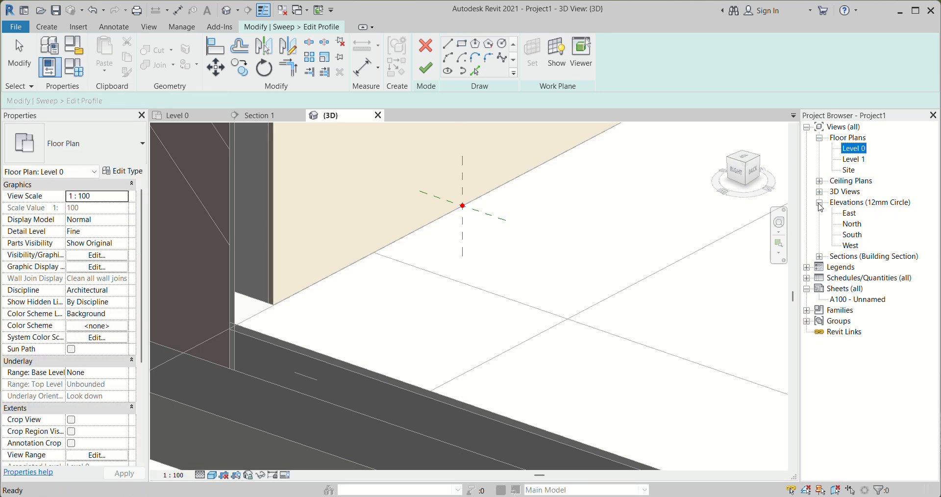
double_click(850, 214)
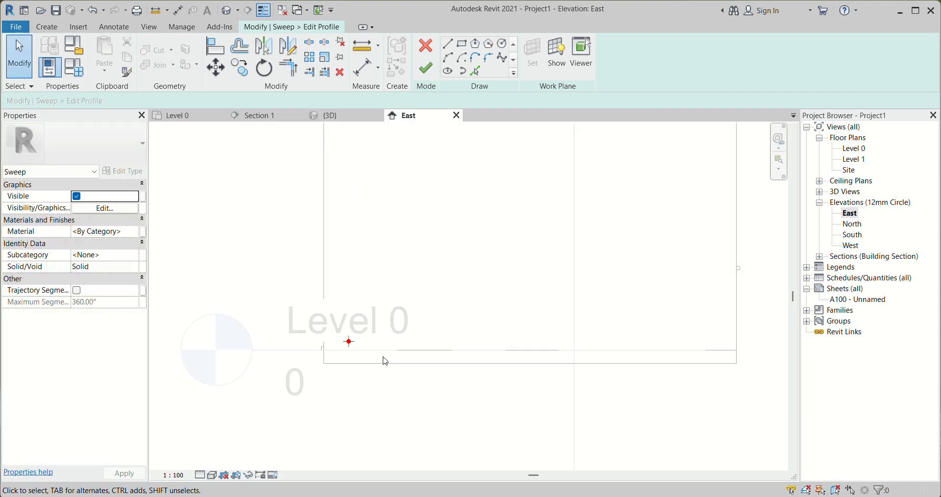
scroll(331, 349, up, 5)
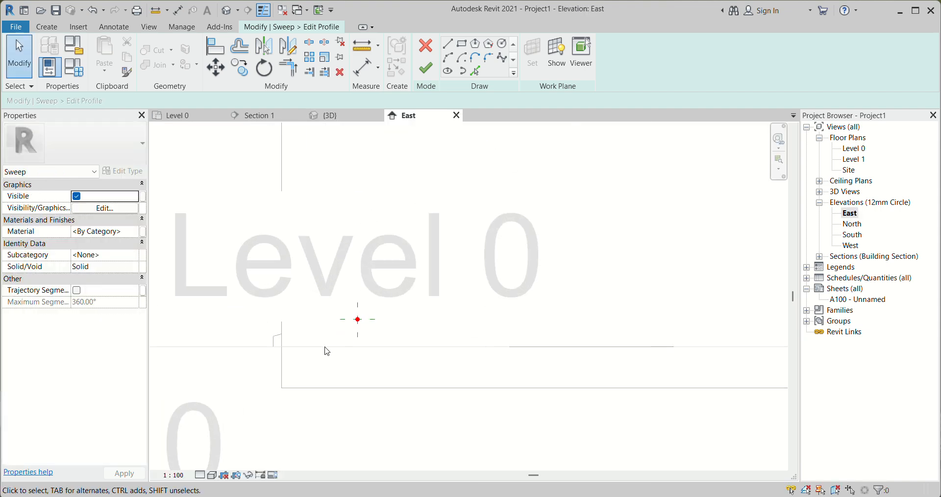
click(198, 475)
click(219, 462)
click(212, 475)
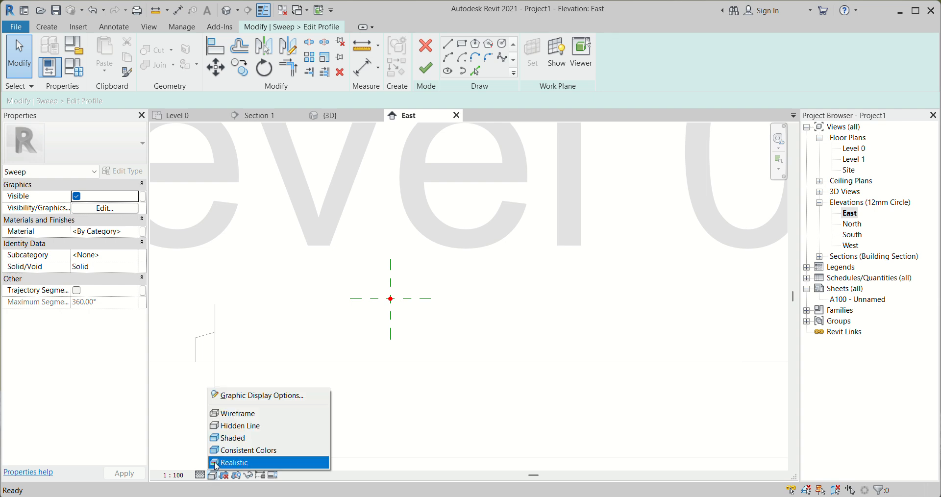
click(240, 425)
scroll(380, 356, down, 3)
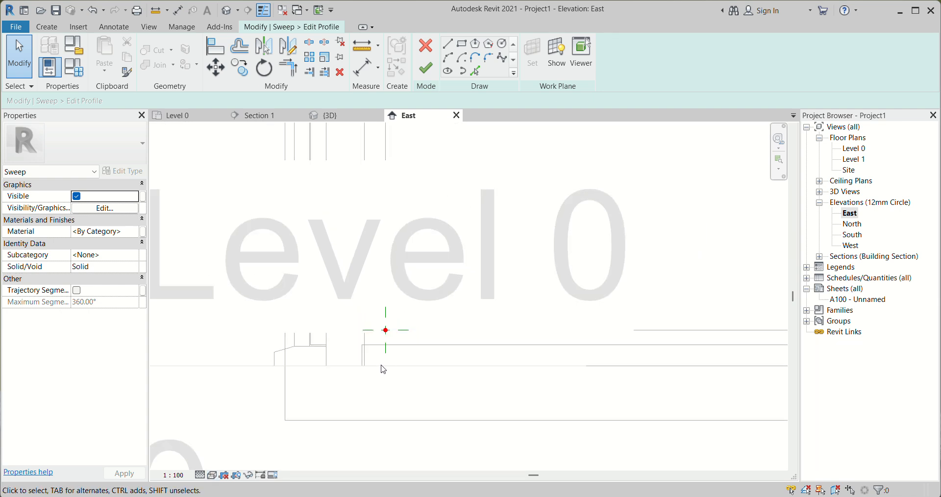
scroll(400, 312, up, 3)
scroll(378, 350, down, 2)
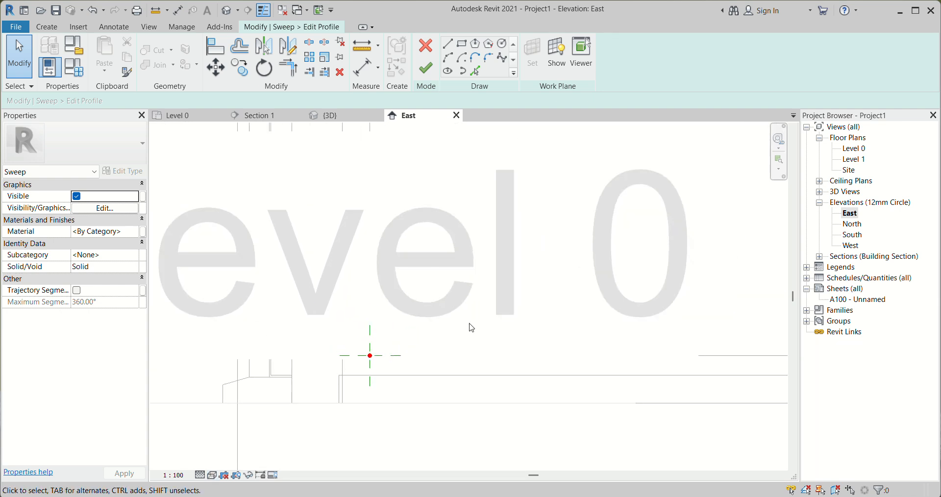
Check the sweep's profile point in the North, South and West elevations, and return to the East elevation
double_click(851, 224)
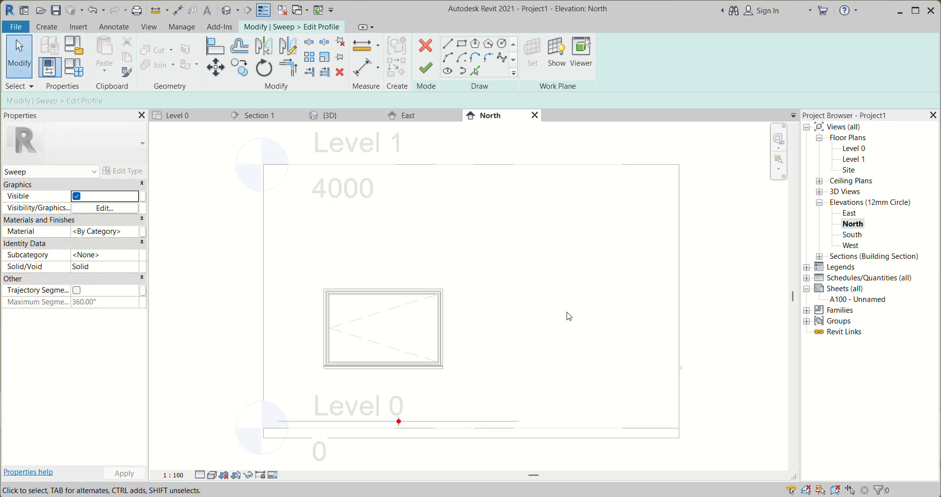
double_click(853, 235)
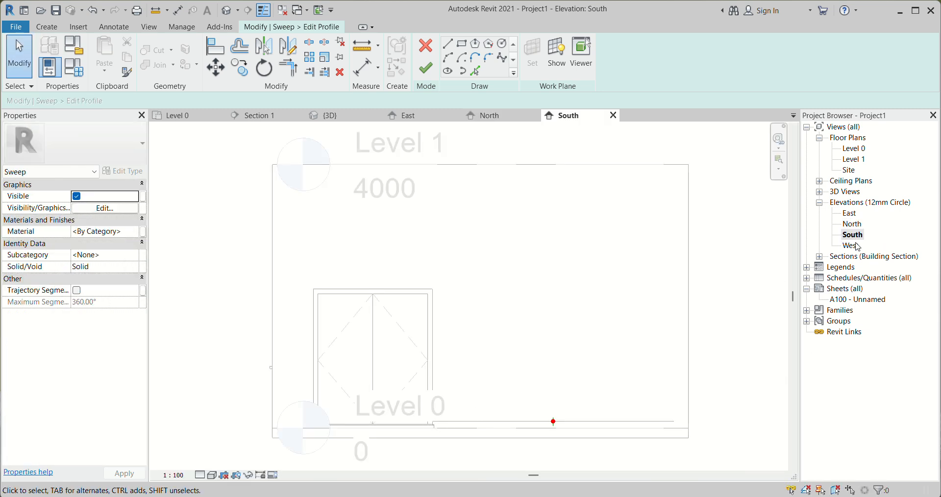
double_click(853, 245)
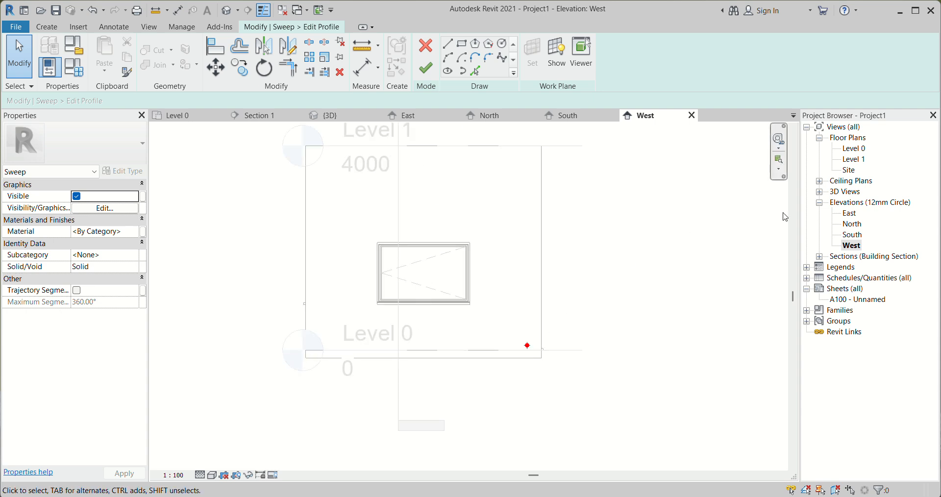
double_click(850, 213)
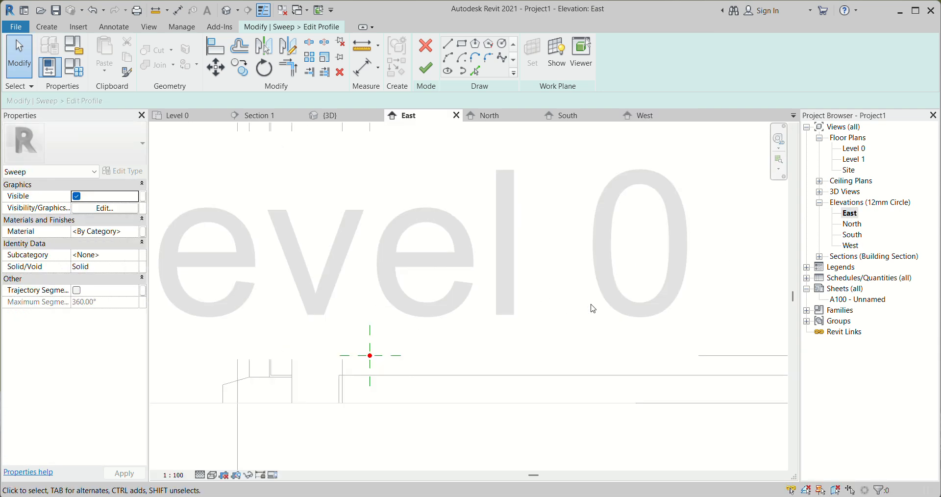
Set the East elevation to Shaded visual style, check the North elevation, and return to the 3D view
click(212, 475)
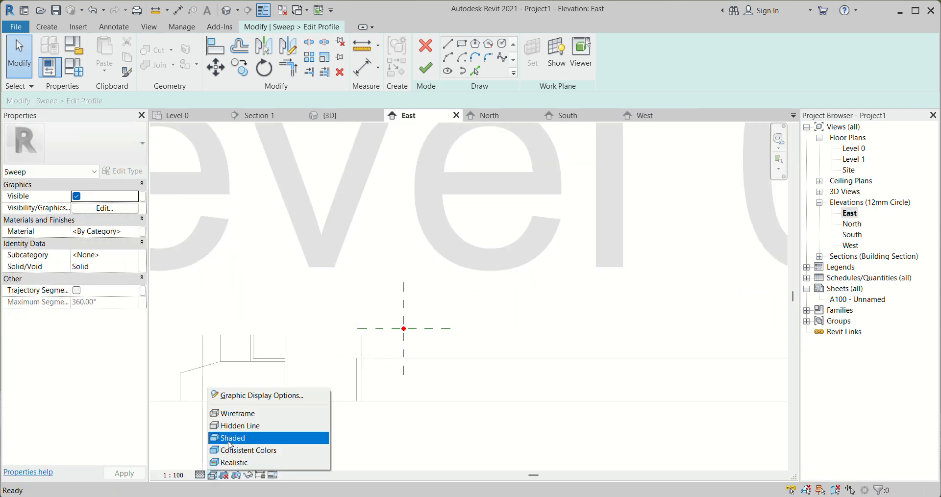
click(233, 439)
scroll(292, 402, down, 2)
scroll(326, 388, down, 3)
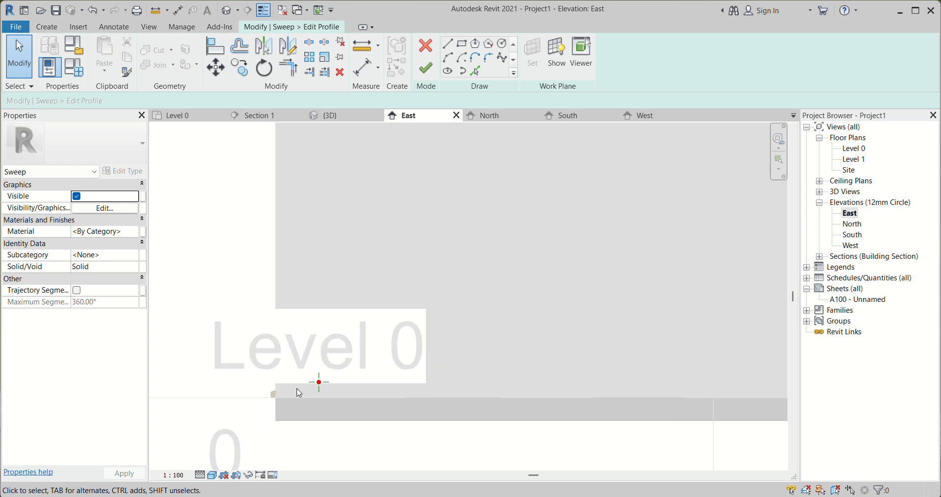
scroll(336, 391, down, 2)
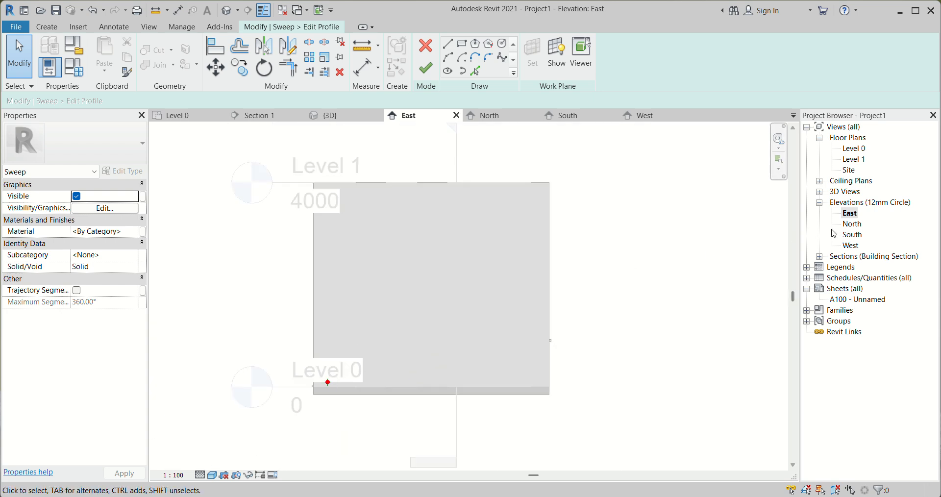
double_click(852, 224)
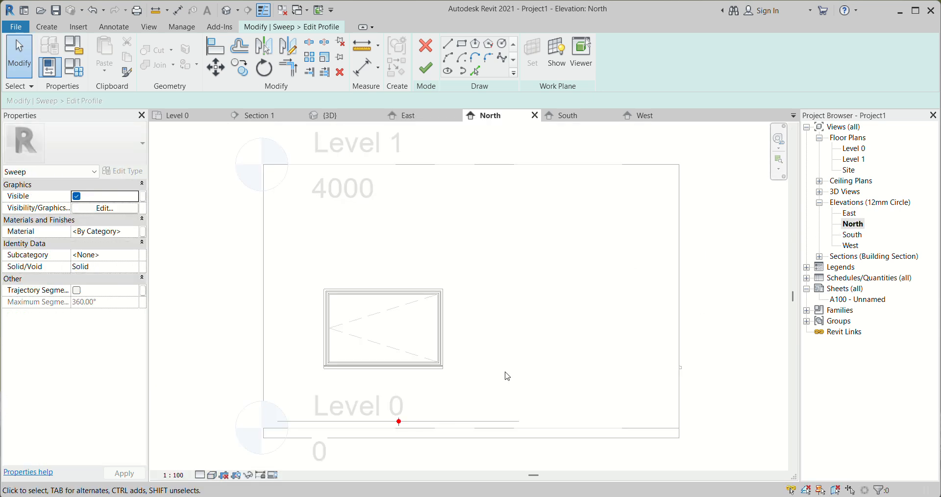
click(338, 116)
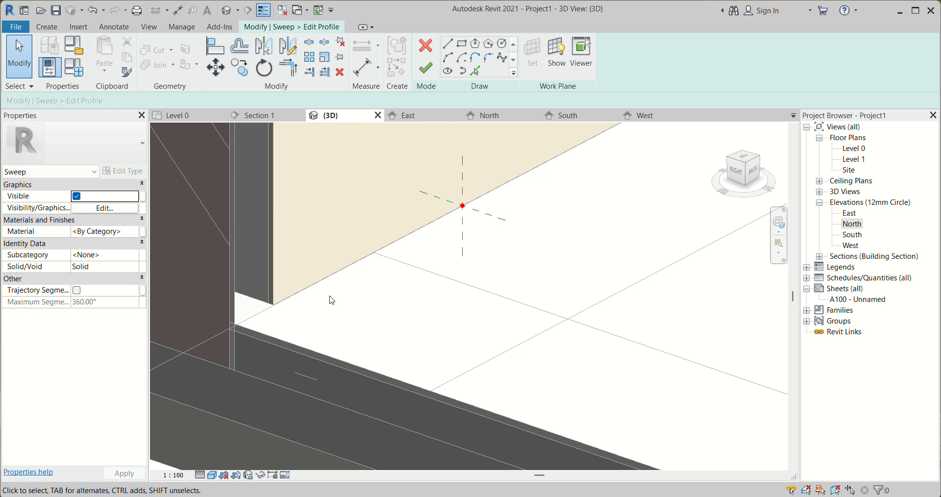
click(462, 45)
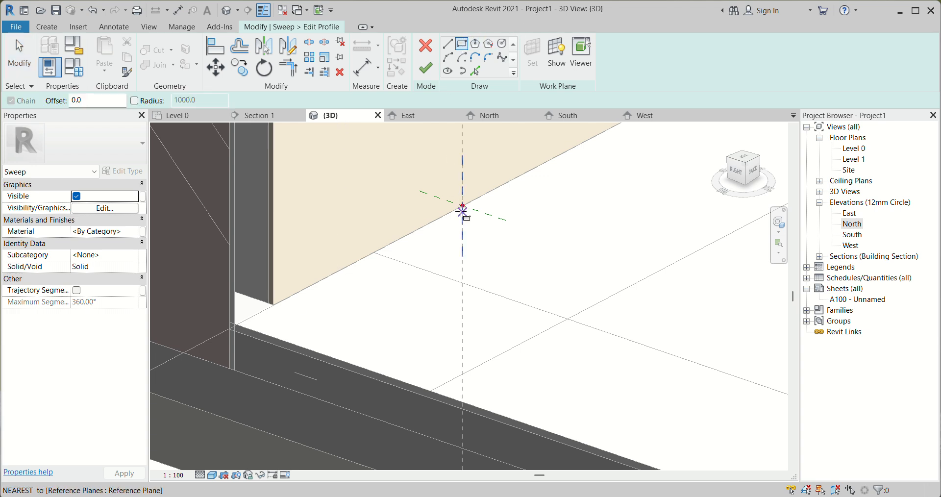
scroll(250, 314, up, 2)
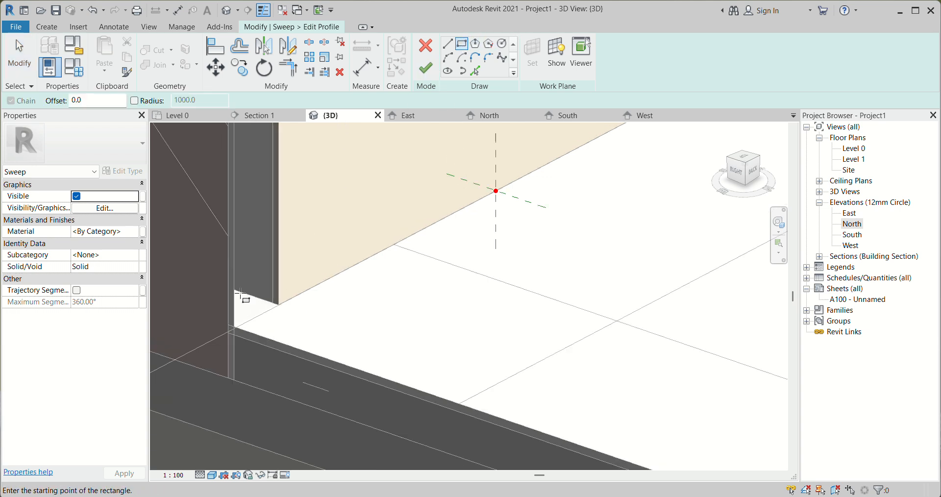
scroll(276, 299, down, 1)
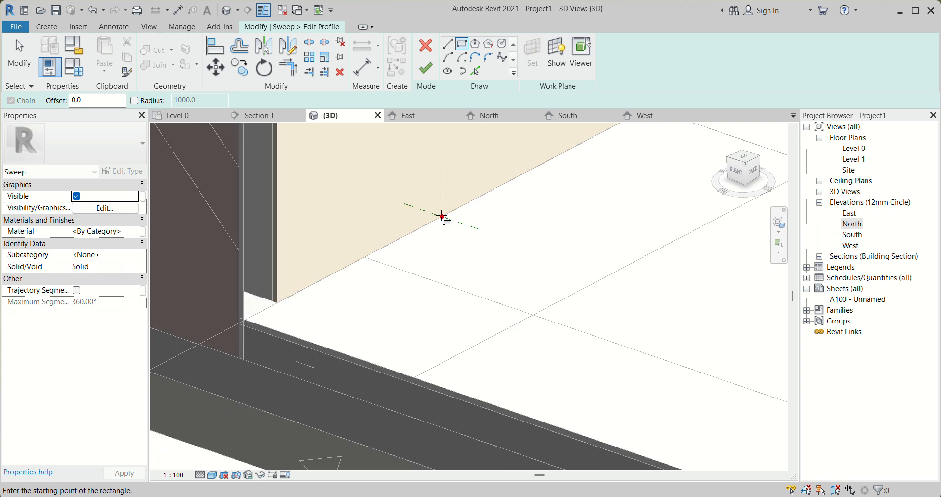
scroll(442, 216, up, 1)
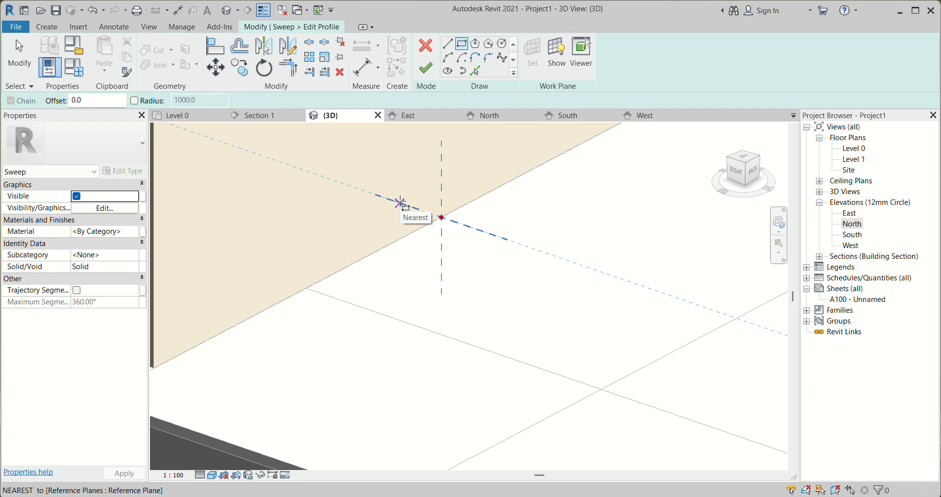
key(Escape)
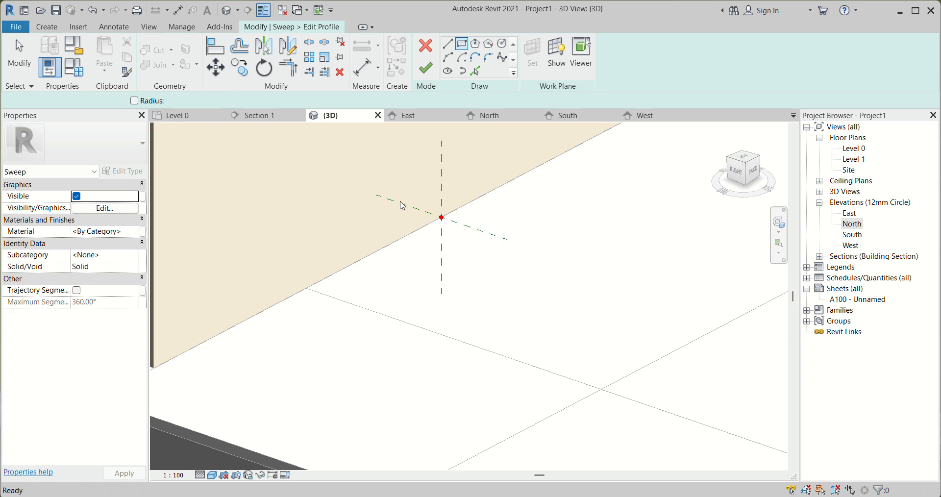
Sketch a profile line from the path point into the wall along the reference plane, followed by a 100 mm vertical line downward
scroll(441, 246, down, 2)
key(l)
key(i)
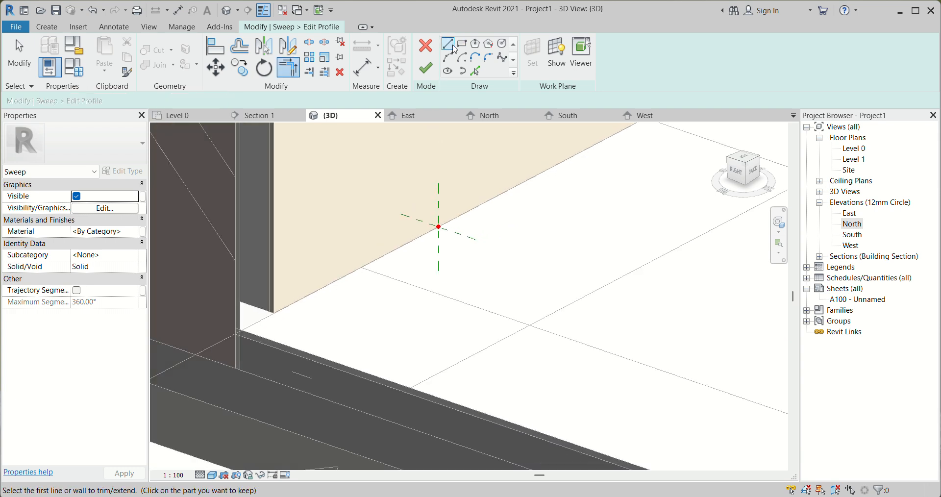
click(438, 227)
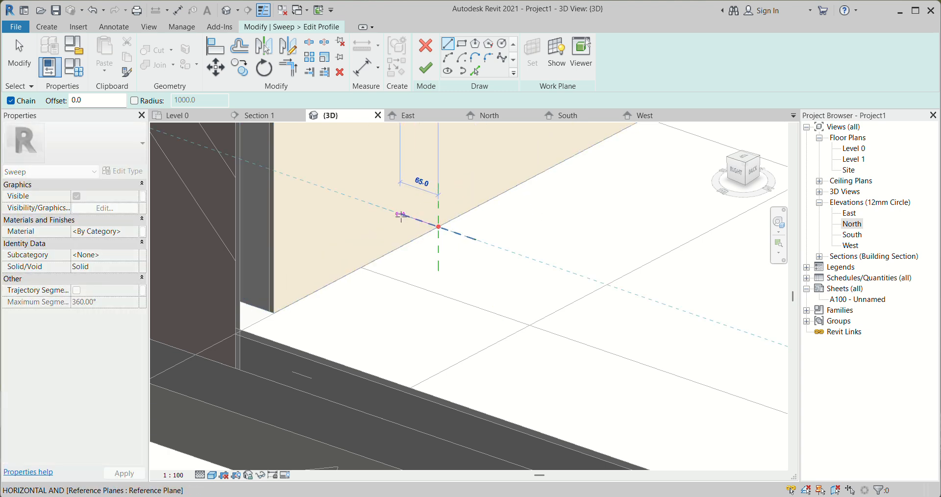
click(404, 216)
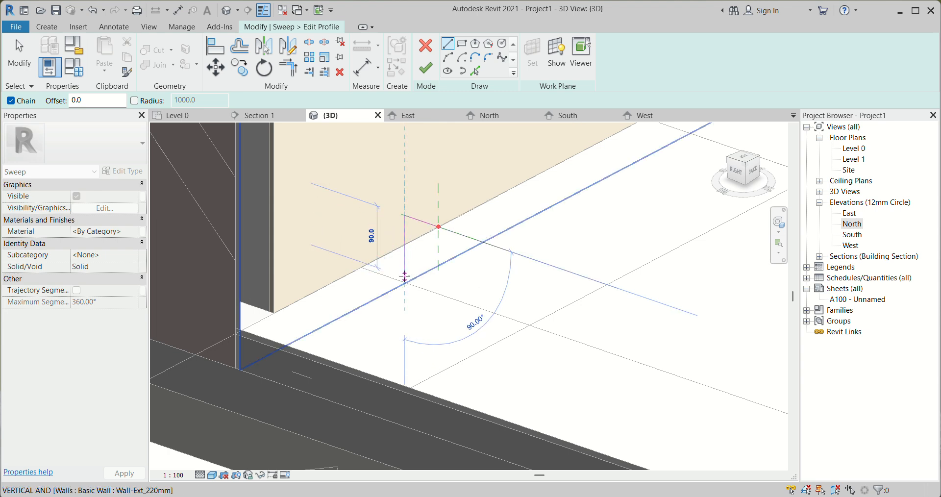
text(1)
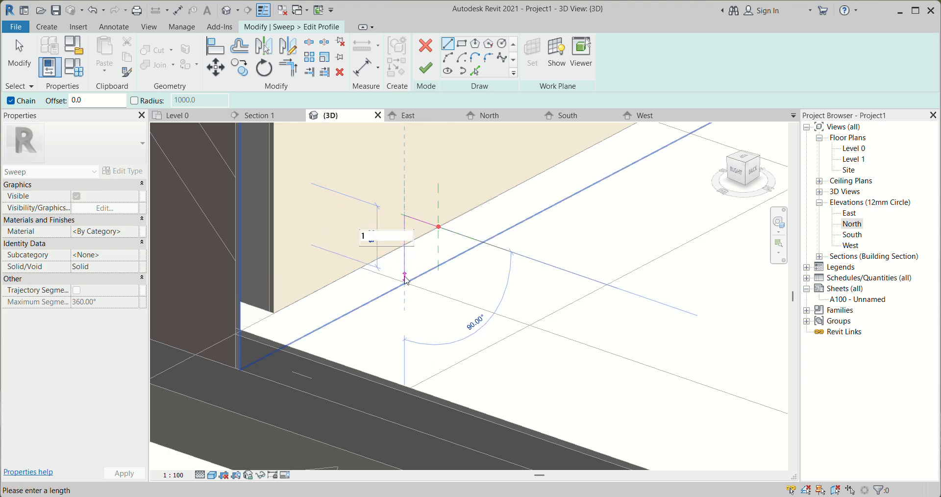
text(00)
key(Return)
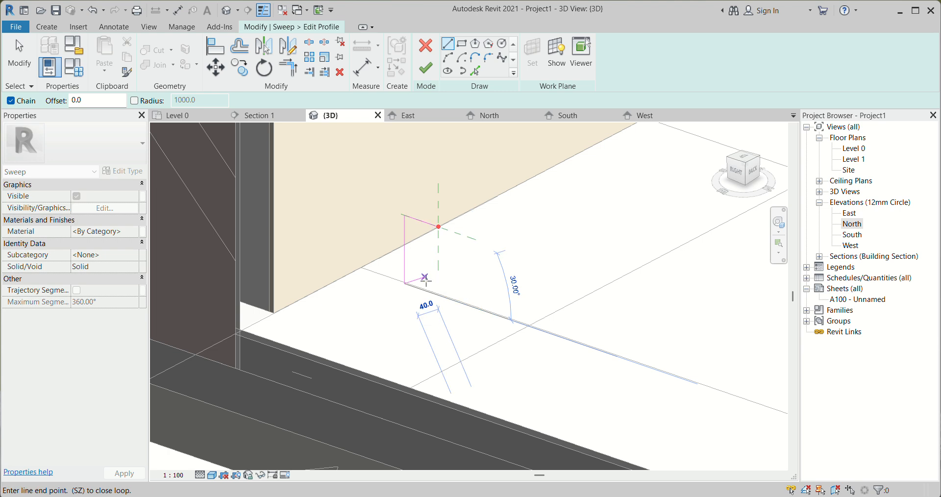
Close the profile with a short bottom line, an 80 mm vertical upward, a line of about 37.5 mm outward, and a line to the path point
click(417, 287)
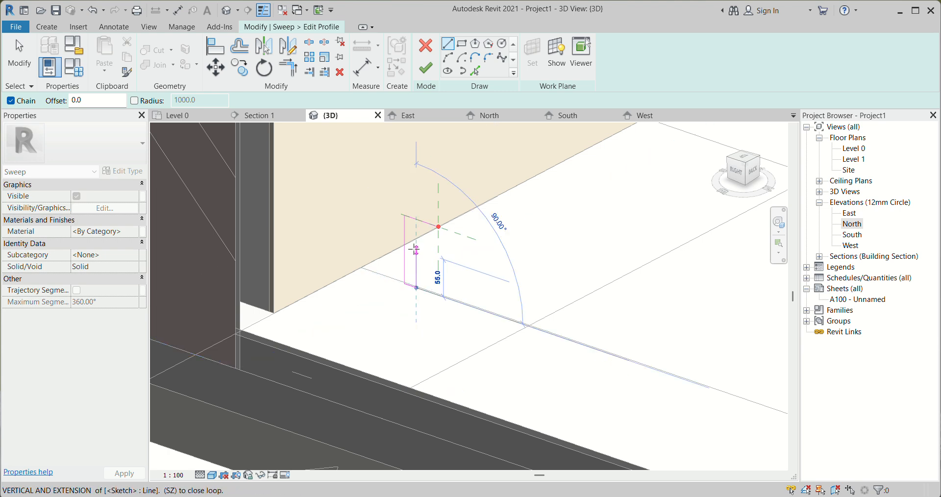
text(8)
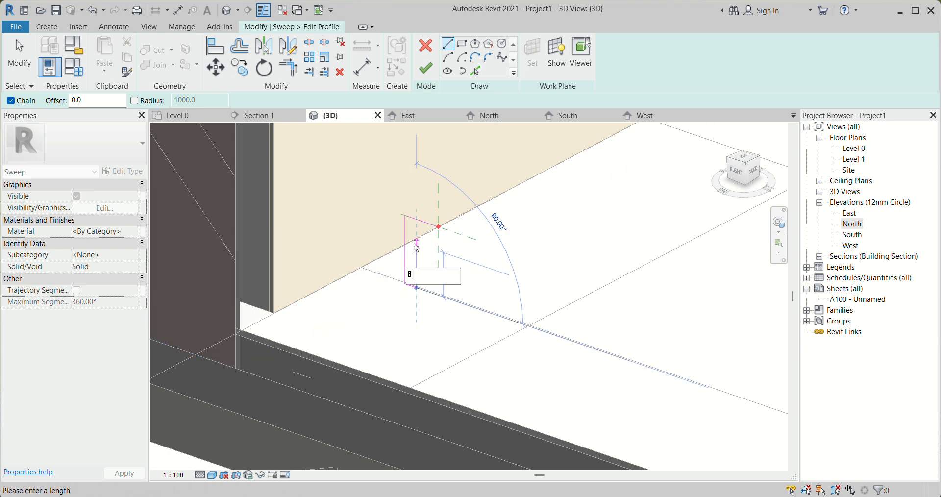
text(0)
key(Return)
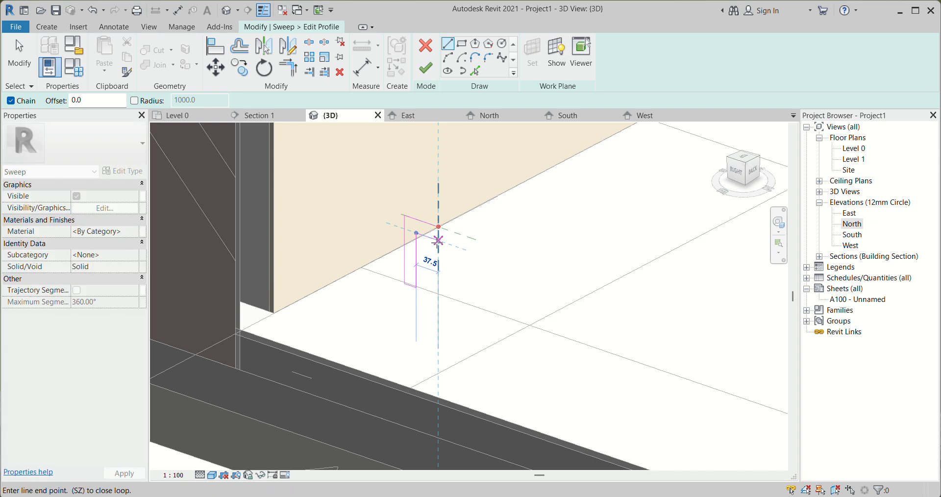
click(438, 226)
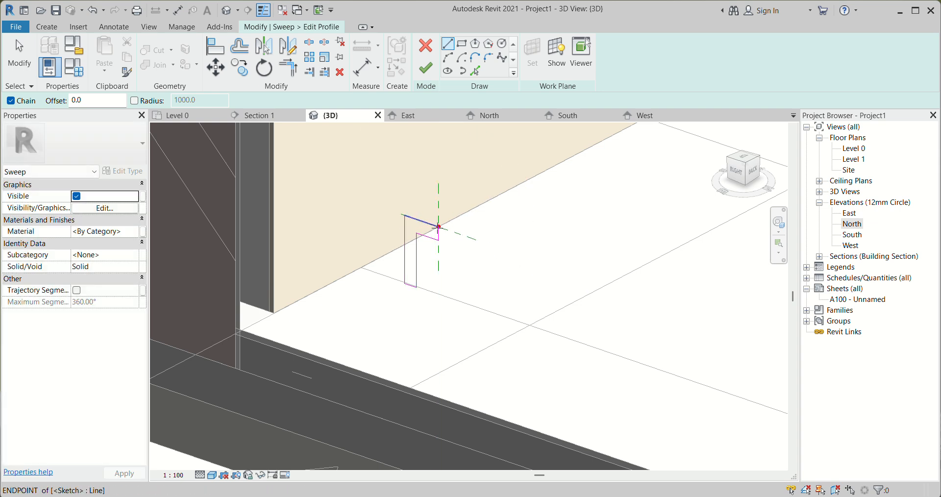
key(Escape)
key(Escape)
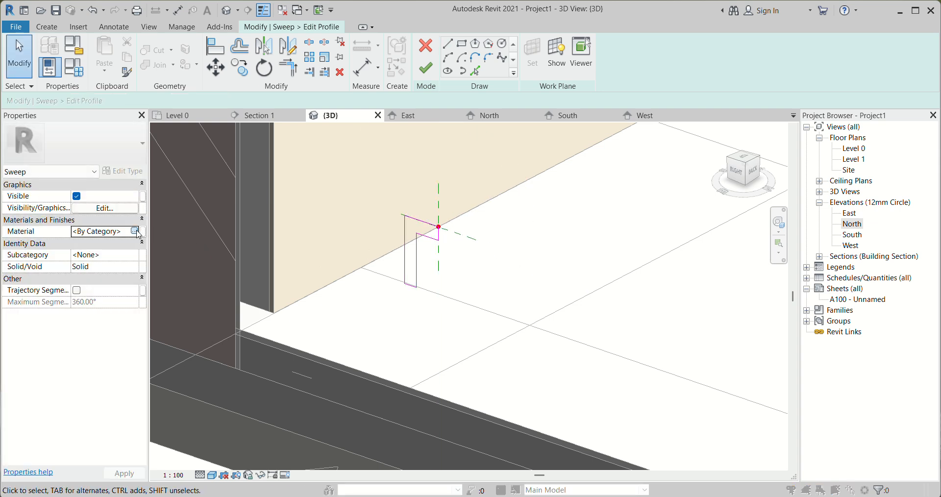
Assign the Metal Panel material from the Metal category to the sweep, and finish the profile and the sweep
click(141, 232)
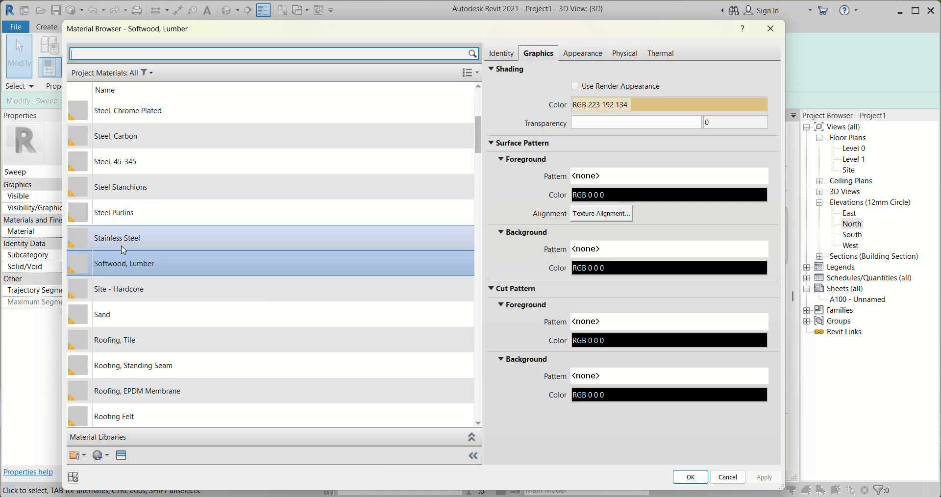
scroll(124, 250, down, 1)
click(144, 72)
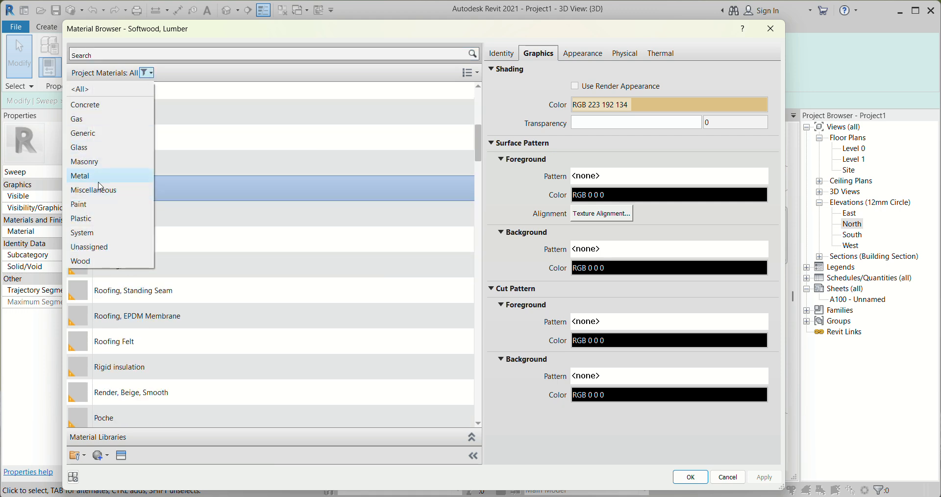
click(98, 178)
click(131, 244)
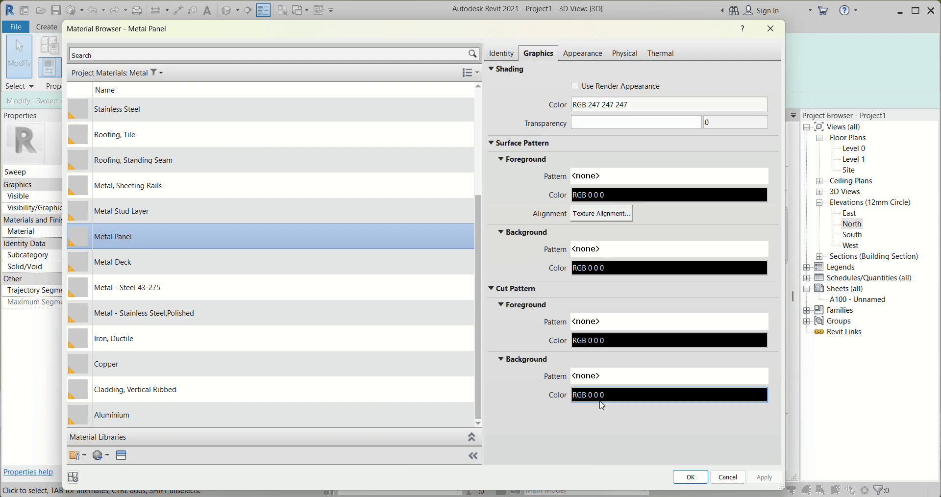
click(690, 477)
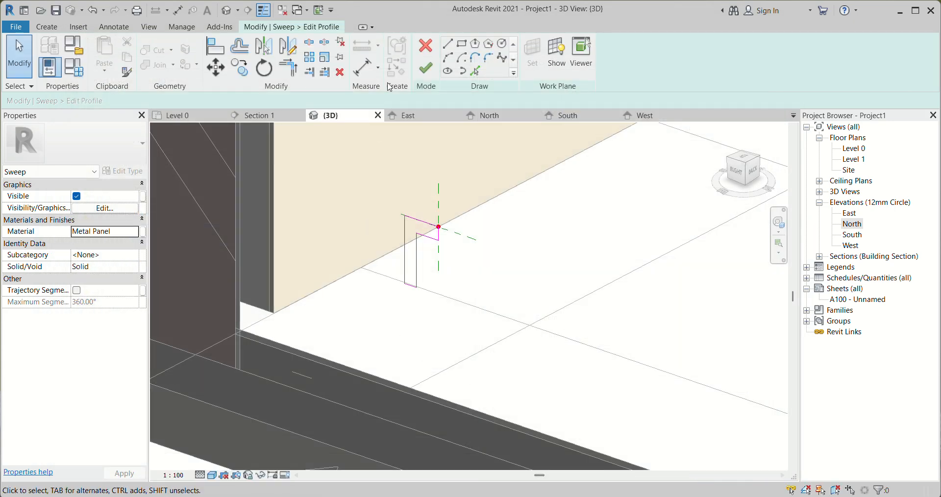
click(427, 73)
click(426, 73)
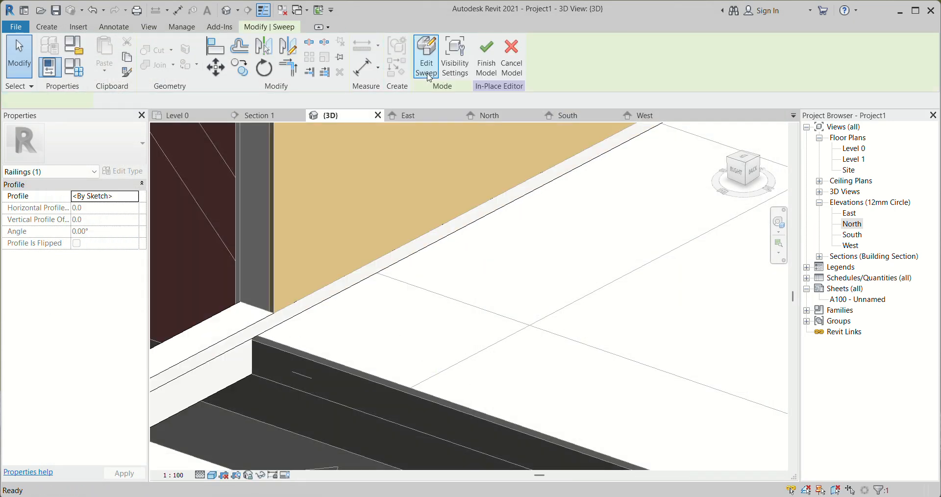
Examine the new sweep in 3D where it runs along the wall base and past the floor edge
scroll(393, 300, down, 8)
key(Escape)
scroll(337, 286, down, 4)
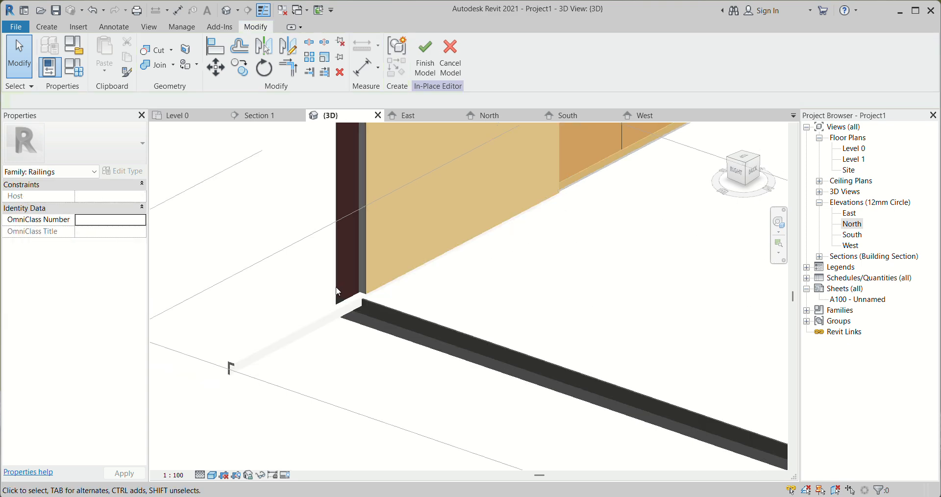
scroll(348, 322, up, 6)
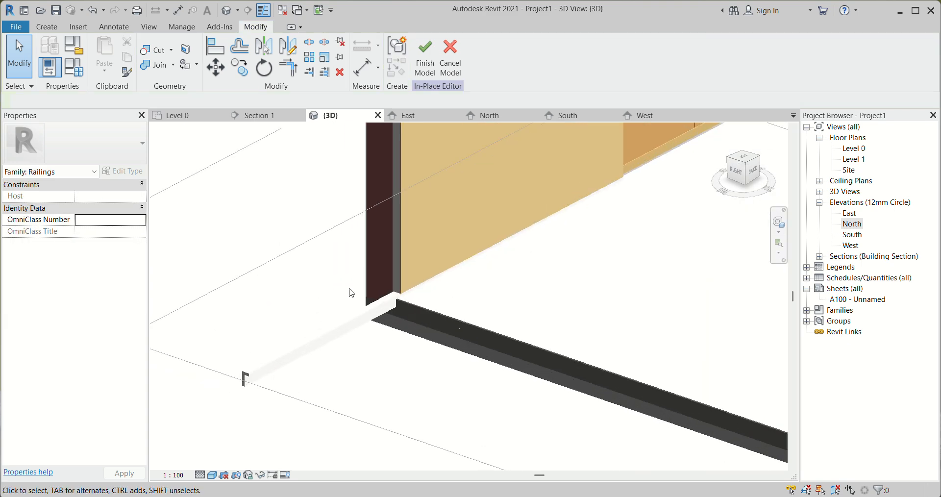
shift+middle_drag(421, 303, 457, 336)
scroll(549, 338, down, 3)
shift+middle_drag(549, 338, 658, 258)
shift+middle_drag(633, 375, 554, 368)
scroll(269, 279, up, 4)
scroll(275, 280, down, 6)
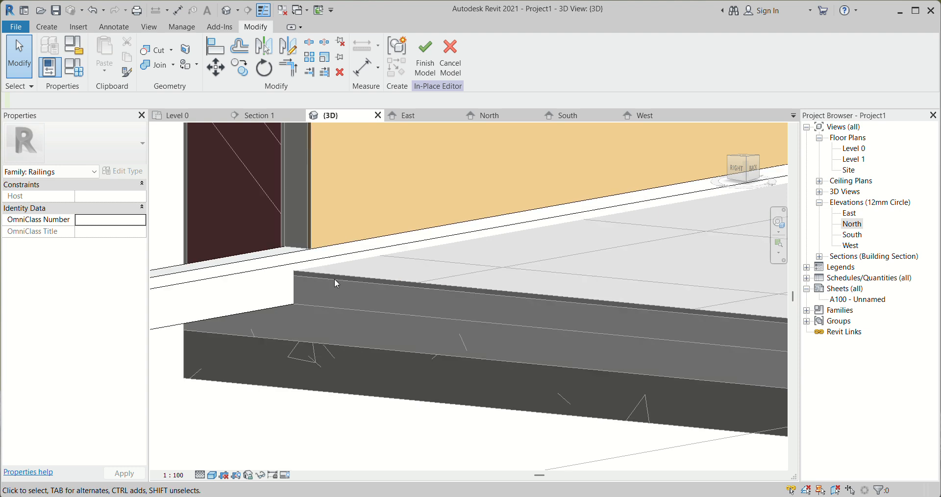
Reopen the sweep for editing and enter its sketched profile
click(275, 305)
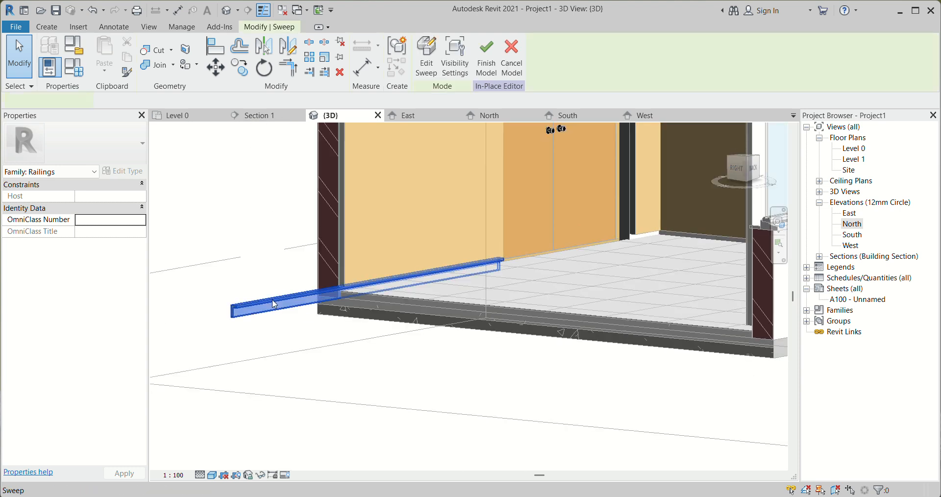
click(431, 65)
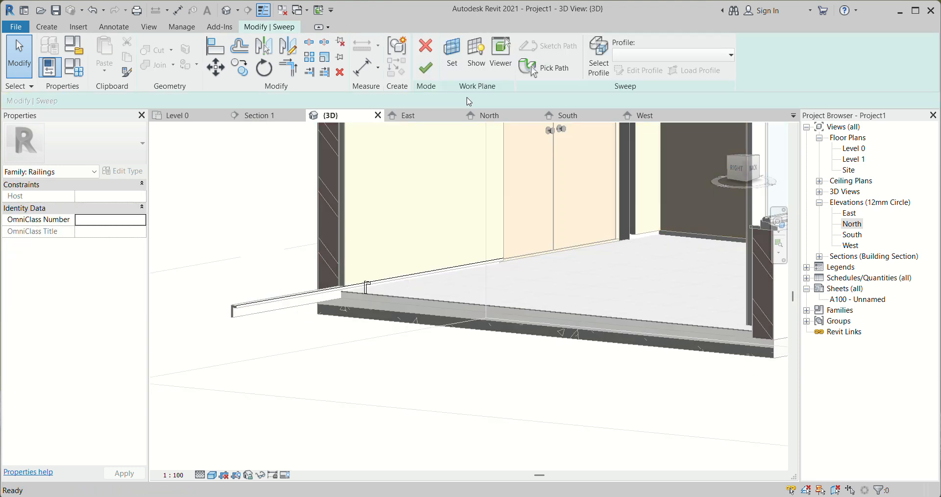
shift+middle_drag(509, 202, 531, 299)
scroll(392, 319, up, 5)
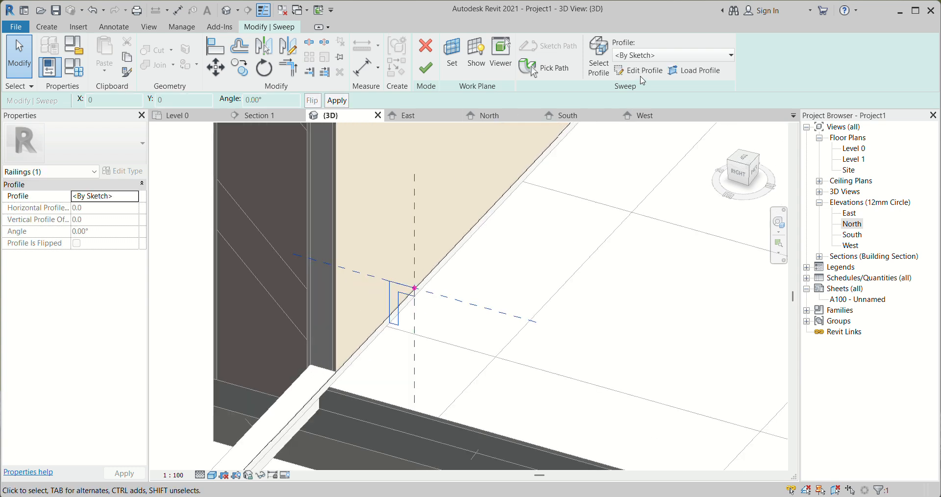
click(639, 71)
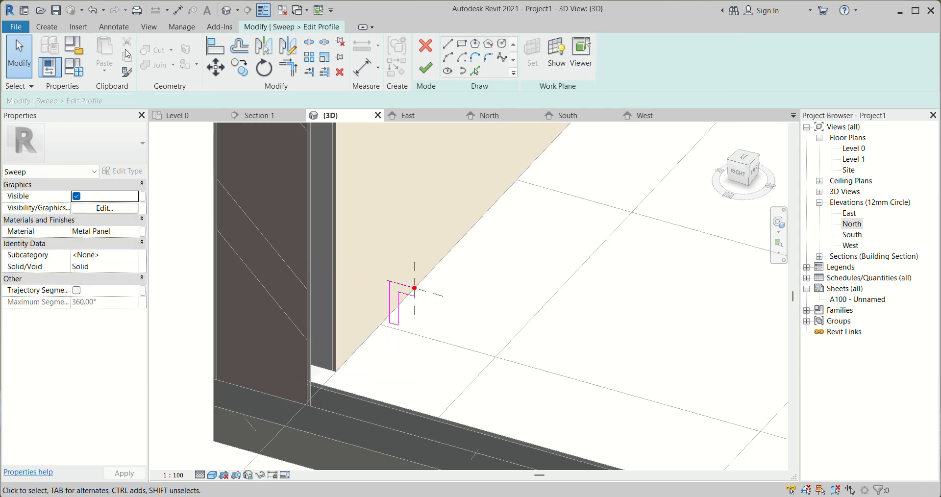
Align the profile's short bottom line with the surface of the tile floor
click(214, 49)
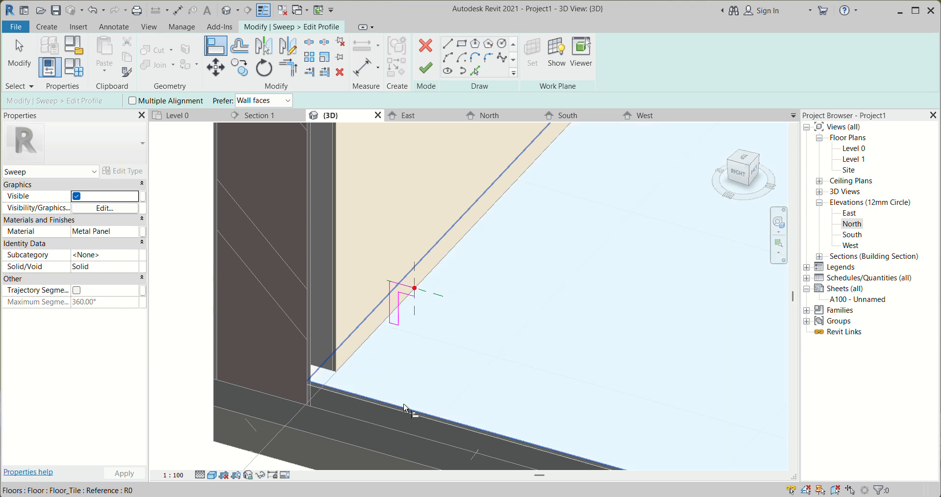
scroll(394, 324, up, 2)
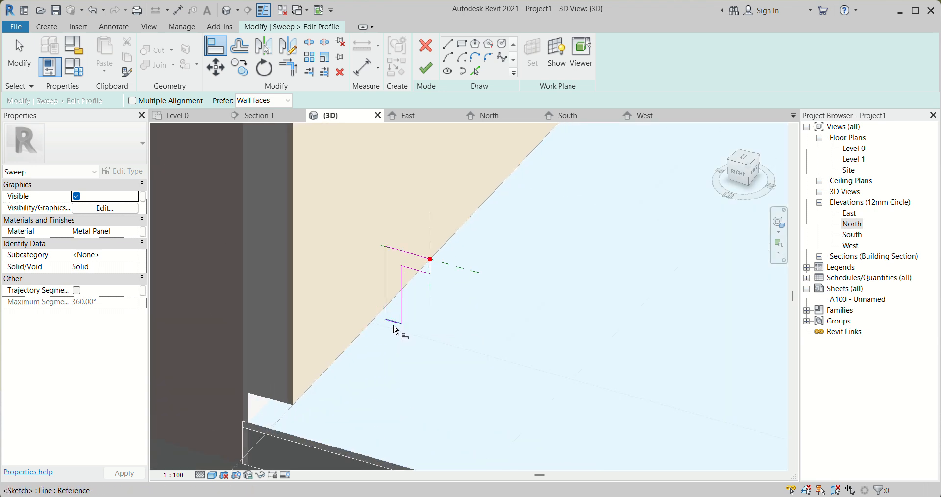
click(394, 324)
scroll(398, 332, down, 3)
scroll(414, 278, up, 3)
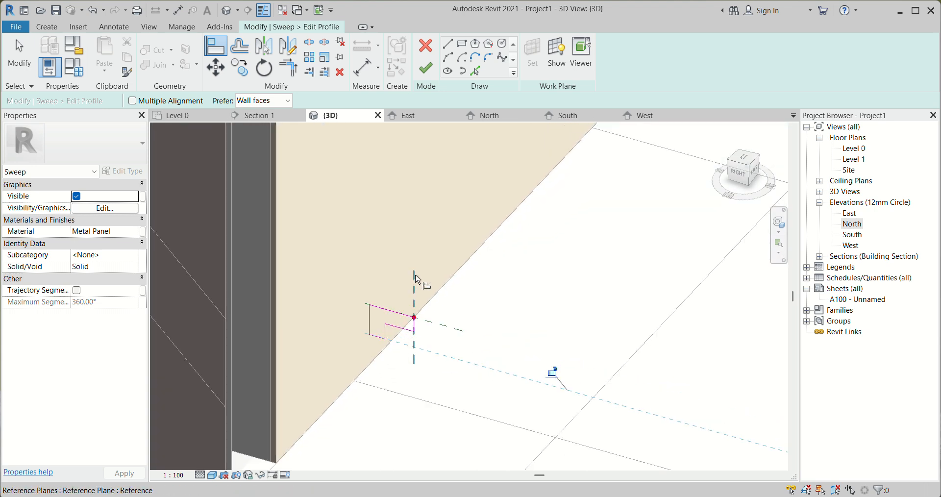
scroll(387, 324, up, 5)
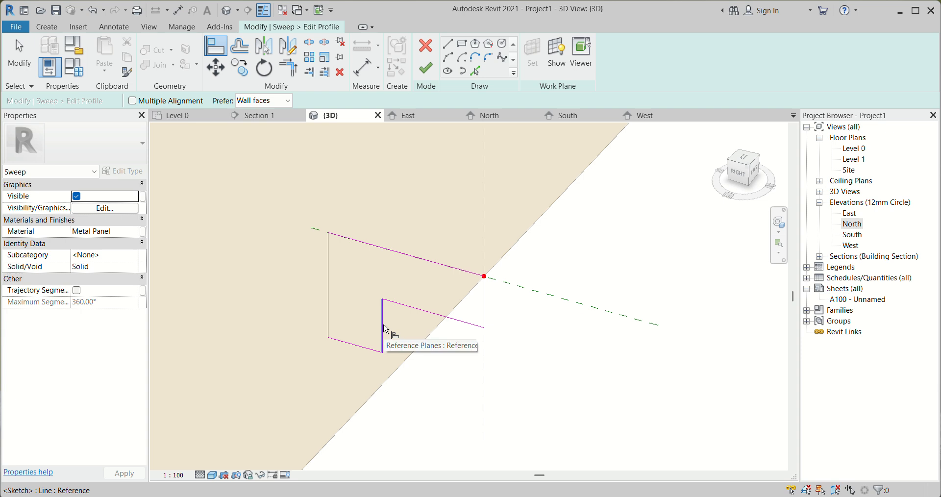
key(Escape)
key(Escape)
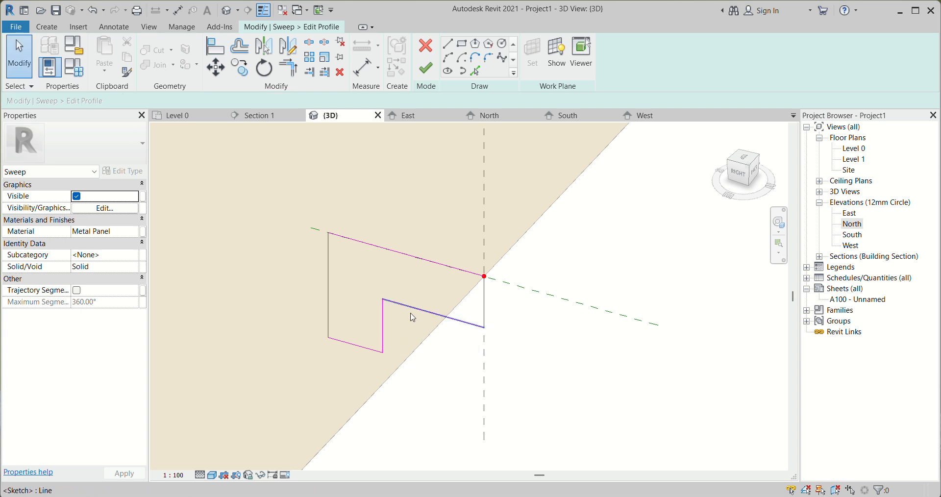
Set the thickness of the profile's vertical leg to 5 mm
click(382, 319)
click(367, 360)
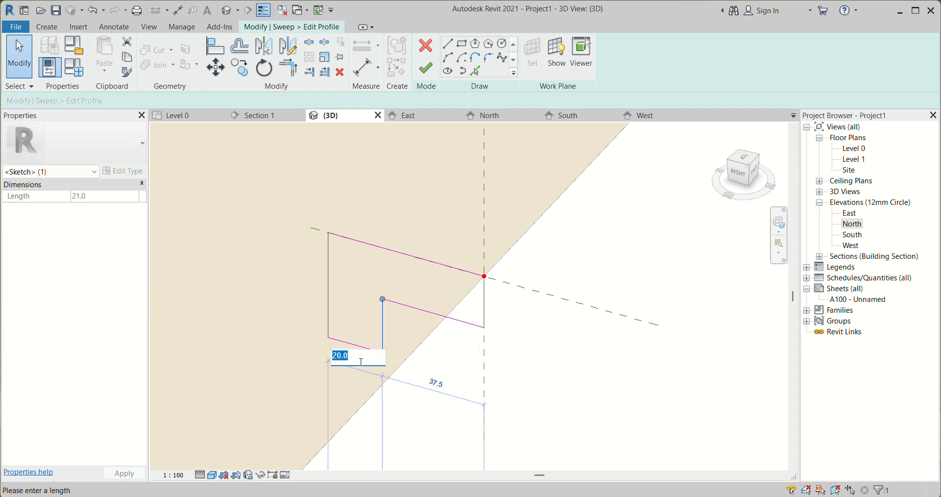
text(5)
key(Return)
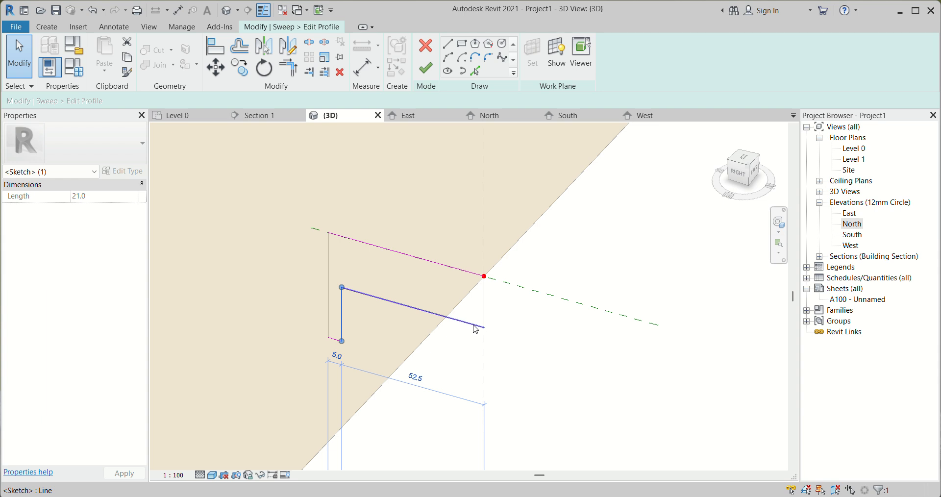
Set the spacing between the profile's upper line and the parallel line below it to 5 mm
click(473, 325)
click(476, 290)
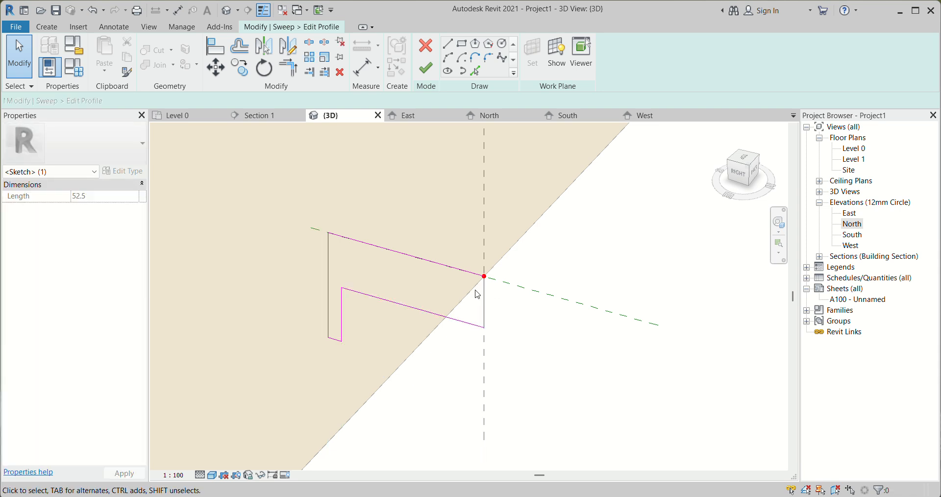
click(445, 266)
click(491, 328)
click(470, 322)
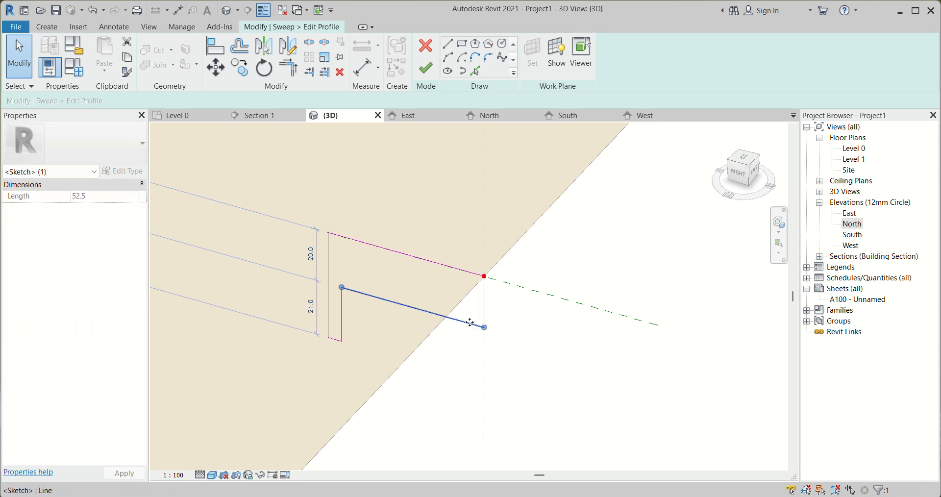
click(311, 254)
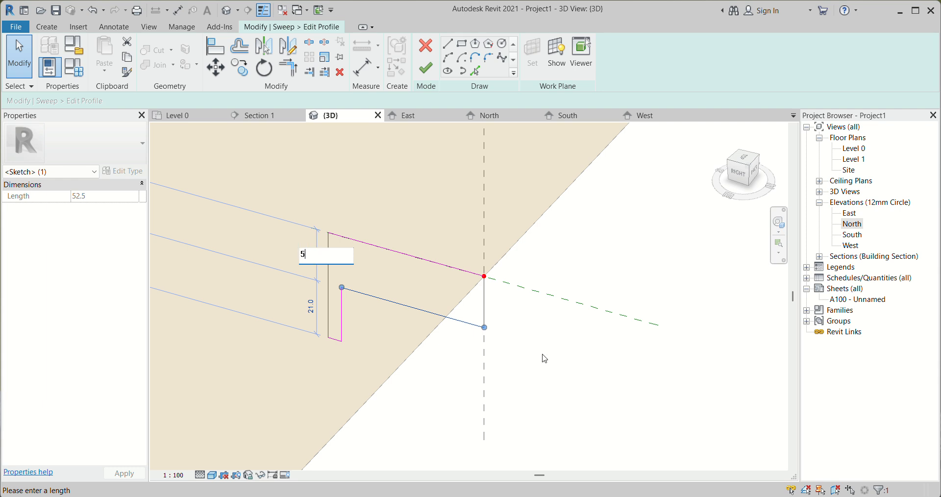
text(5)
key(Return)
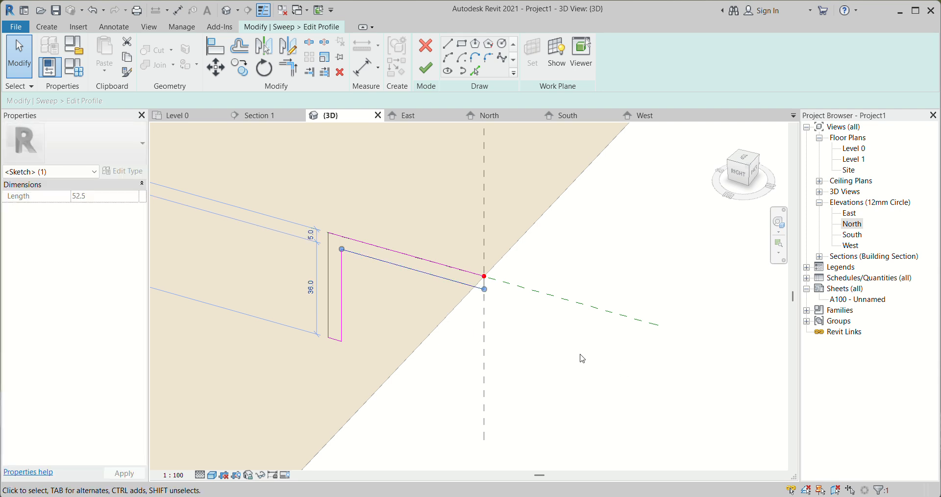
Finish the edited profile and sweep, and complete the in-place model
click(433, 67)
click(434, 67)
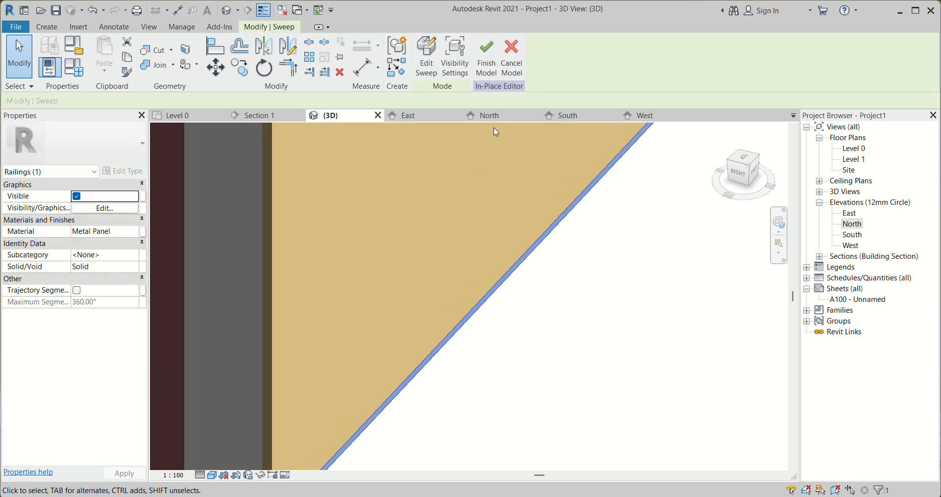
click(486, 63)
Examine the finished skirting sweep under the wall finish and the opposite wall's base from several 3D angles
scroll(456, 290, up, 2)
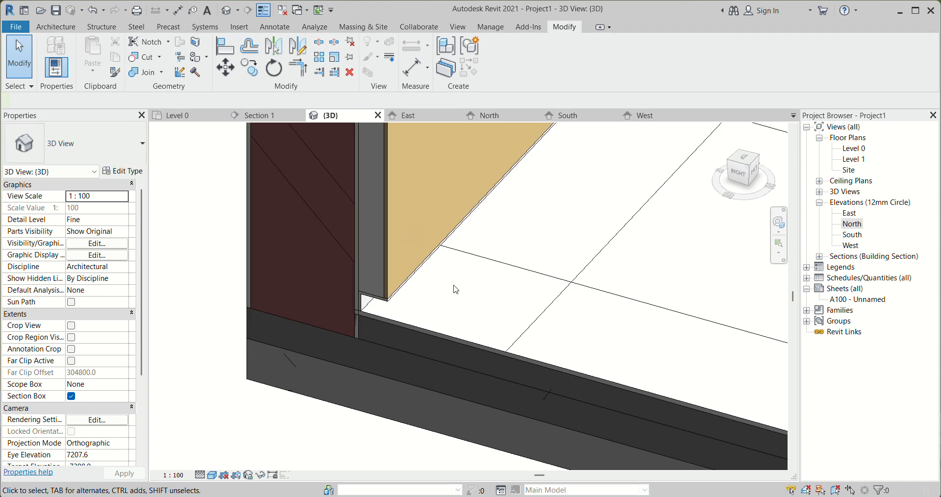
scroll(398, 319, up, 7)
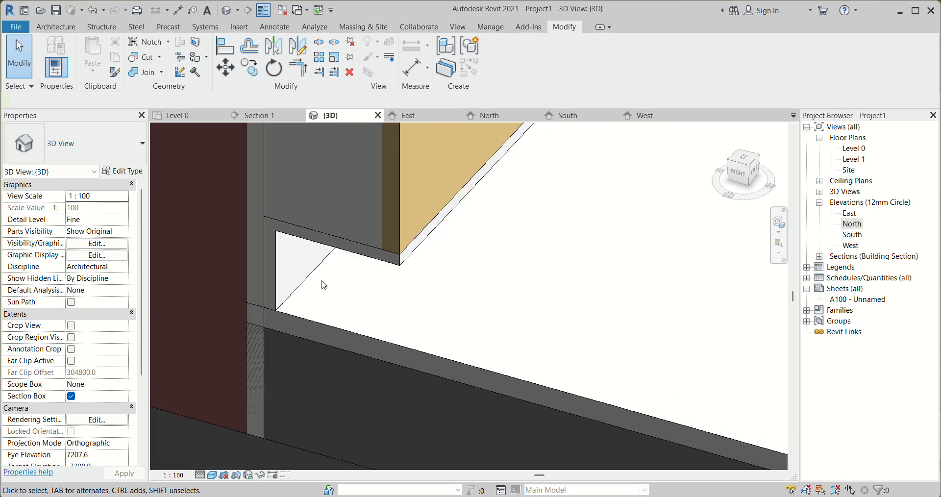
scroll(328, 304, down, 3)
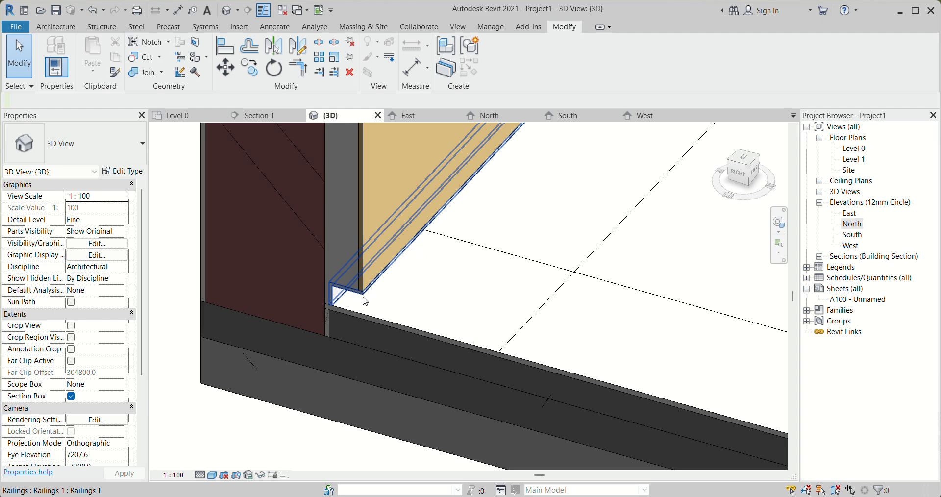
scroll(351, 312, down, 2)
shift+middle_drag(349, 313, 361, 344)
scroll(397, 302, down, 3)
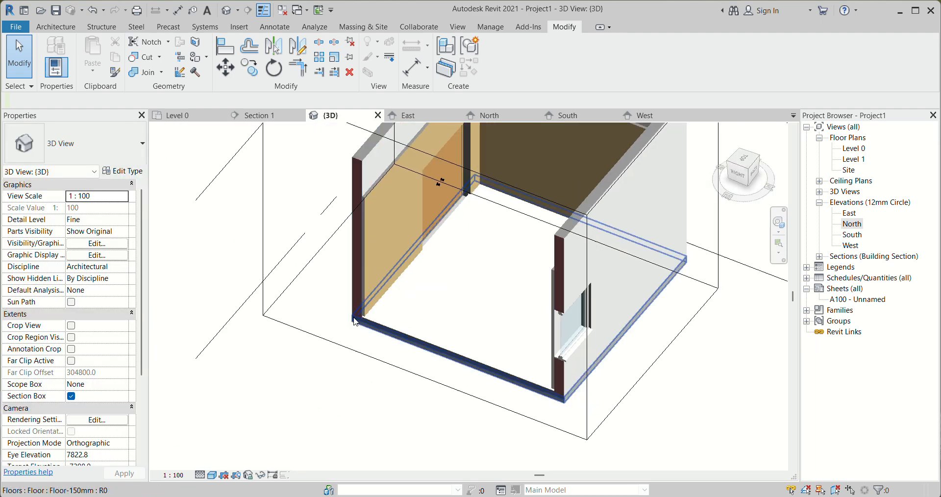
shift+middle_drag(457, 200, 550, 249)
scroll(466, 250, up, 5)
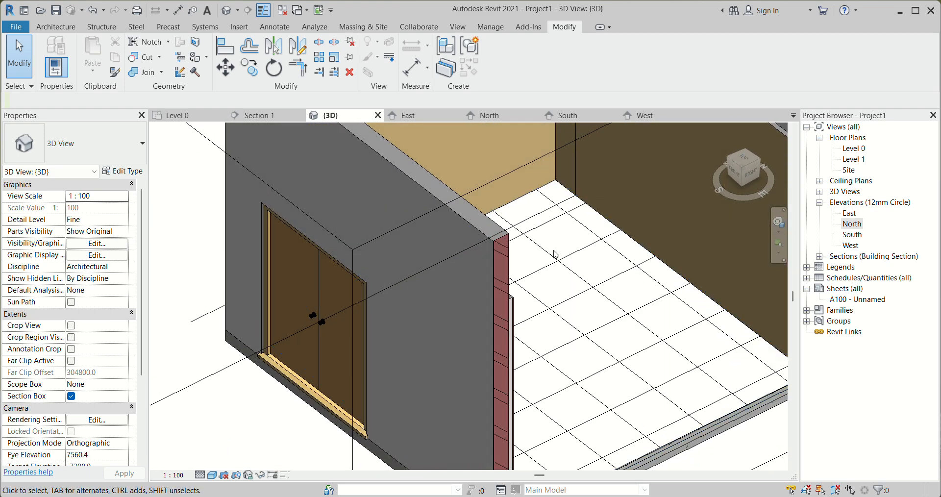
scroll(555, 254, down, 5)
scroll(619, 285, up, 10)
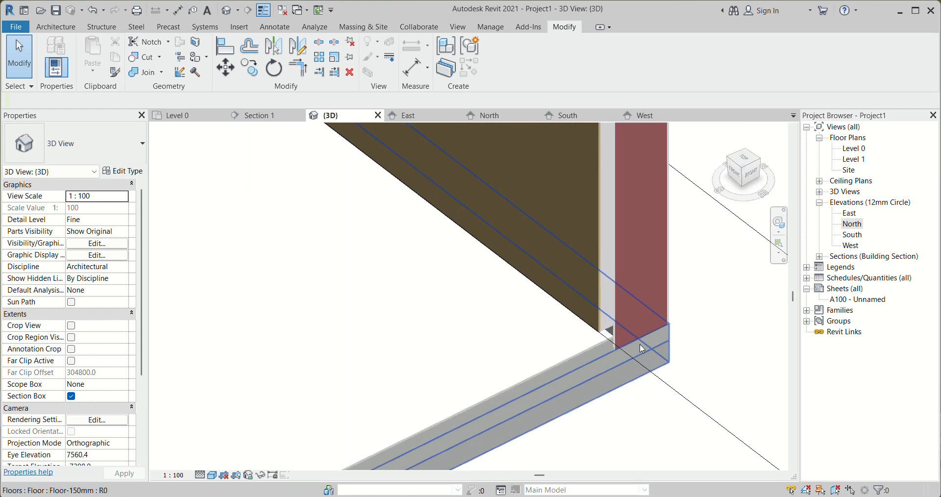
scroll(637, 310, down, 5)
mouse_move(572, 341)
shift+middle_down()
mouse_move(566, 362)
mouse_move(544, 328)
shift+middle_up()
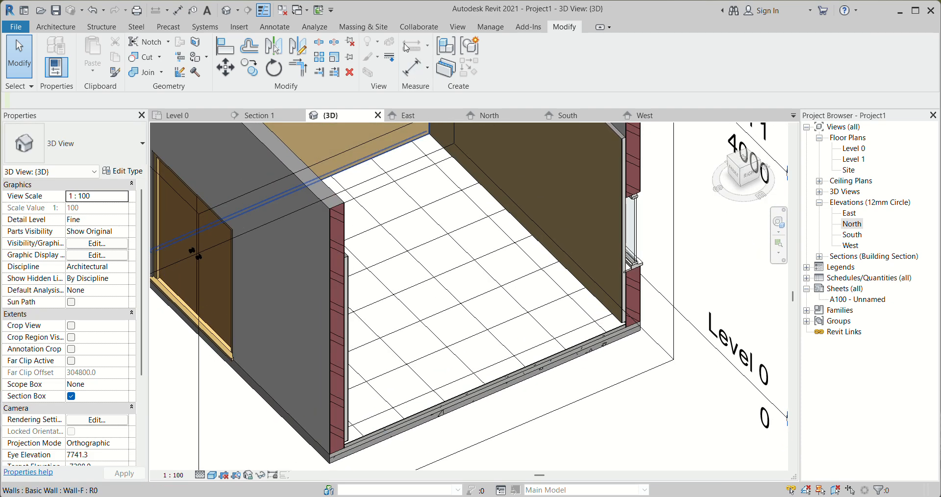